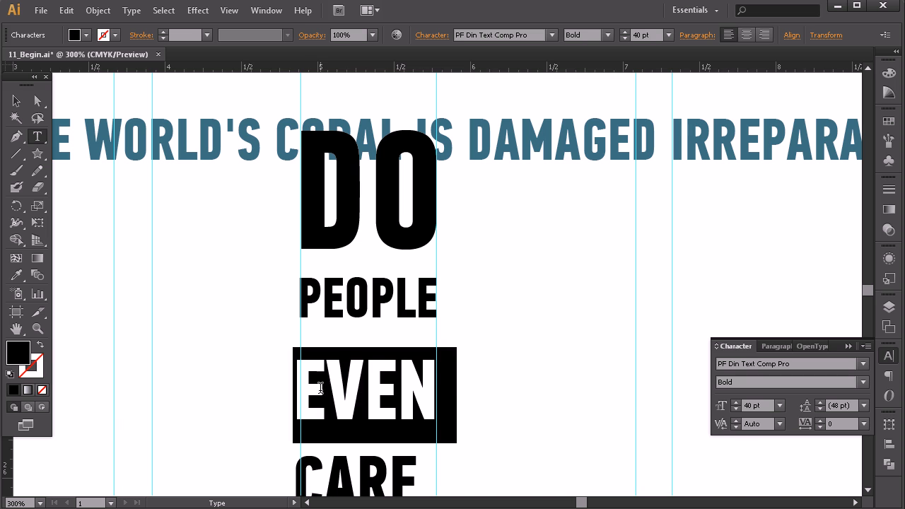
# Step: Kern the starts of the EVEN and CARE lines to 40 and 100 so both words align with the column's left guide
pyautogui.hotkey('alt', 'Right')
pyautogui.hotkey('alt', 'Right')
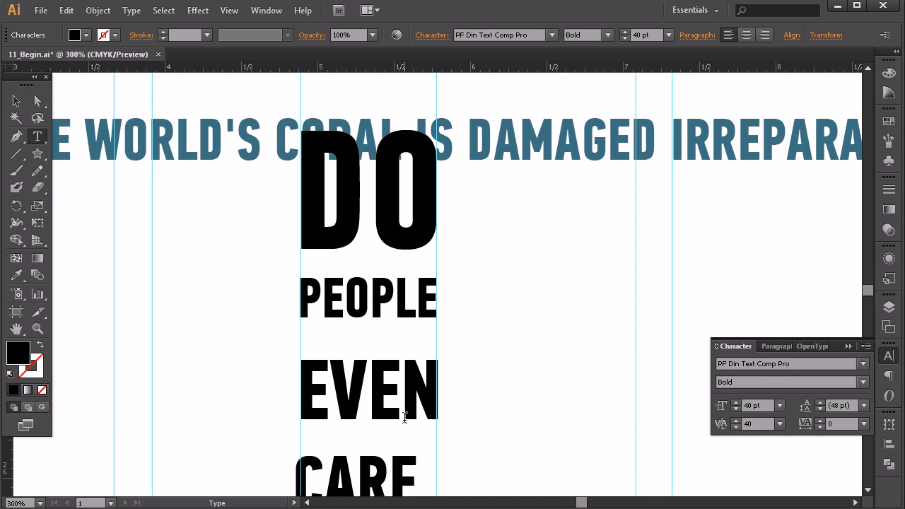
pyautogui.scroll(-3, 393, 407)
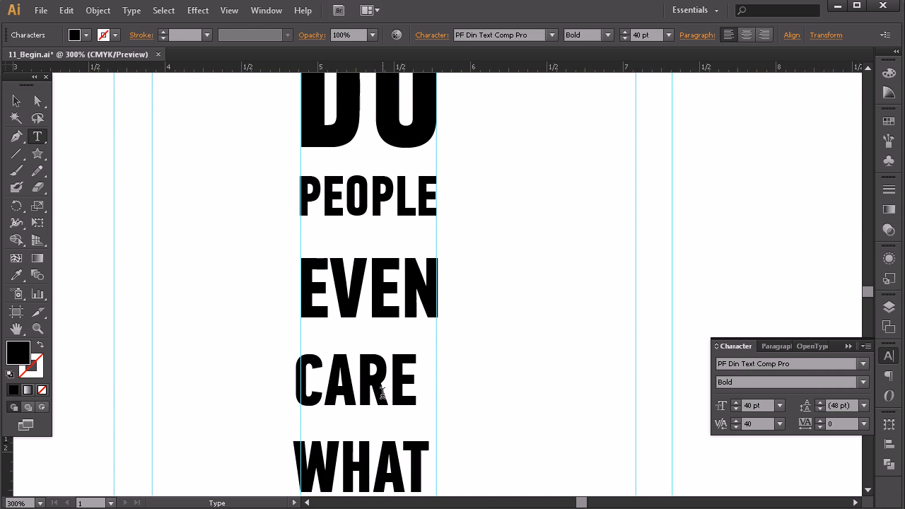
pyautogui.doubleClick(365, 373)
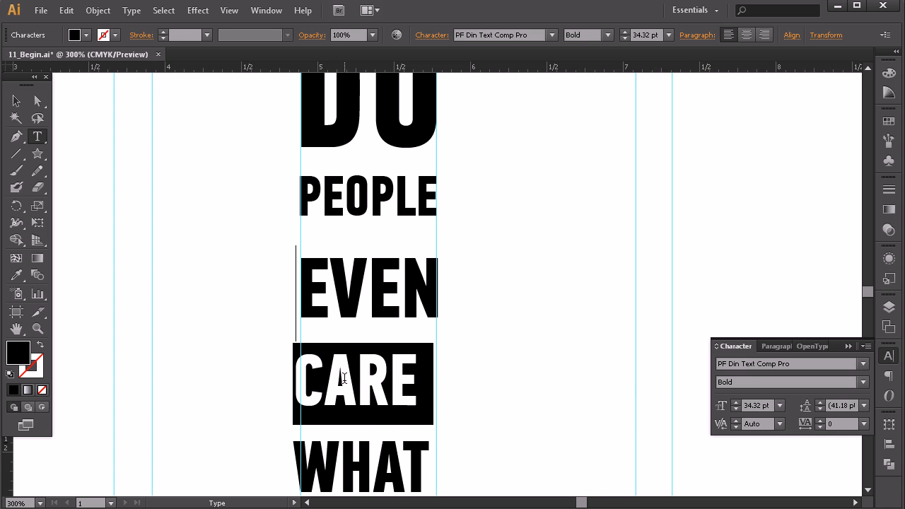
pyautogui.click(288, 372)
pyautogui.hotkey('alt', 'Right')
pyautogui.hotkey('alt', 'Right')
pyautogui.hotkey('alt', 'Right')
pyautogui.hotkey('alt', 'Right')
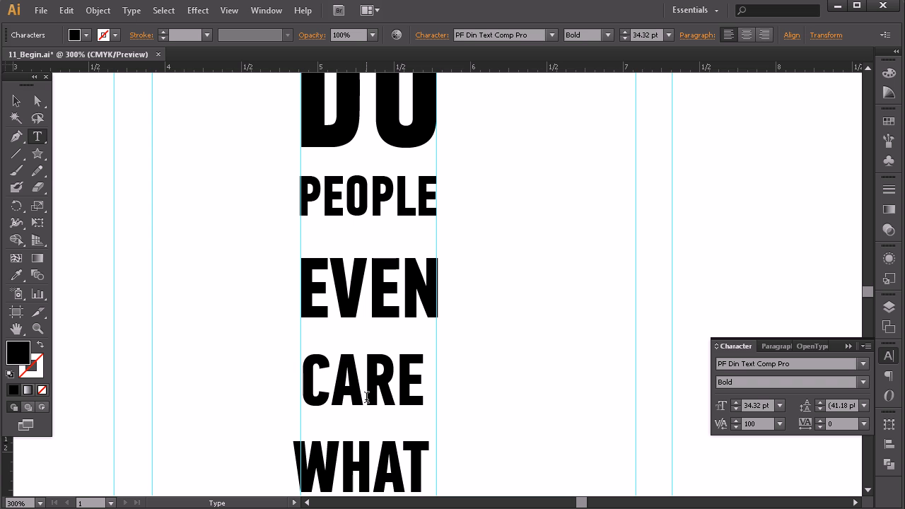
# Step: Enlarge the word CARE to 38 pt so it spans the column between the guides
pyautogui.doubleClick(365, 398)
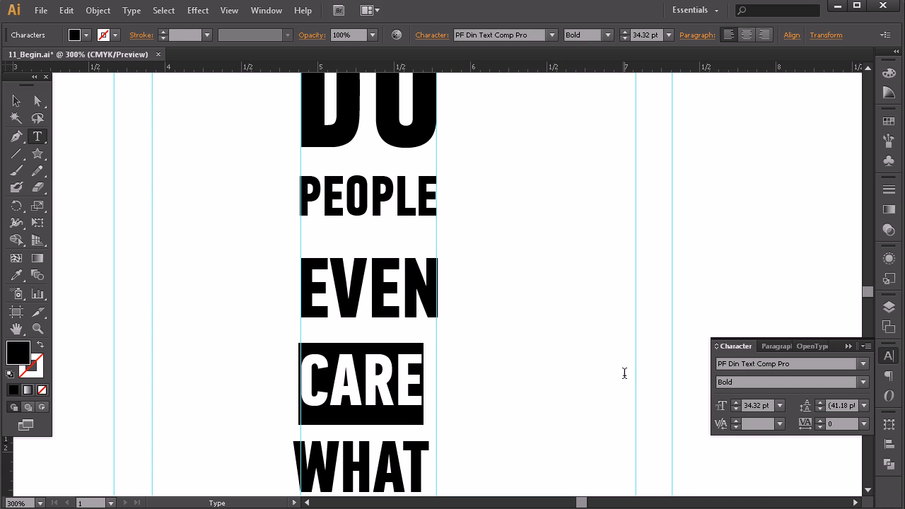
pyautogui.click(736, 401)
pyautogui.click(736, 401)
pyautogui.click(736, 402)
pyautogui.click(736, 402)
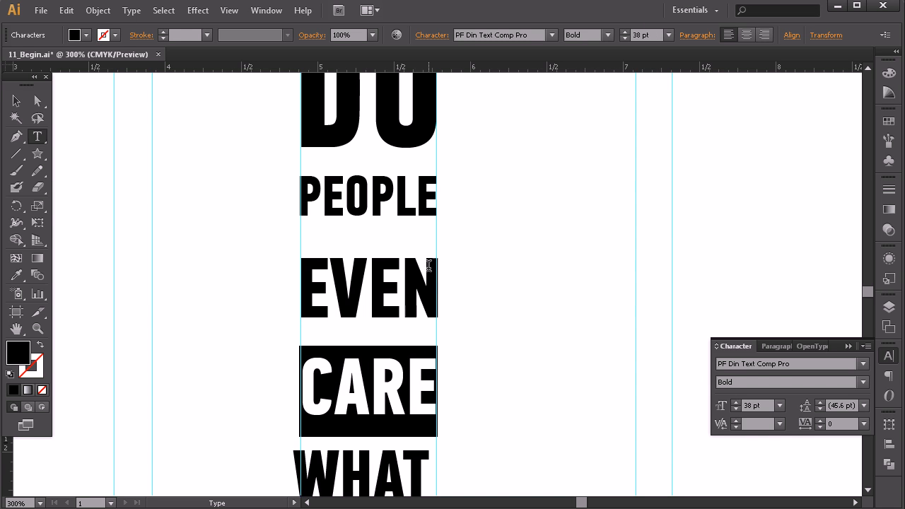
pyautogui.click(735, 402)
pyautogui.click(738, 407)
# Step: Kern the start of the WHAT line to 80 so the word fits between the column guides
pyautogui.scroll(-2, 304, 403)
pyautogui.click(294, 431)
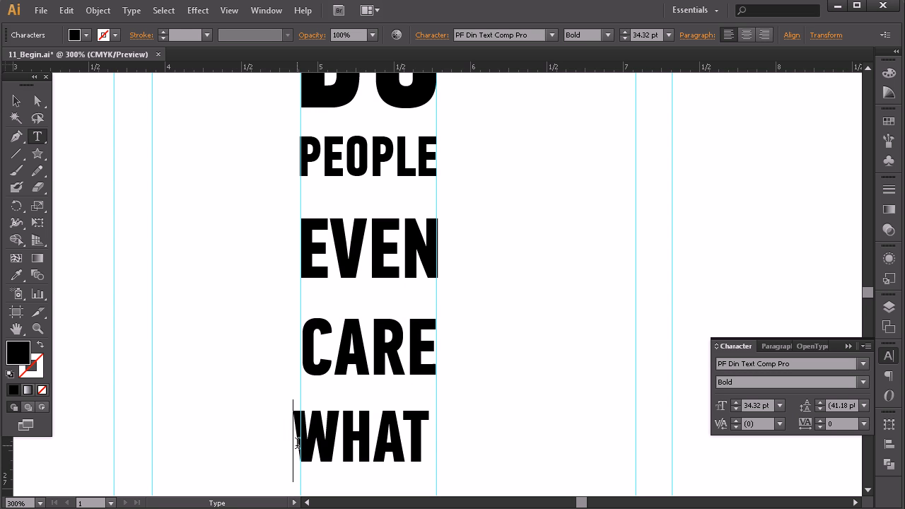
pyautogui.hotkey('alt', 'Right')
pyautogui.hotkey('alt', 'Right')
pyautogui.hotkey('alt', 'Right')
pyautogui.hotkey('alt', 'Right')
pyautogui.hotkey('alt', 'Right')
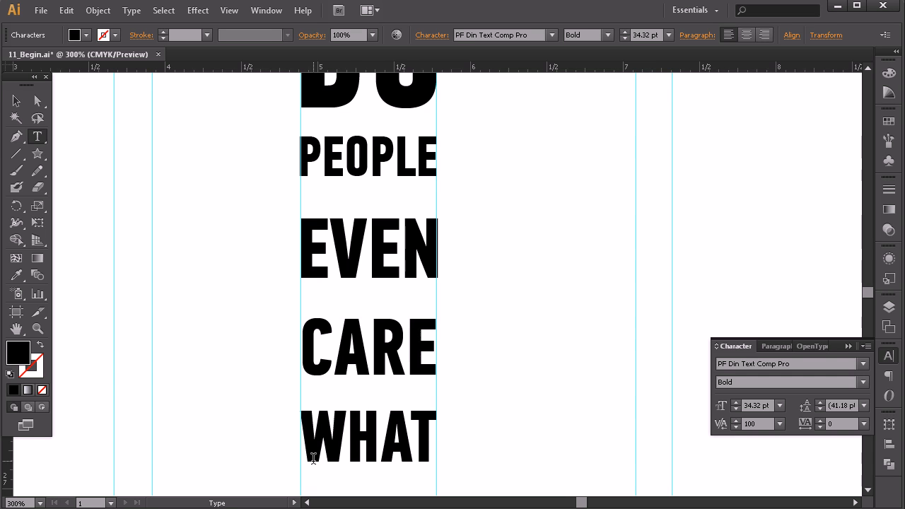
pyautogui.hotkey('alt', 'Left')
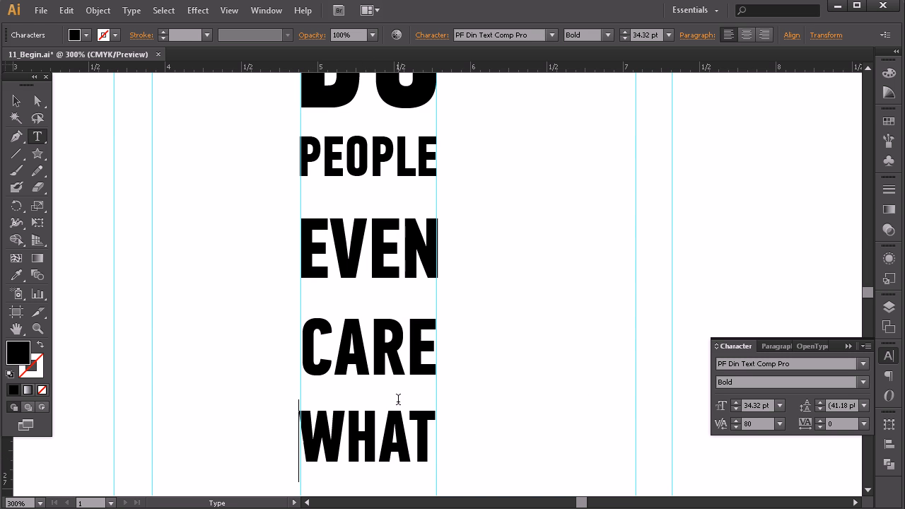
# Step: Reduce the font size of the whole HAPPENS? line to 23 pt
pyautogui.scroll(-2, 417, 410)
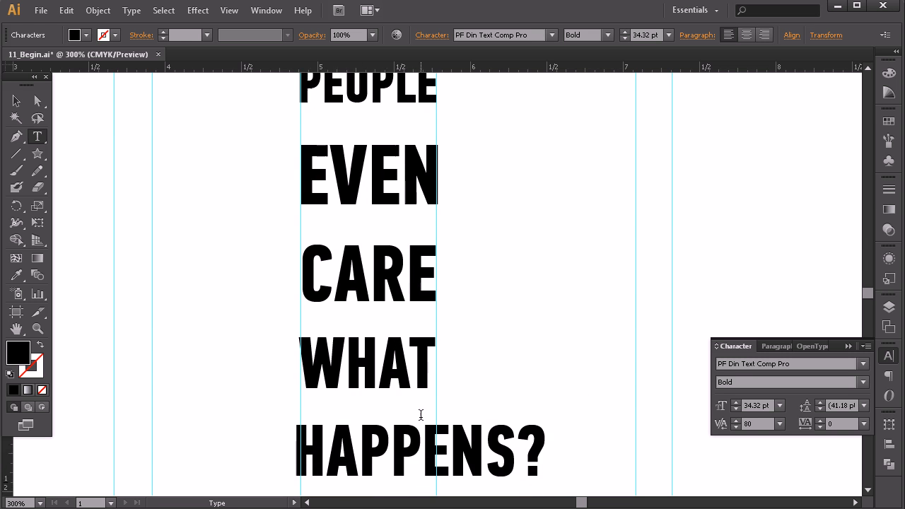
pyautogui.click(421, 415)
pyautogui.doubleClick(421, 415)
pyautogui.click(736, 409)
pyautogui.click(736, 409)
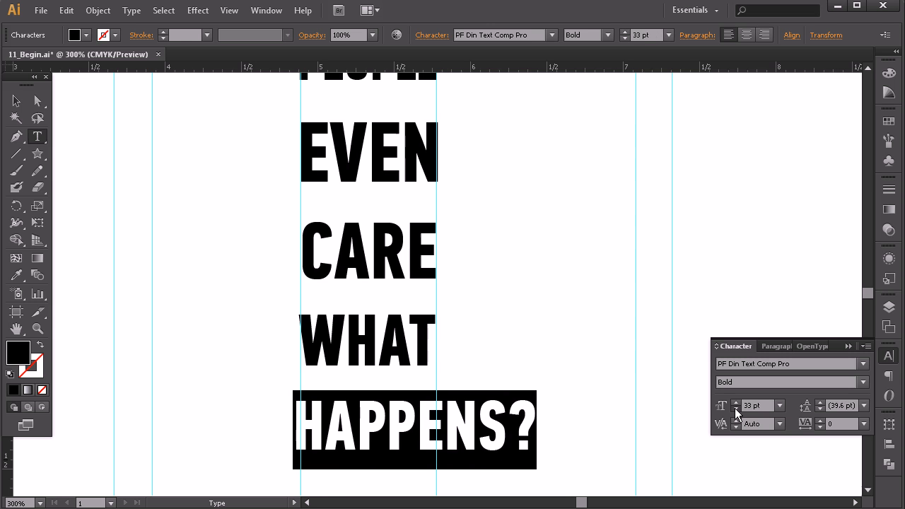
pyautogui.click(736, 409)
pyautogui.click(736, 409)
pyautogui.click(736, 409)
pyautogui.click(736, 409)
pyautogui.click(736, 409)
pyautogui.click(736, 409)
pyautogui.click(736, 409)
pyautogui.click(736, 409)
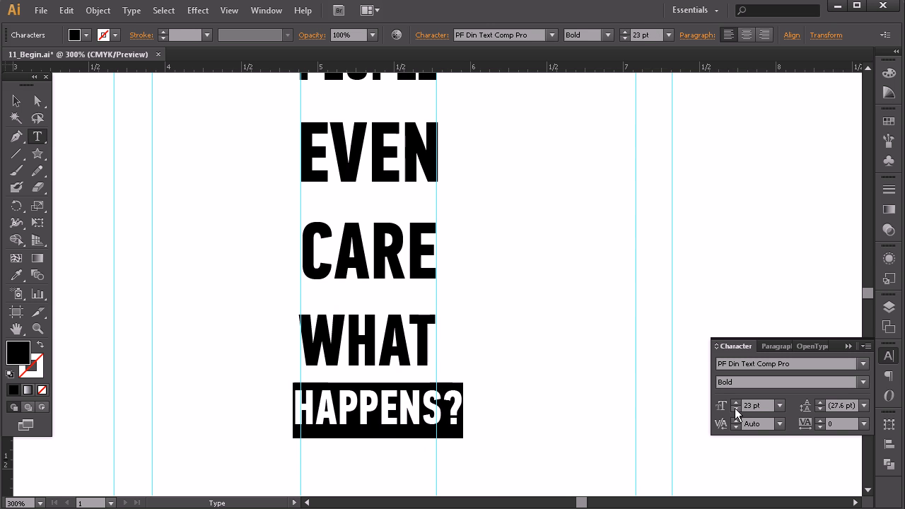
# Step: Kern the start of the HAPPENS? line to 120 so its H aligns with the column's left guide
pyautogui.click(304, 408)
pyautogui.hotkey('alt', 'Right')
pyautogui.hotkey('alt', 'Right')
pyautogui.hotkey('alt', 'Right')
pyautogui.hotkey('alt', 'Right')
pyautogui.hotkey('alt', 'Right')
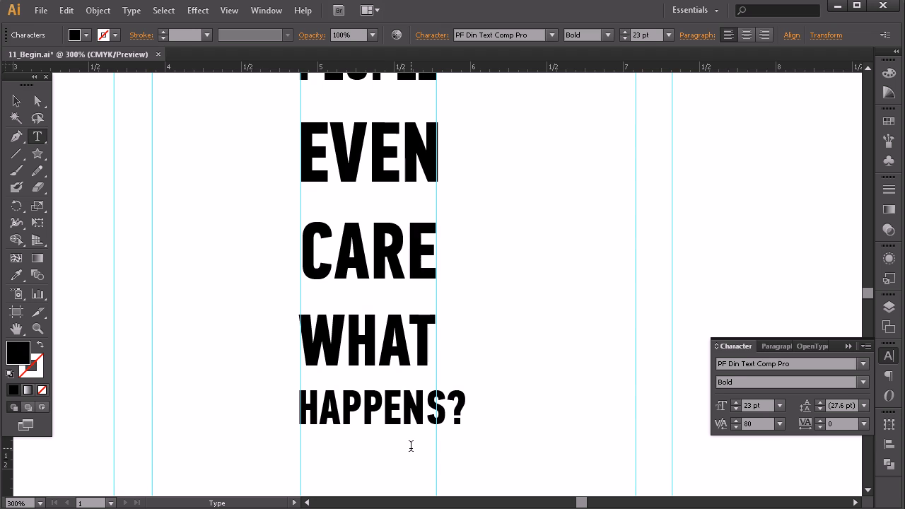
pyautogui.press('Right')
pyautogui.hotkey('alt', 'Left')
pyautogui.hotkey('alt', 'Right')
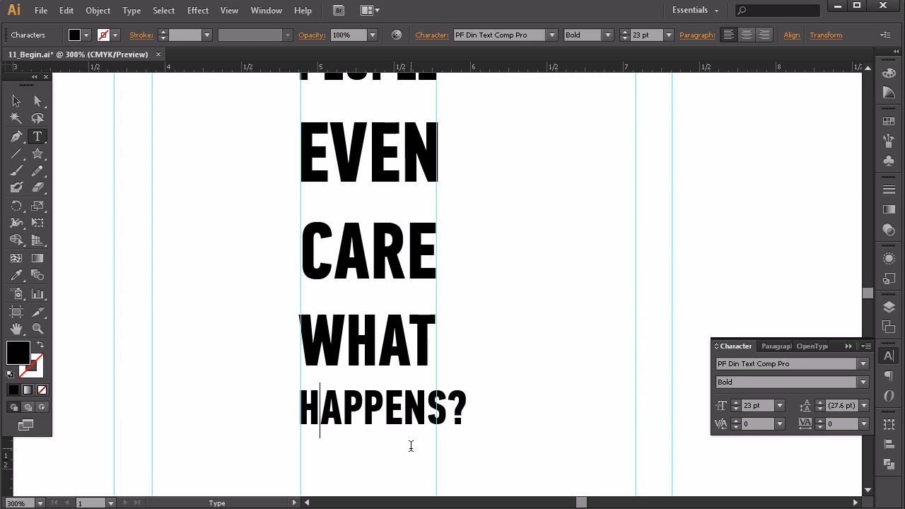
pyautogui.hotkey('alt', 'Left')
pyautogui.press('Left')
pyautogui.press('Left')
pyautogui.press('Right')
pyautogui.hotkey('alt', 'Right')
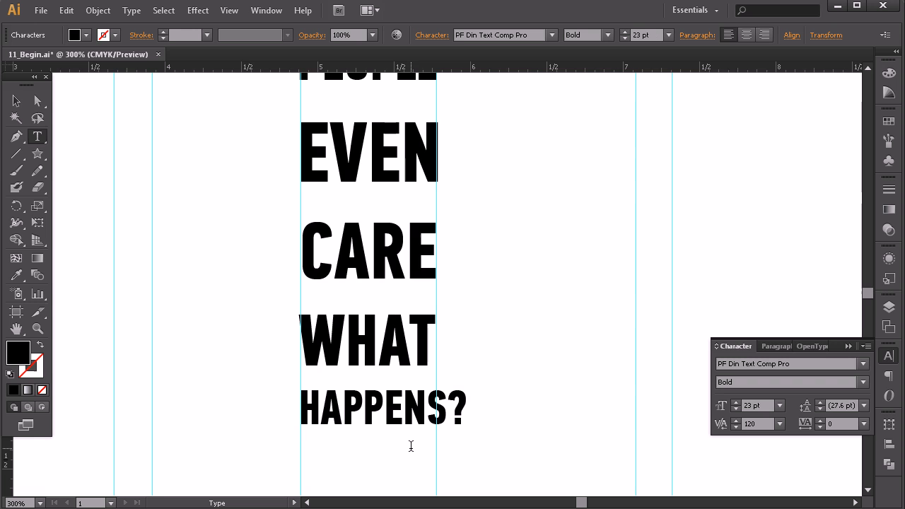
# Step: Reduce the HAPPENS? line to 19 pt so it ends at the column's right guide
pyautogui.hotkey('ctrl', 'shift', 'Right')
pyautogui.hotkey('ctrl', 'shift', 'Right')
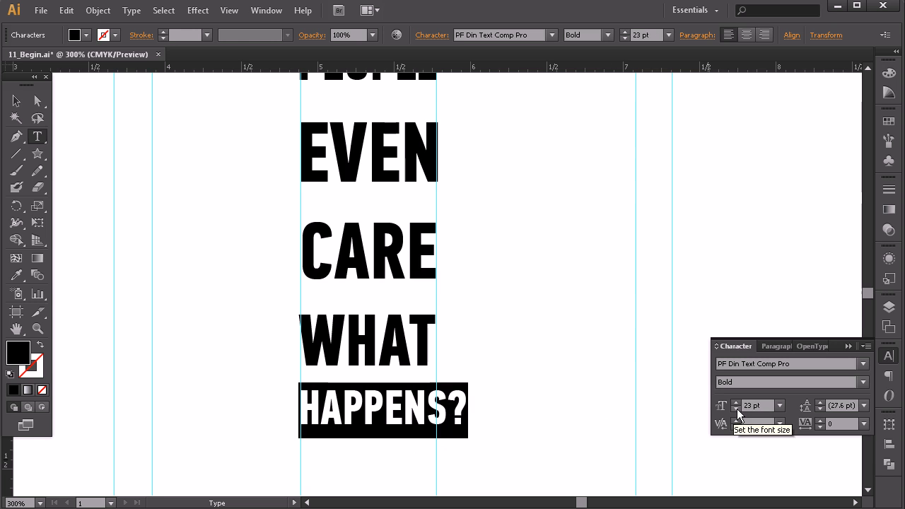
pyautogui.click(737, 409)
pyautogui.click(737, 409)
pyautogui.click(737, 409)
pyautogui.click(737, 410)
pyautogui.click(371, 363)
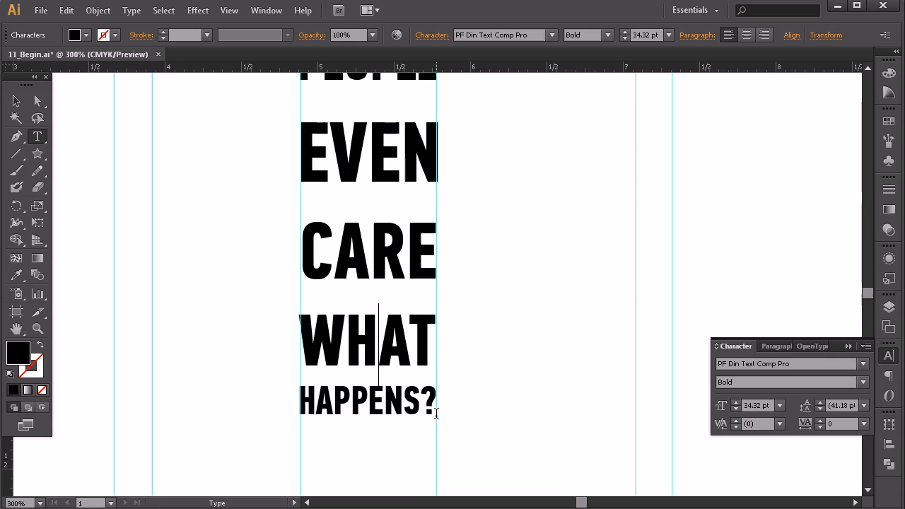
# Step: Tighten the leading of the HAPPENS? line so it sits close beneath WHAT
pyautogui.doubleClick(407, 346)
pyautogui.click(388, 399)
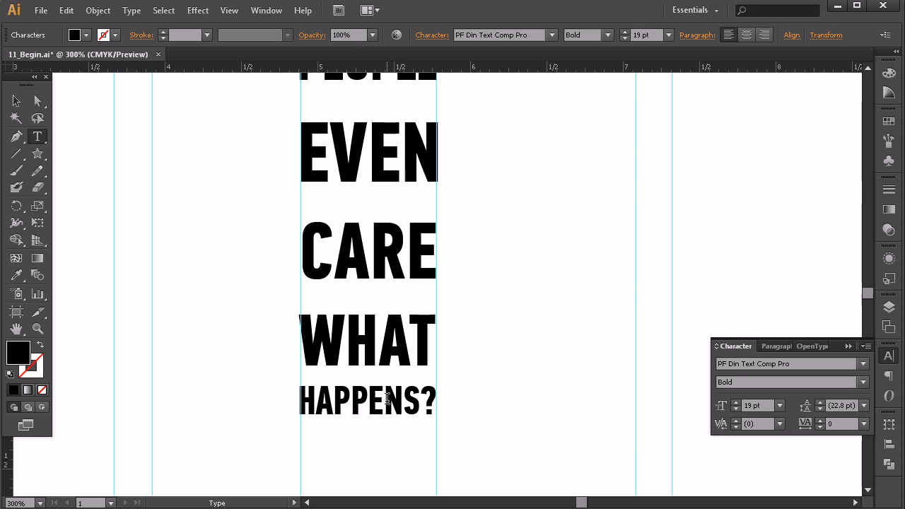
pyautogui.doubleClick(387, 400)
pyautogui.hotkey('shift', 'End')
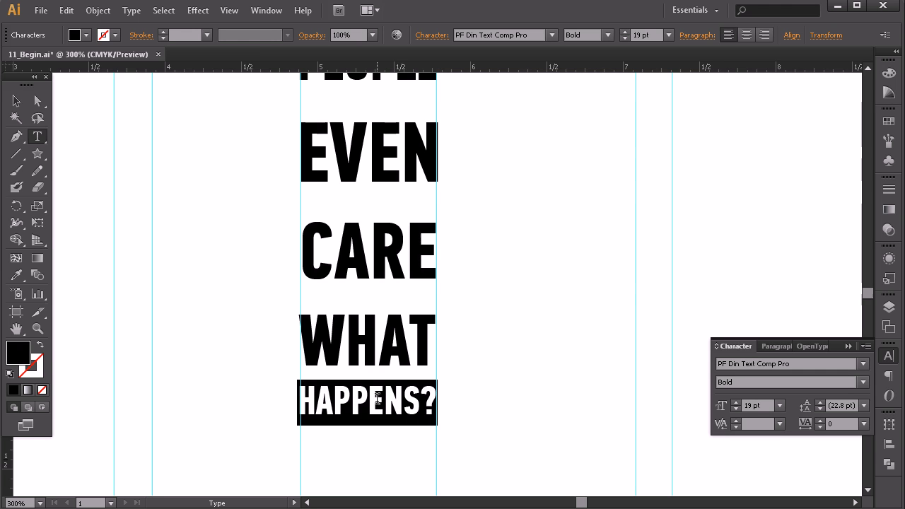
pyautogui.click(820, 408)
pyautogui.click(820, 408)
pyautogui.click(821, 408)
pyautogui.click(820, 409)
pyautogui.click(820, 409)
pyautogui.click(820, 408)
pyautogui.click(820, 400)
# Step: Set the leading of the WHAT line to 28 pt to bring it close beneath CARE
pyautogui.doubleClick(369, 345)
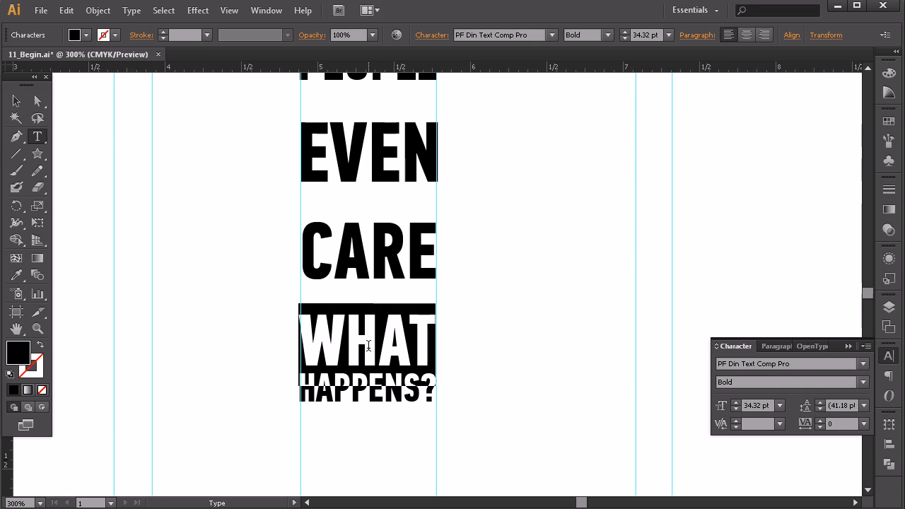
pyautogui.tripleClick(368, 345)
pyautogui.click(821, 408)
pyautogui.click(820, 408)
pyautogui.click(821, 408)
pyautogui.click(821, 408)
pyautogui.click(820, 407)
pyautogui.click(821, 408)
pyautogui.click(820, 408)
pyautogui.click(821, 408)
pyautogui.click(820, 408)
pyautogui.click(821, 407)
pyautogui.click(821, 408)
pyautogui.click(821, 408)
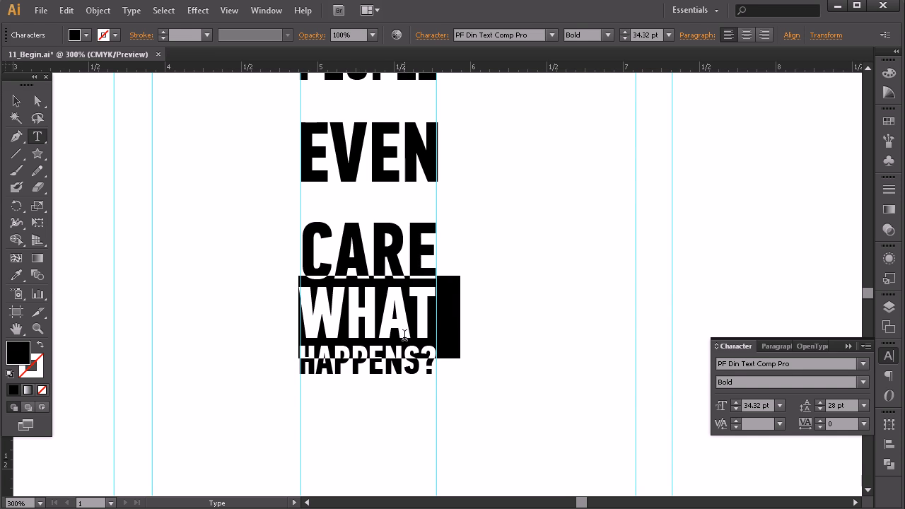
pyautogui.click(821, 408)
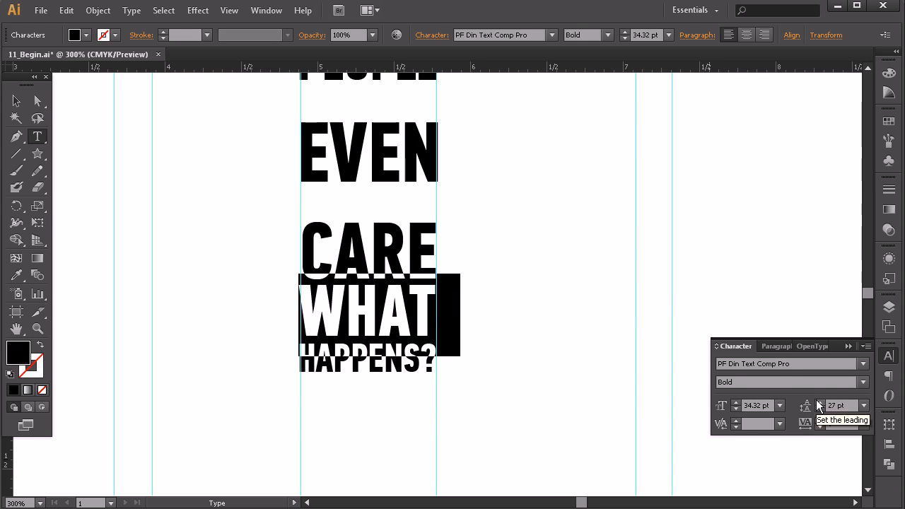
# Step: Tighten the leading of the CARE line to close the gap beneath EVEN, and leave text editing
pyautogui.click(338, 241)
pyautogui.tripleClick(339, 242)
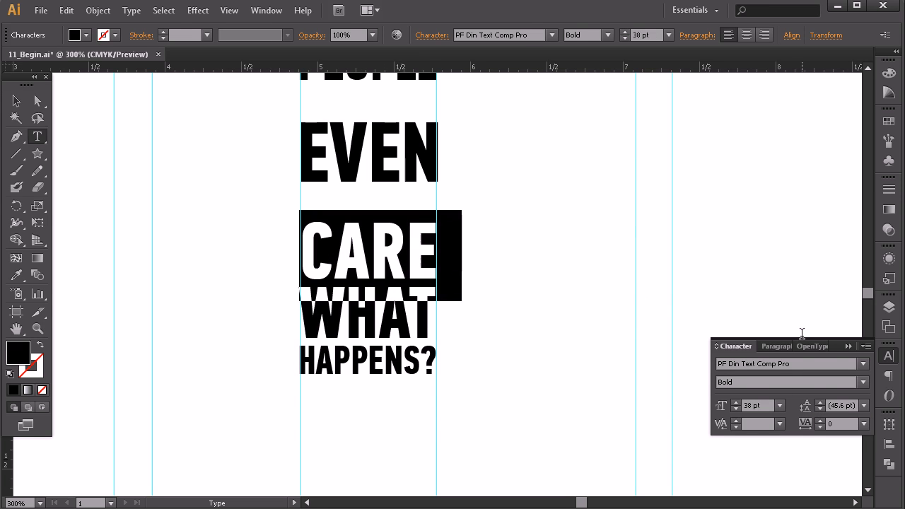
pyautogui.click(820, 409)
pyautogui.click(820, 410)
pyautogui.click(820, 409)
pyautogui.click(820, 409)
pyautogui.click(819, 410)
pyautogui.click(819, 410)
pyautogui.click(819, 410)
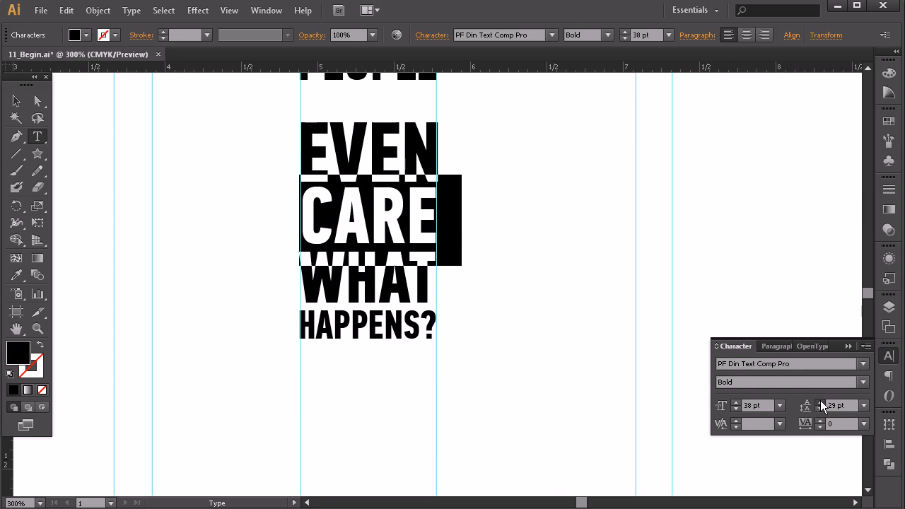
pyautogui.click(820, 402)
pyautogui.click(379, 172)
pyautogui.press('Escape')
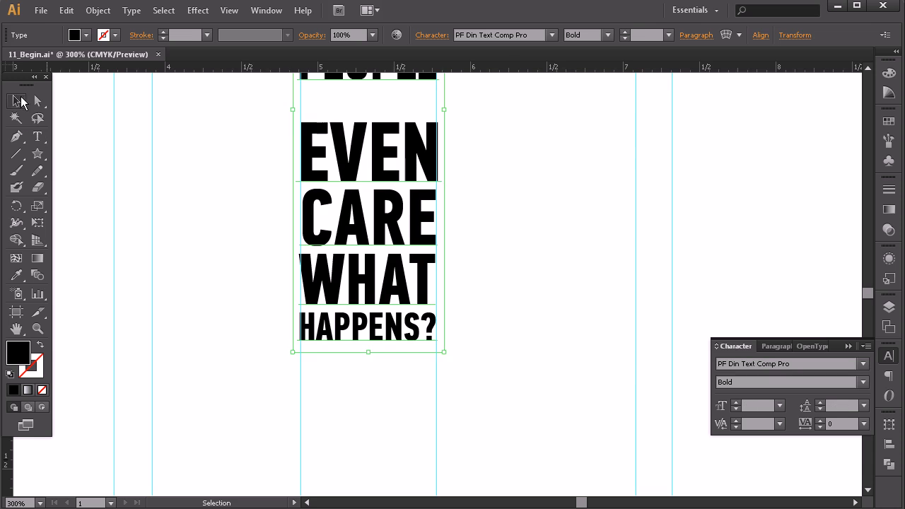
# Step: Set the leading of the EVEN line to 31 pt to bring it close beneath PEOPLE
pyautogui.moveTo(553, 123); pyautogui.dragTo(544, 231)
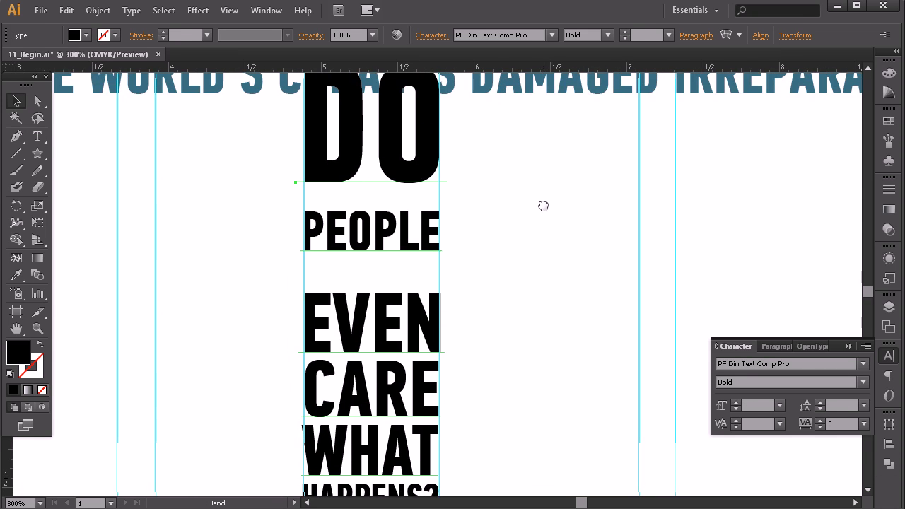
pyautogui.press('t')
pyautogui.click(398, 324)
pyautogui.tripleClick(398, 324)
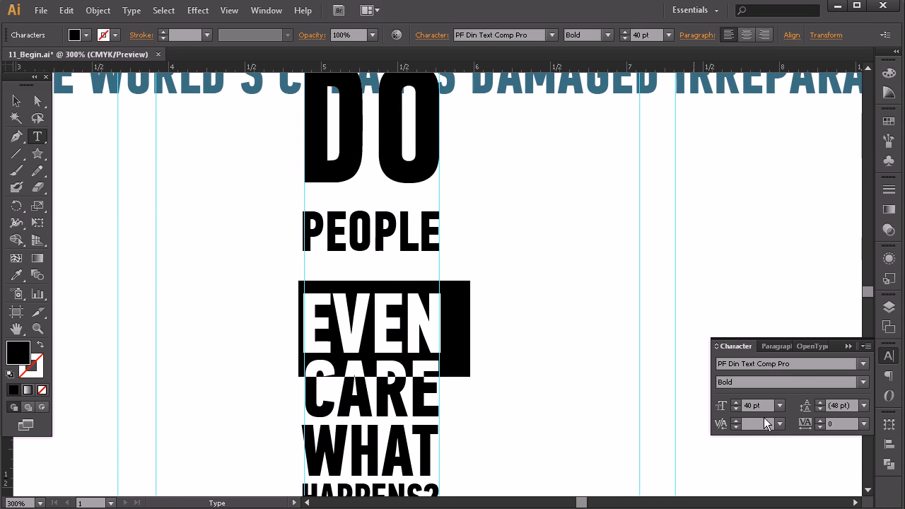
pyautogui.click(820, 409)
pyautogui.click(820, 409)
pyautogui.click(820, 409)
pyautogui.click(820, 409)
pyautogui.click(820, 409)
pyautogui.click(820, 409)
pyautogui.click(820, 408)
pyautogui.click(820, 409)
pyautogui.click(820, 409)
pyautogui.click(821, 408)
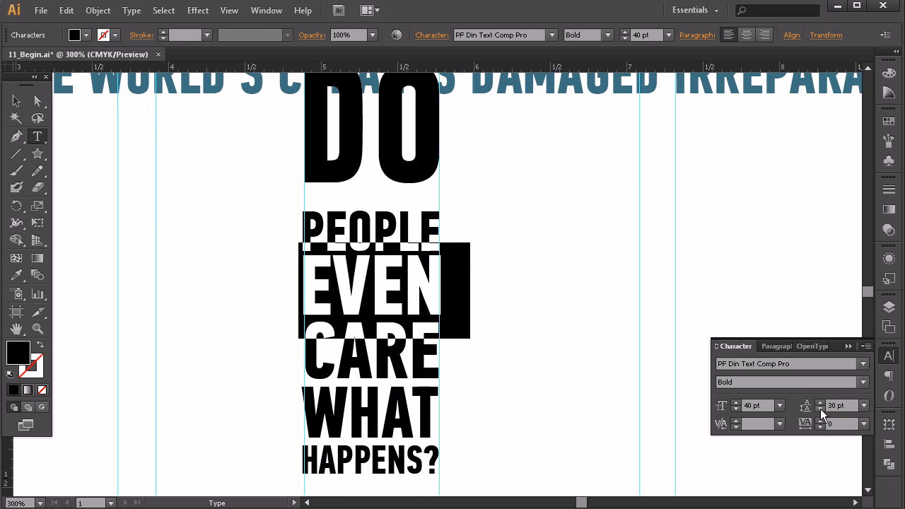
pyautogui.click(818, 403)
pyautogui.click(818, 402)
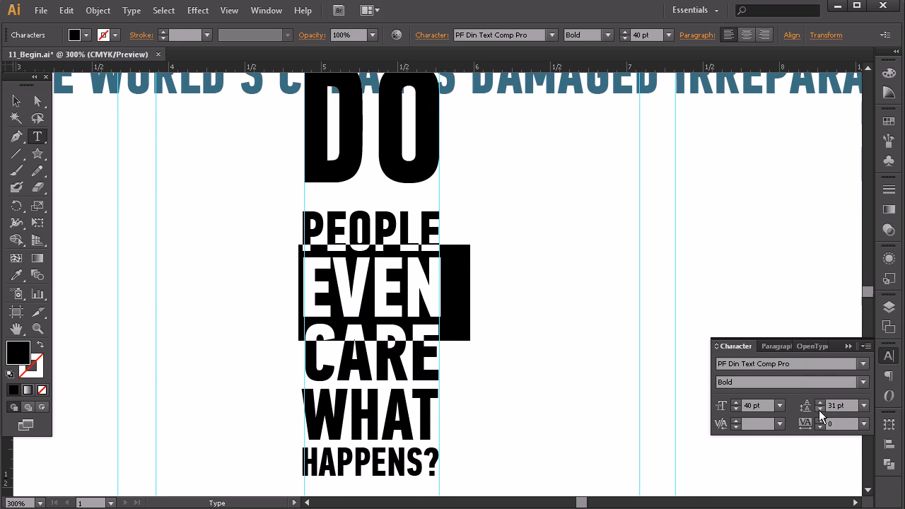
# Step: Set the leading of the PEOPLE line to 22 pt to bring it close beneath DO
pyautogui.tripleClick(455, 247)
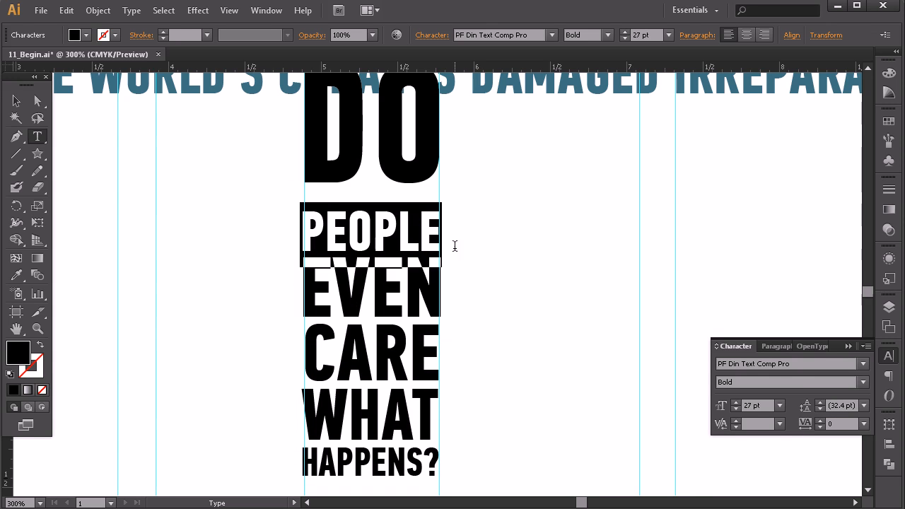
pyautogui.click(820, 408)
pyautogui.click(820, 408)
pyautogui.click(820, 408)
pyautogui.click(820, 408)
pyautogui.click(820, 408)
pyautogui.click(821, 408)
pyautogui.click(820, 408)
pyautogui.click(820, 408)
pyautogui.click(819, 403)
pyautogui.click(819, 403)
pyautogui.click(410, 263)
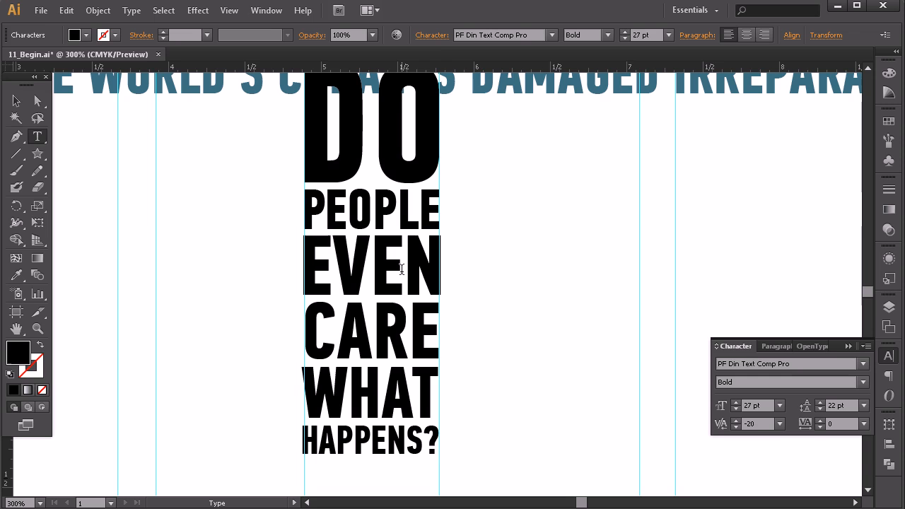
# Step: Move the stacked text block straight down so it clears the coral damage headline, and deselect it
pyautogui.click(10, 101)
pyautogui.click(178, 191)
pyautogui.press('z')
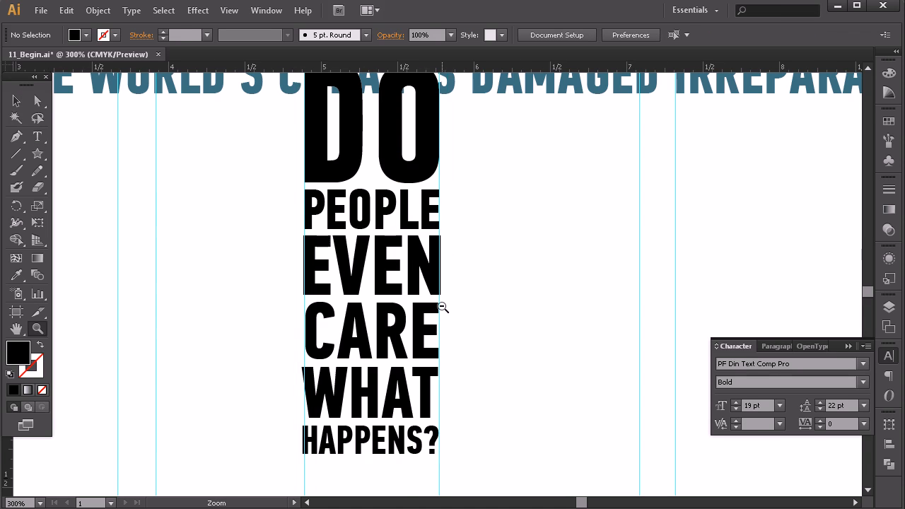
pyautogui.keyDown('alt'); pyautogui.click(443, 307); pyautogui.keyUp('alt')
pyautogui.keyDown('alt'); pyautogui.click(442, 307); pyautogui.keyUp('alt')
pyautogui.keyDown('alt'); pyautogui.click(456, 300); pyautogui.keyUp('alt')
pyautogui.click(16, 101)
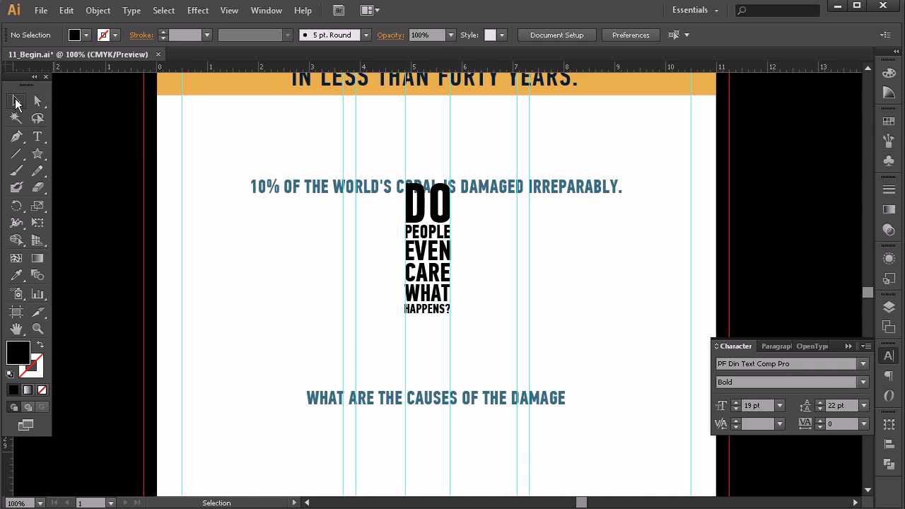
pyautogui.moveTo(489, 346); pyautogui.dragTo(384, 358)
pyautogui.press('Delete')
pyautogui.moveTo(420, 269); pyautogui.dragTo(421, 301)
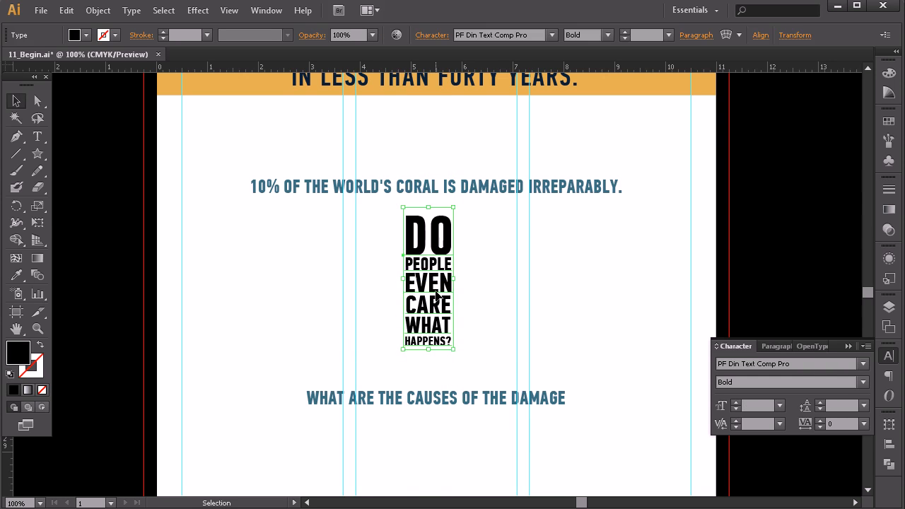
pyautogui.click(488, 332)
pyautogui.click(450, 267)
pyautogui.click(585, 294)
pyautogui.moveTo(604, 276); pyautogui.dragTo(584, 298)
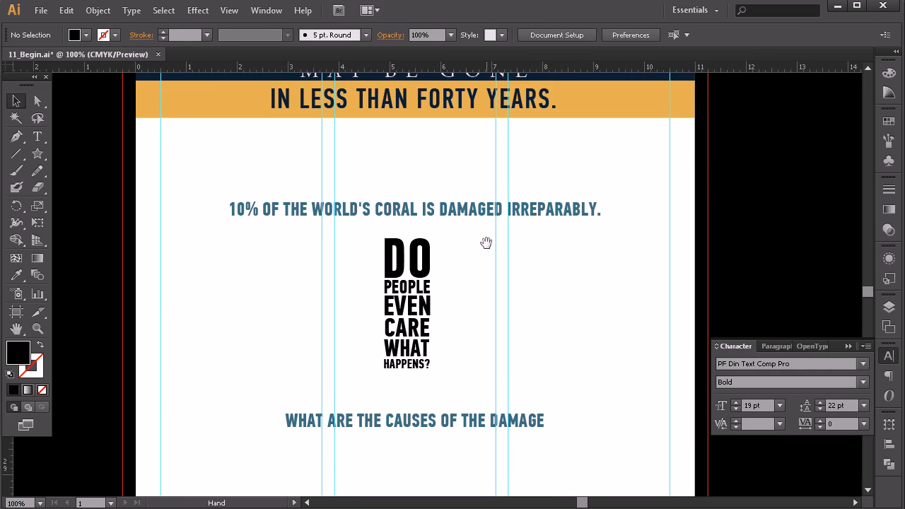
# Step: Move the coral damage headline up toward the orange band, and bring the stacked text block up close beneath it
pyautogui.click(531, 215)
pyautogui.hotkey('shift', 'Up')
pyautogui.hotkey('shift', 'Up')
pyautogui.hotkey('shift', 'Up')
pyautogui.press('Down')
pyautogui.press('Down')
pyautogui.press('Down')
pyautogui.press('Down')
pyautogui.hotkey('shift', 'Down')
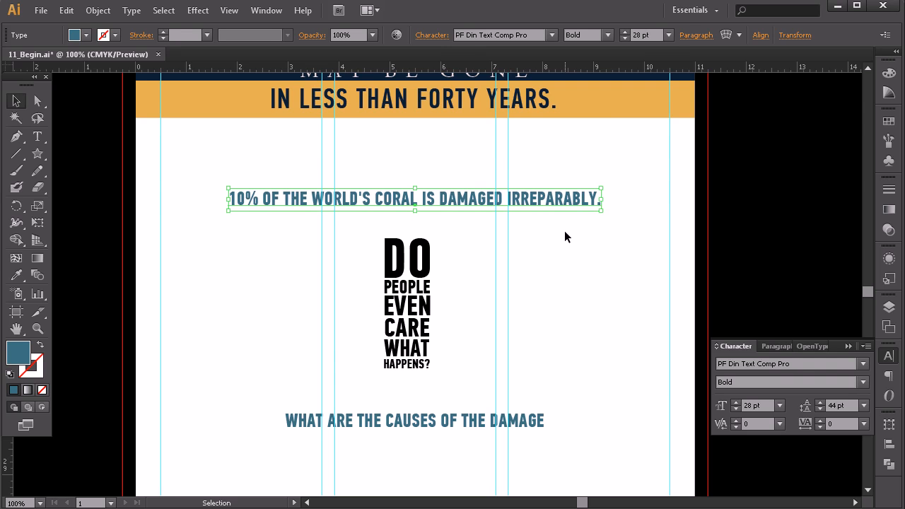
pyautogui.click(444, 262)
pyautogui.moveTo(425, 263); pyautogui.dragTo(434, 250)
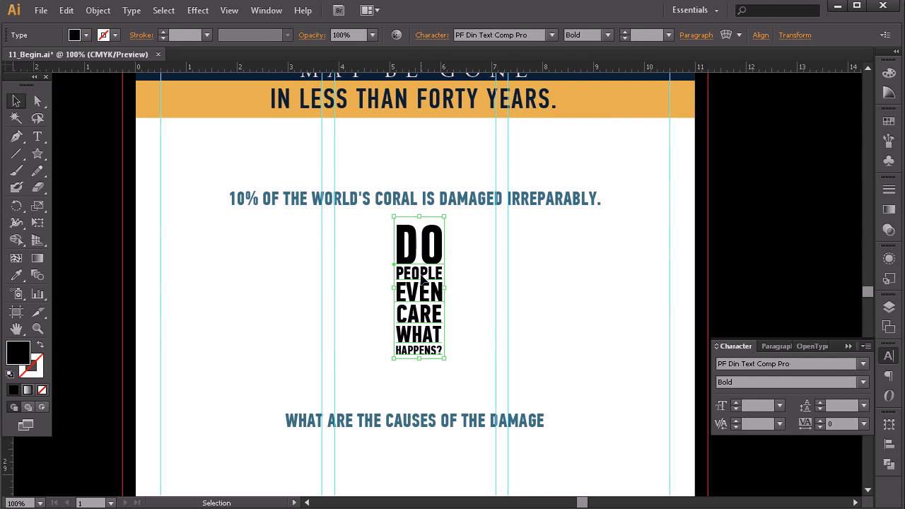
# Step: Nudge the WHAT ARE THE CAUSES OF THE DAMAGE headline up close beneath the stacked text block
pyautogui.click(450, 420)
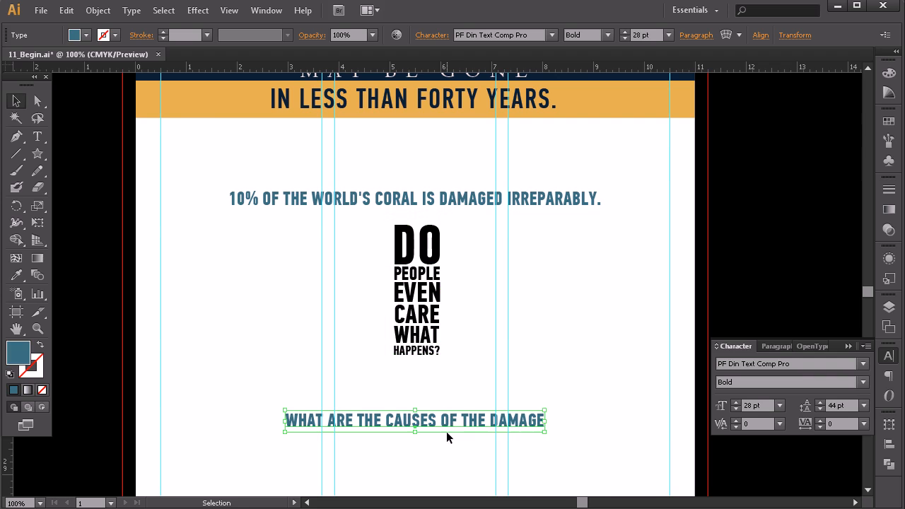
pyautogui.hotkey('shift', 'Up')
pyautogui.hotkey('shift', 'Up')
pyautogui.hotkey('shift', 'Up')
pyautogui.hotkey('shift', 'Up')
pyautogui.hotkey('shift', 'Up')
pyautogui.press('Up')
pyautogui.press('Up')
pyautogui.press('Up')
pyautogui.press('Up')
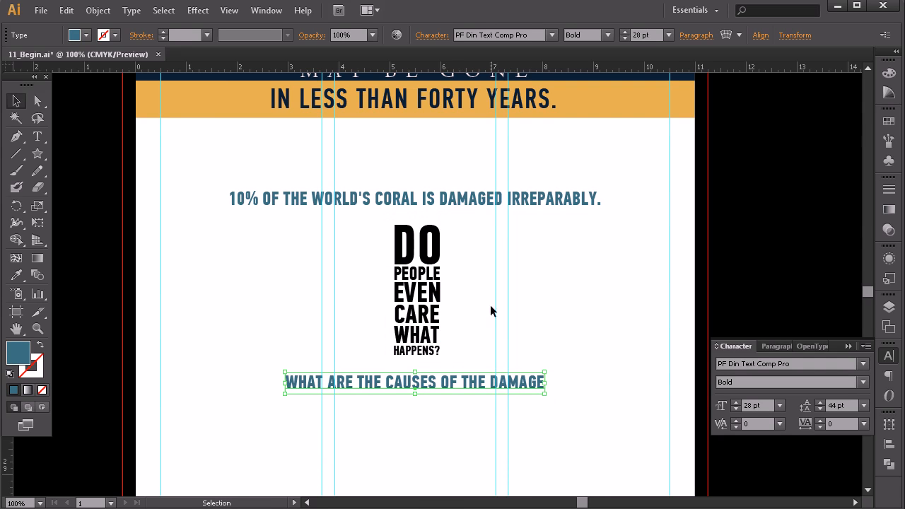
# Step: Center the stacked text block horizontally on the artboard, and nudge the coral damage headline up very slightly
pyautogui.moveTo(355, 285); pyautogui.dragTo(472, 303)
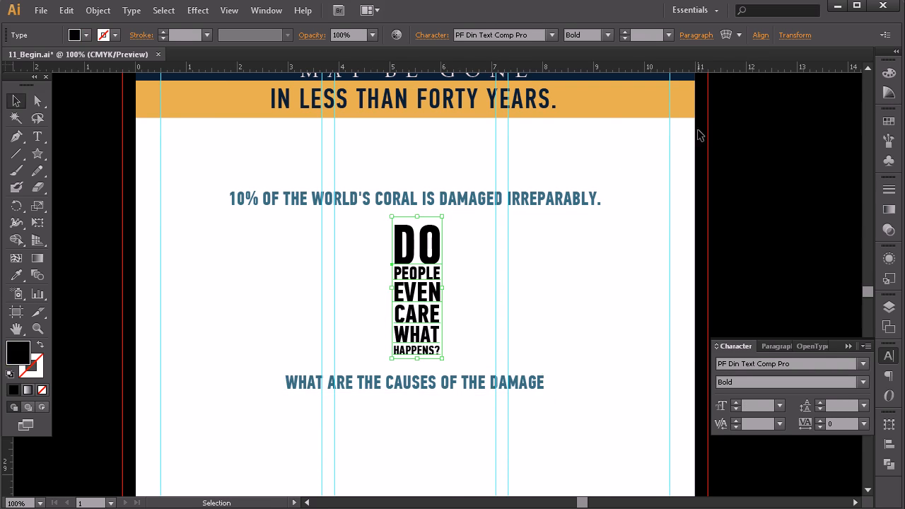
pyautogui.click(760, 34)
pyautogui.click(645, 74)
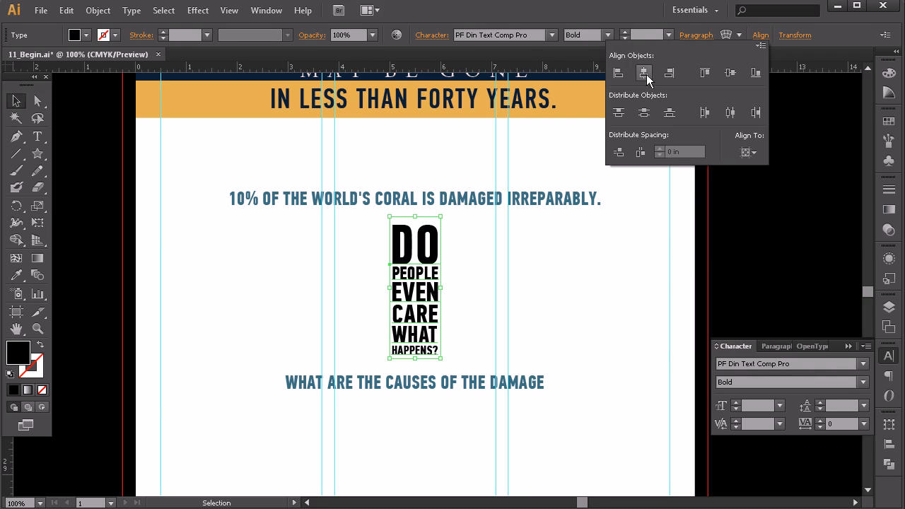
pyautogui.click(634, 280)
pyautogui.click(621, 289)
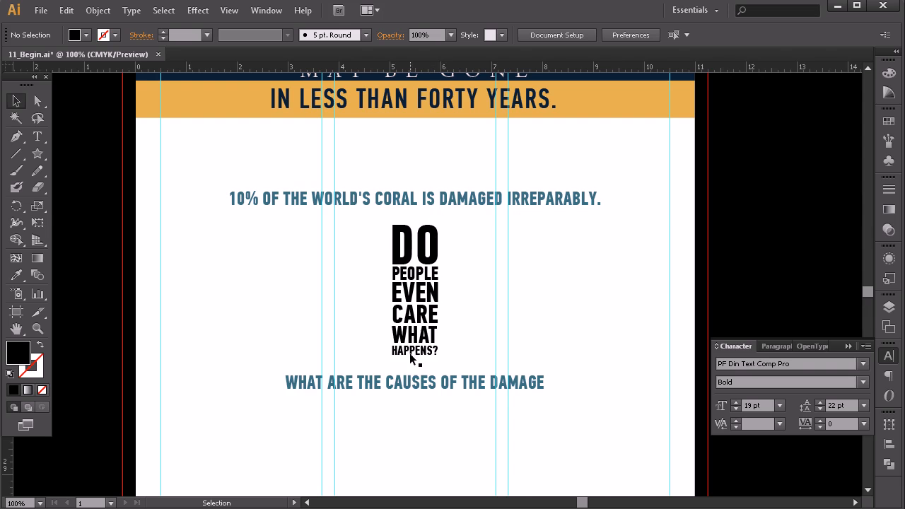
pyautogui.click(453, 200)
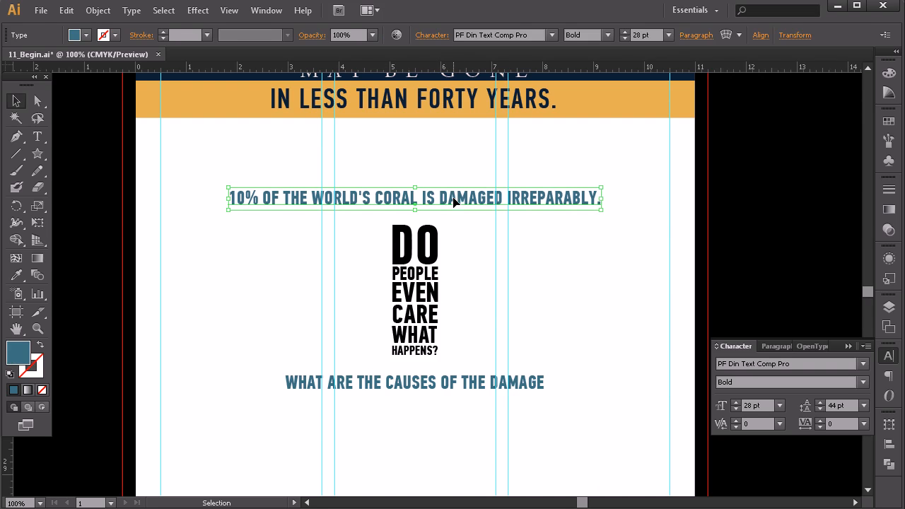
pyautogui.click(542, 261)
# Step: Switch to Coral Reefs an Overview.doc in Microsoft Word, copy the bold paragraph about conservation groups, and return to the Illustrator layout
pyautogui.scroll(-6, 454, 328)
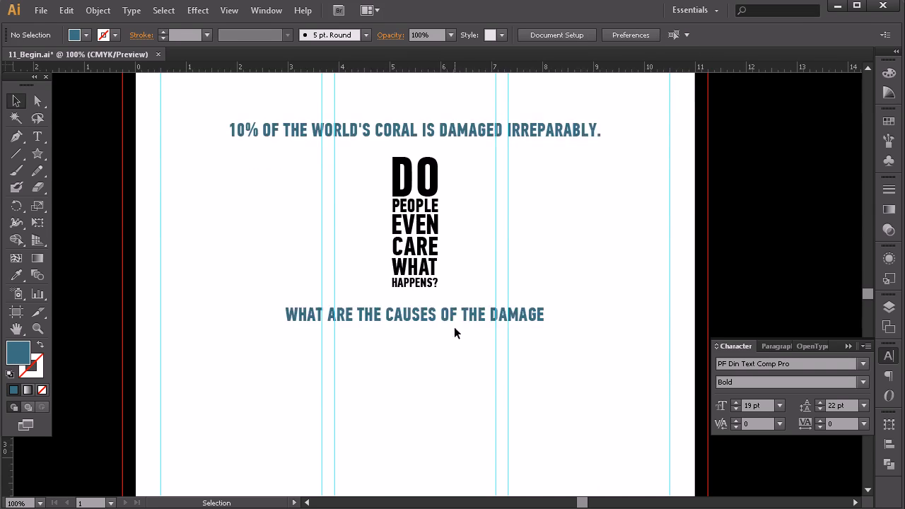
pyautogui.scroll(4, 467, 258)
pyautogui.scroll(-1, 471, 262)
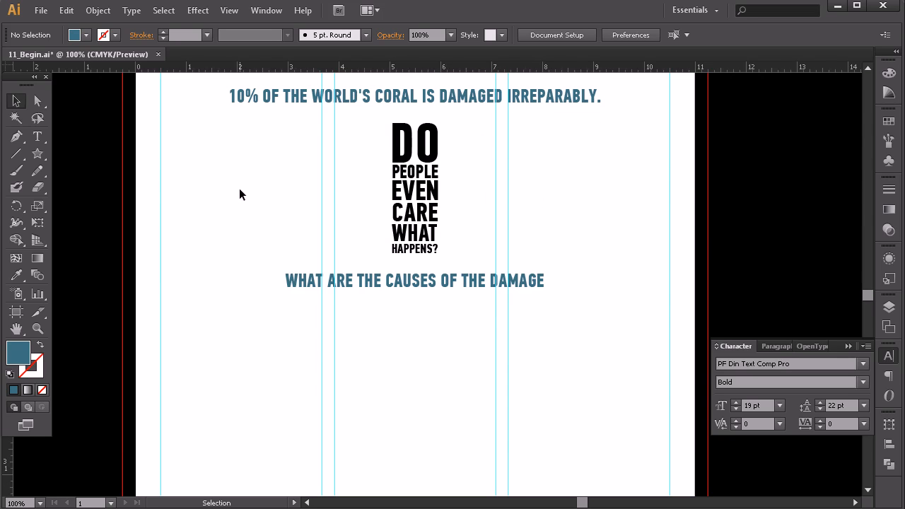
pyautogui.scroll(-4, 375, 263)
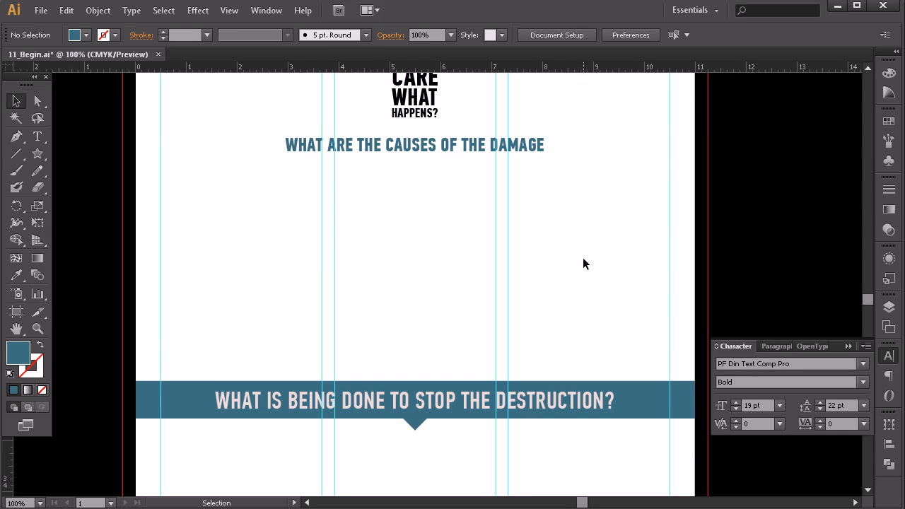
pyautogui.scroll(1, 510, 311)
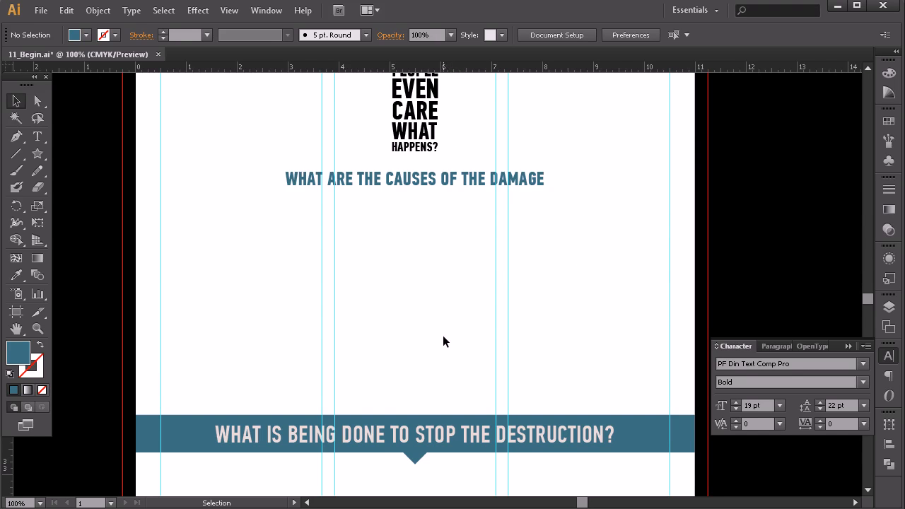
pyautogui.scroll(-6, 443, 335)
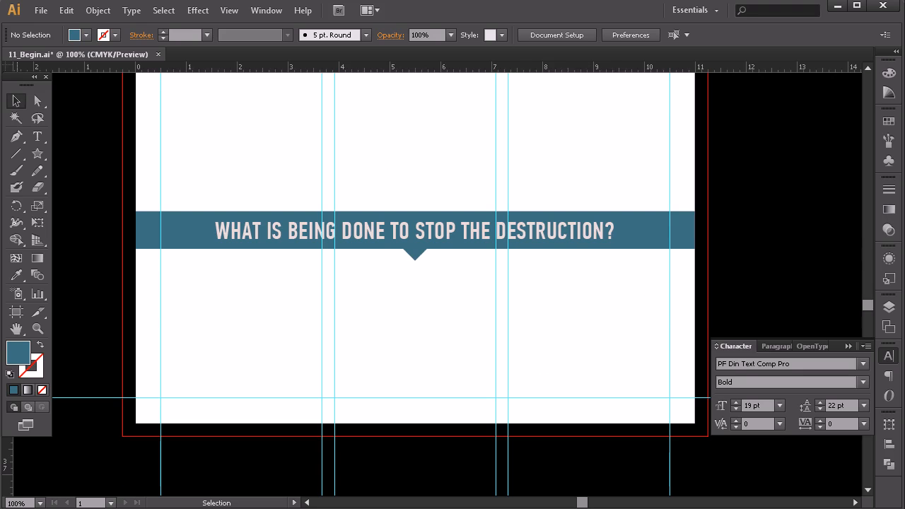
pyautogui.moveTo(904, 183); pyautogui.dragTo(500, 47)
pyautogui.moveTo(801, 248); pyautogui.dragTo(801, 280)
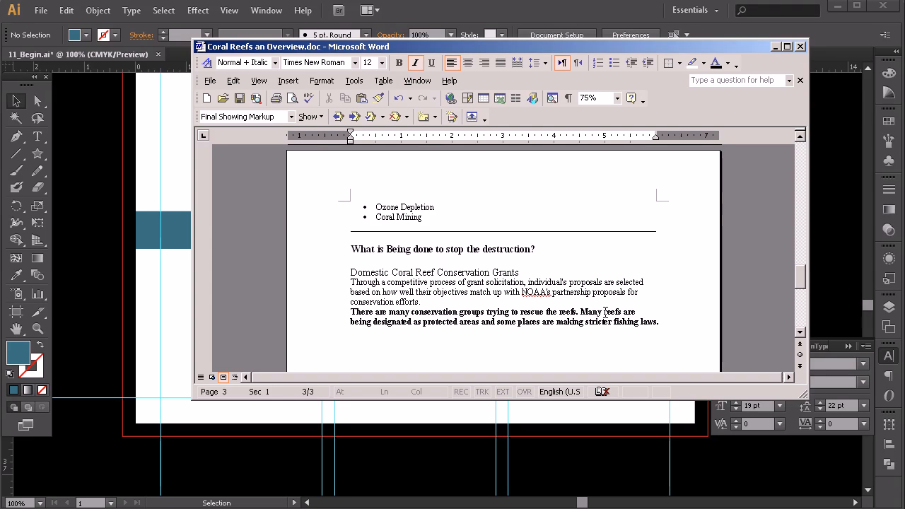
pyautogui.moveTo(680, 321); pyautogui.dragTo(324, 322)
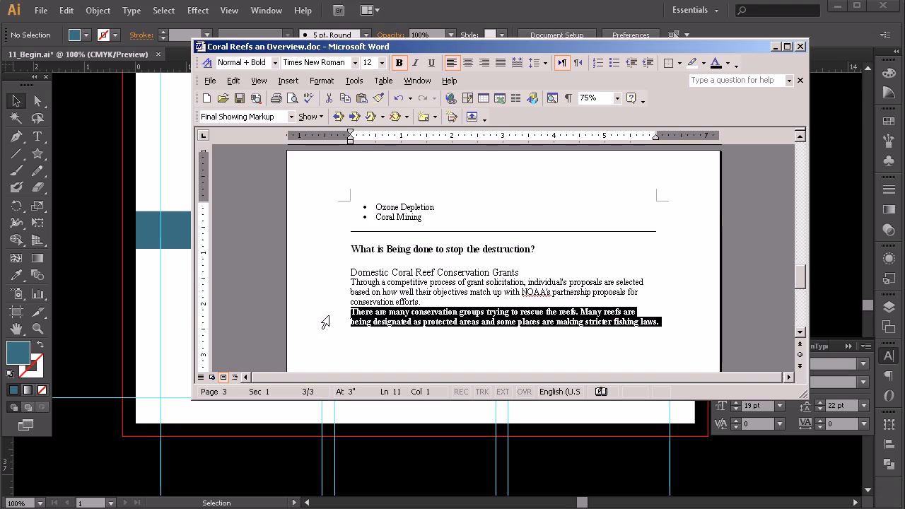
pyautogui.hotkey('alt', 'Tab')
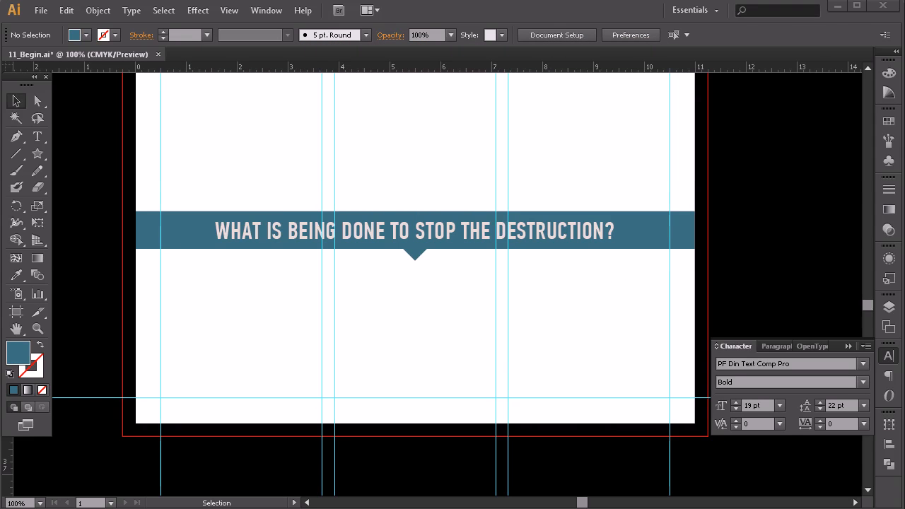
# Step: Paste the copied paragraph as point text below the destruction banner and start it at the third column's guide
pyautogui.click(37, 136)
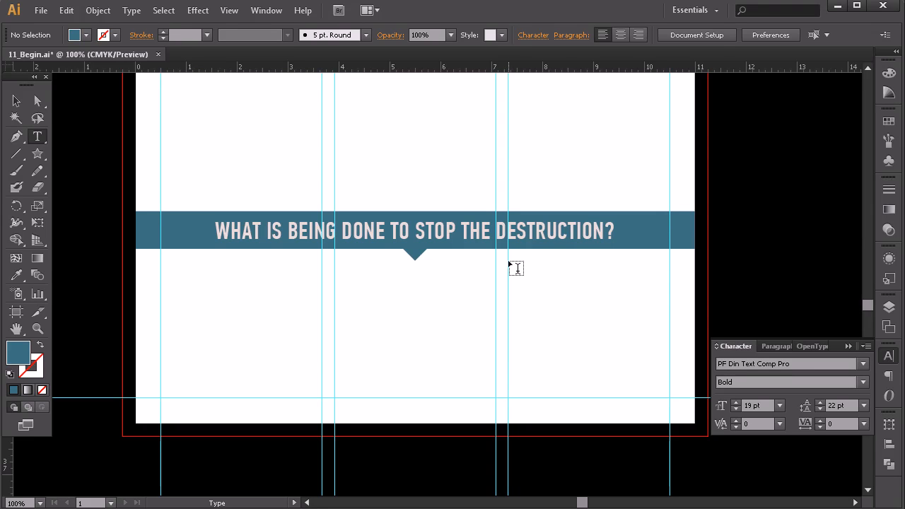
pyautogui.click(386, 308)
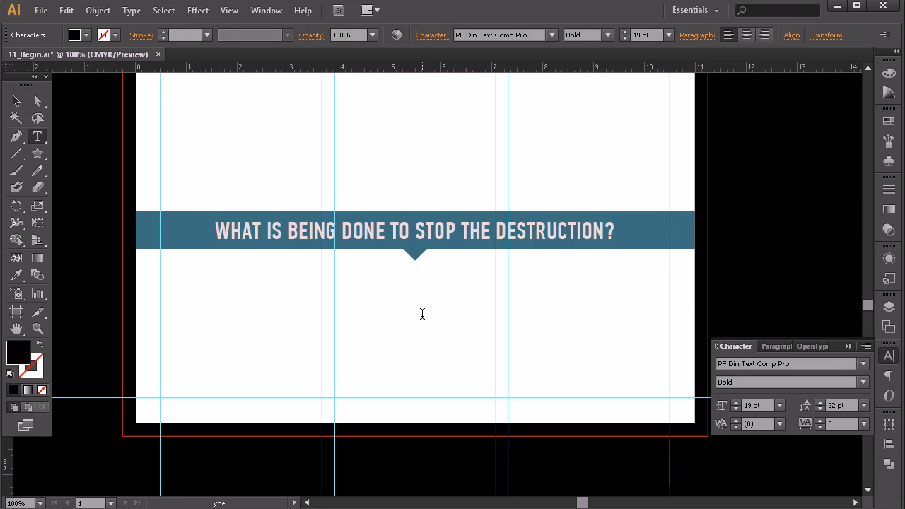
pyautogui.hotkey('ctrl', 'v')
pyautogui.click(16, 101)
pyautogui.moveTo(459, 309); pyautogui.dragTo(570, 277)
pyautogui.click(575, 360)
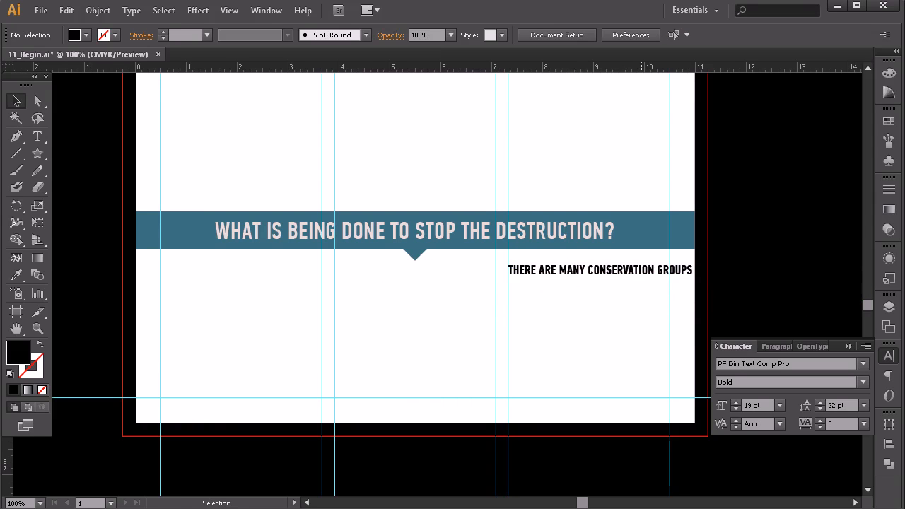
# Step: Shift the conservation text line left so that it starts just past the banner's arrow
pyautogui.hotkey('alt', 'Tab')
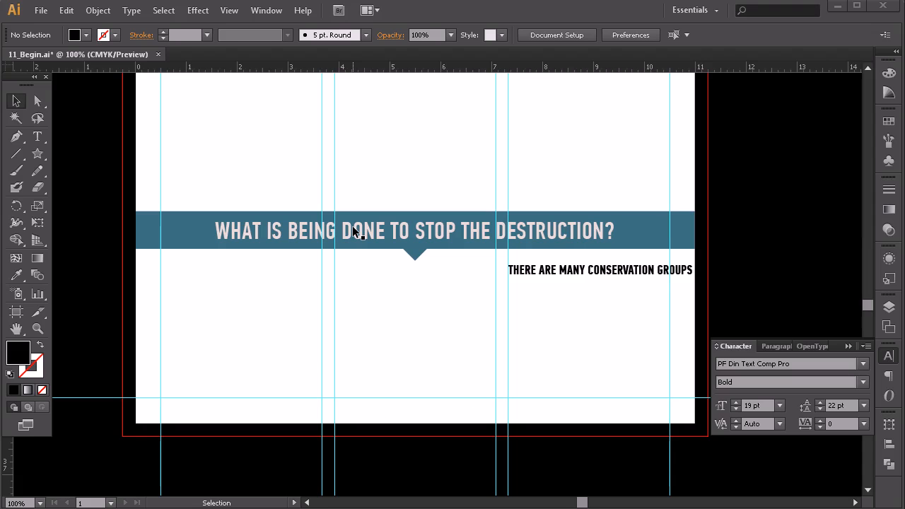
pyautogui.click(558, 274)
pyautogui.moveTo(588, 274); pyautogui.dragTo(536, 277)
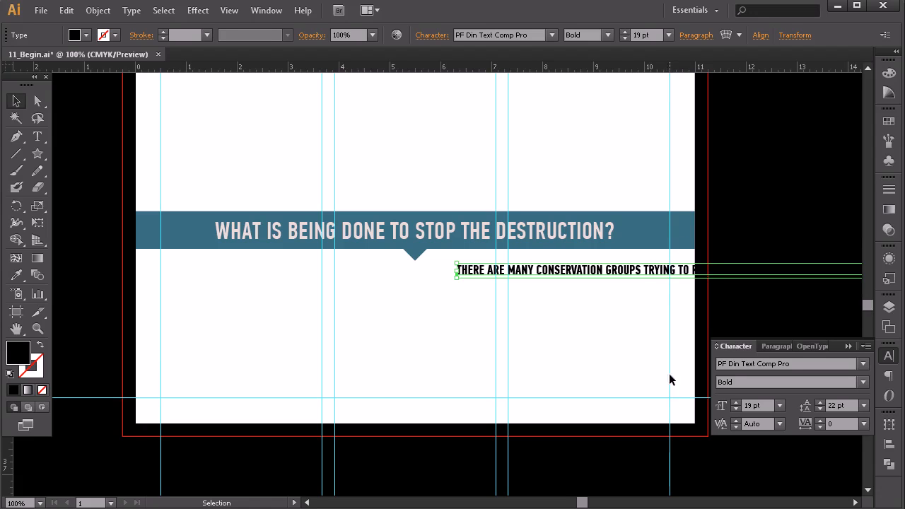
# Step: Break the opening sentence into the lines THERE ARE MANY, CONSERVATION GROUPS and TRYING TO RESCUE THE REEFS
pyautogui.click(37, 135)
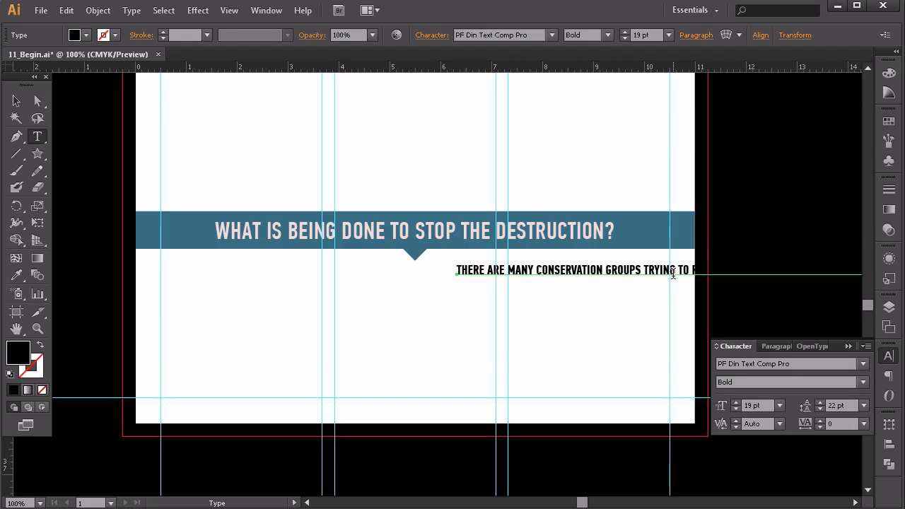
pyautogui.click(537, 270)
pyautogui.press('BackSpace')
pyautogui.press('Return')
pyautogui.click(570, 285)
pyautogui.press('BackSpace')
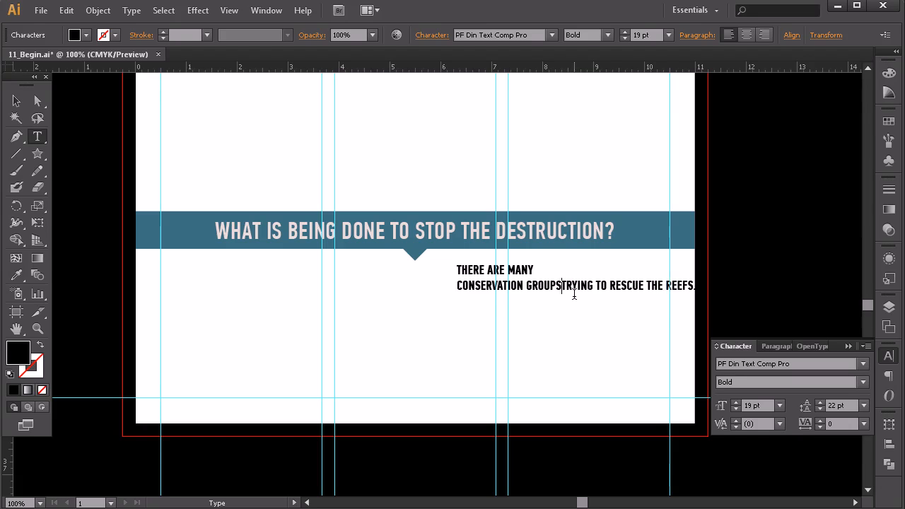
pyautogui.press('Return')
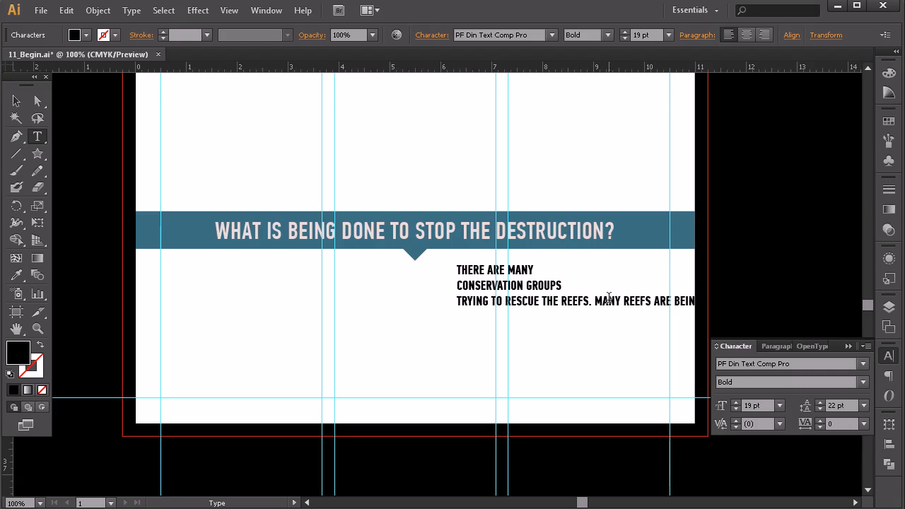
pyautogui.press('BackSpace')
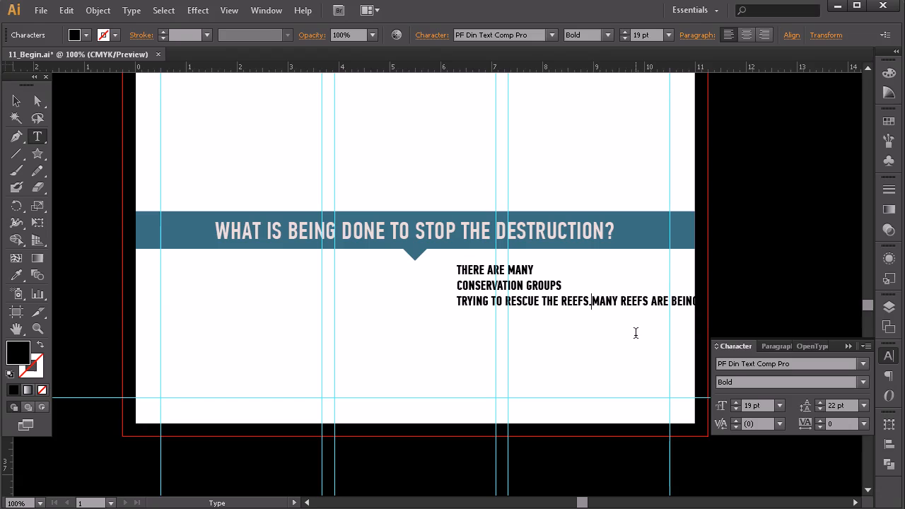
pyautogui.press('Return')
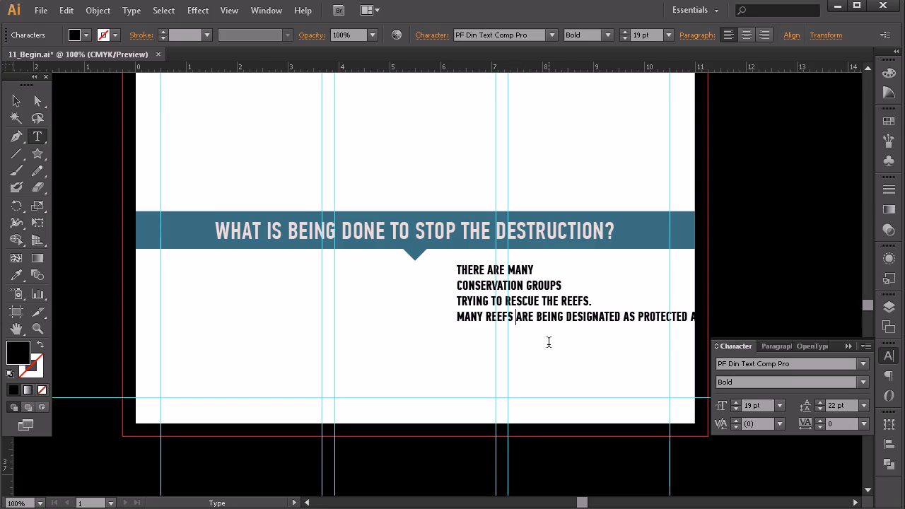
# Step: Break the remaining text after MANY REEFS, DESIGNATED AS, PROTECTED AREAS and PLACES ARE MAKING, and leave text editing
pyautogui.press('Return')
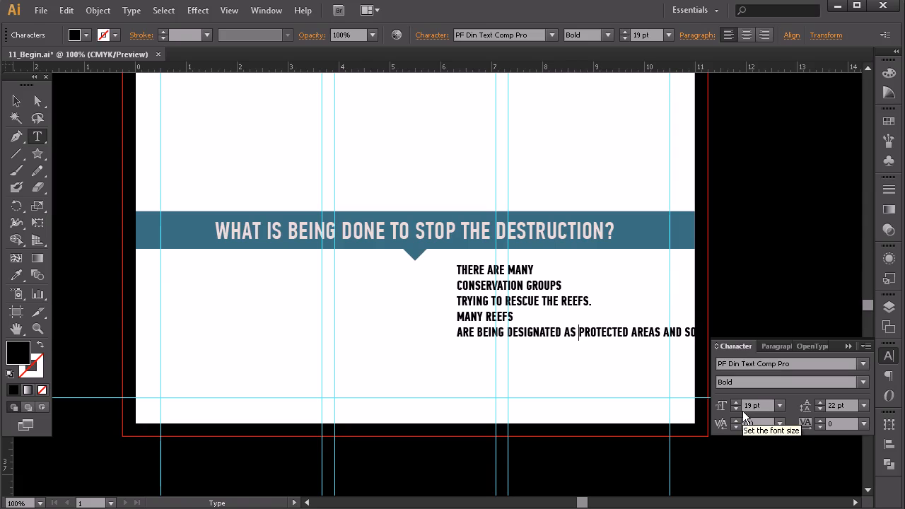
pyautogui.press('Return')
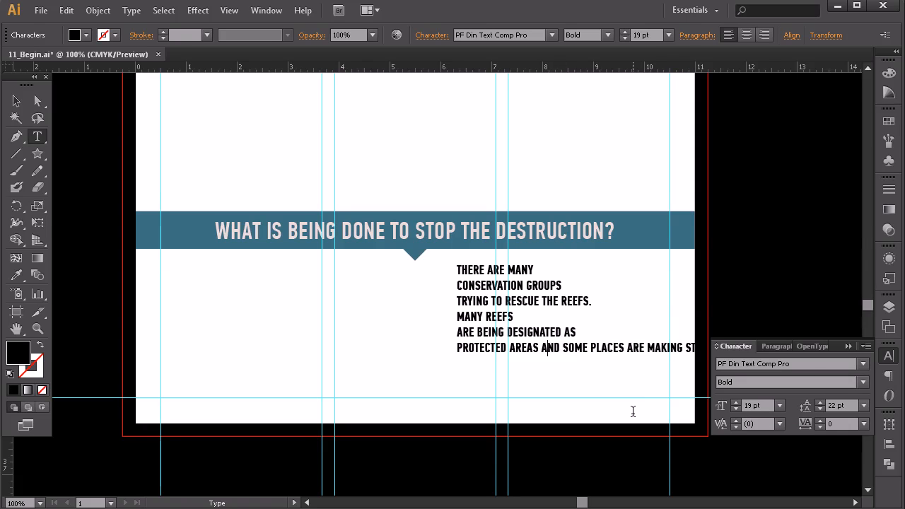
pyautogui.press('BackSpace')
pyautogui.press('Return')
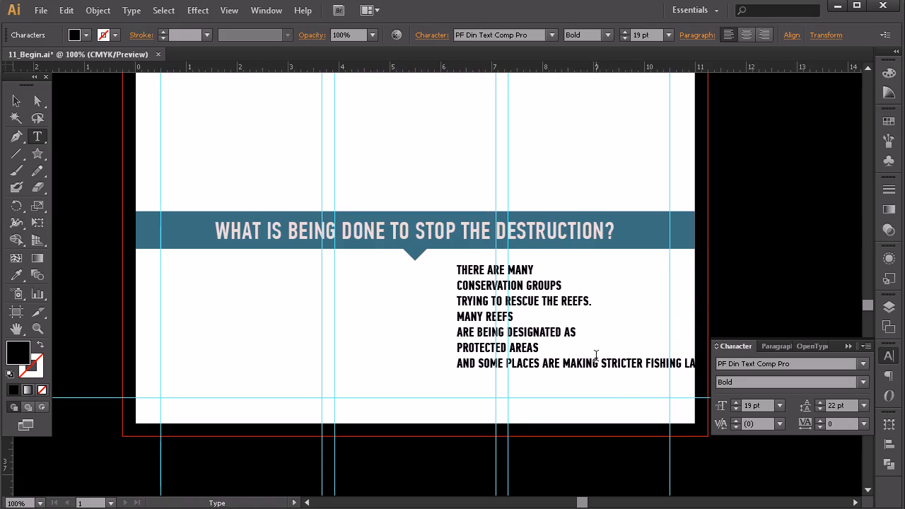
pyautogui.press('BackSpace')
pyautogui.press('Return')
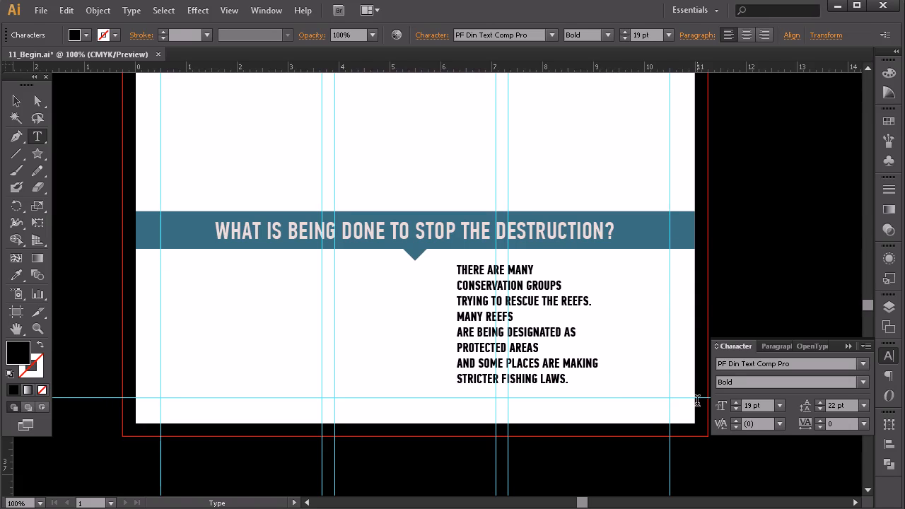
pyautogui.click(16, 102)
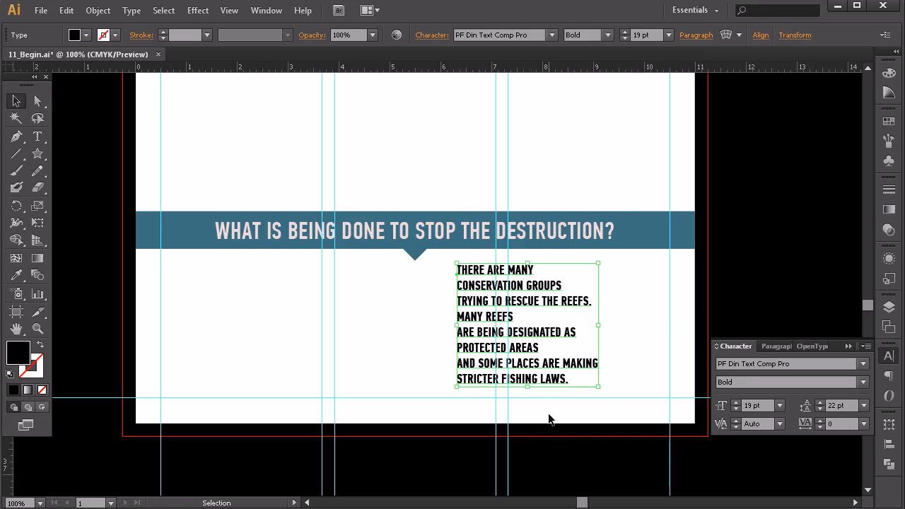
# Step: Copy the text styling of the MAY BE GONE headline onto the THERE ARE MANY line with the Eyedropper
pyautogui.click(38, 136)
pyautogui.moveTo(457, 270); pyautogui.dragTo(535, 270)
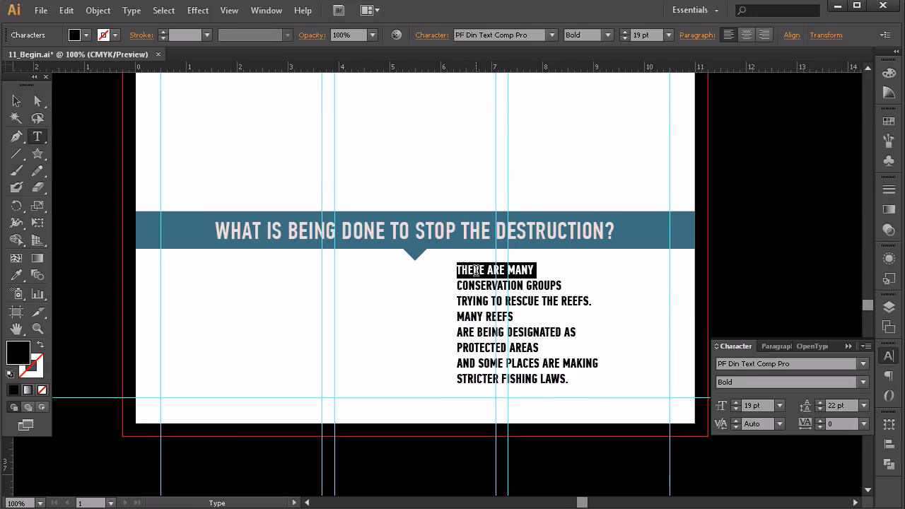
pyautogui.scroll(10, 495, 263)
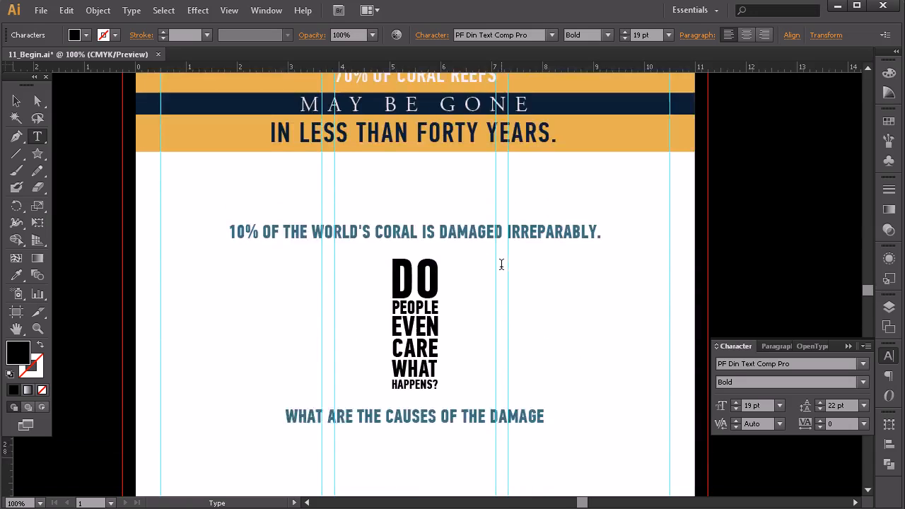
pyautogui.scroll(4, 501, 264)
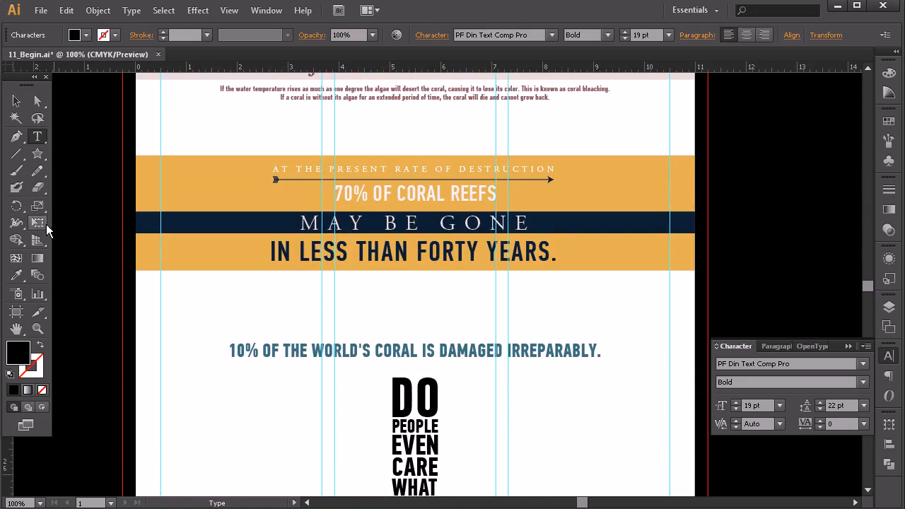
pyautogui.click(16, 275)
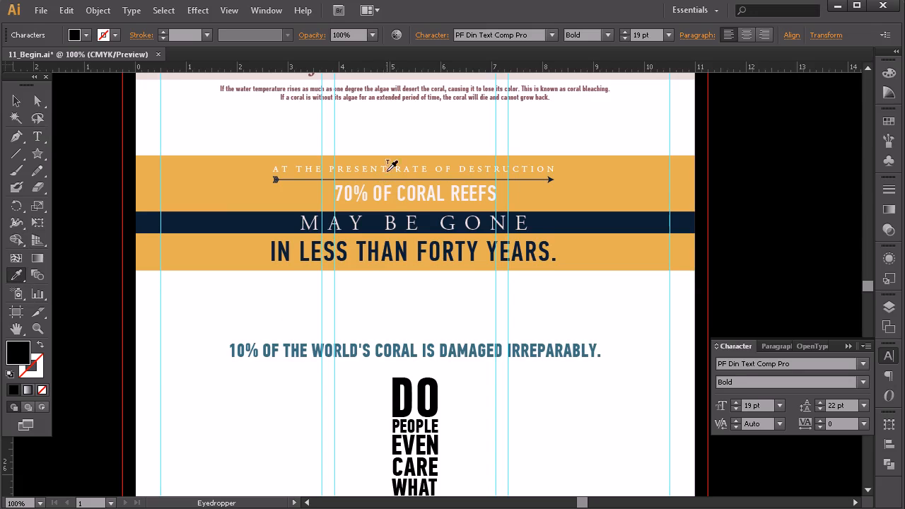
pyautogui.click(391, 221)
pyautogui.scroll(-3, 596, 291)
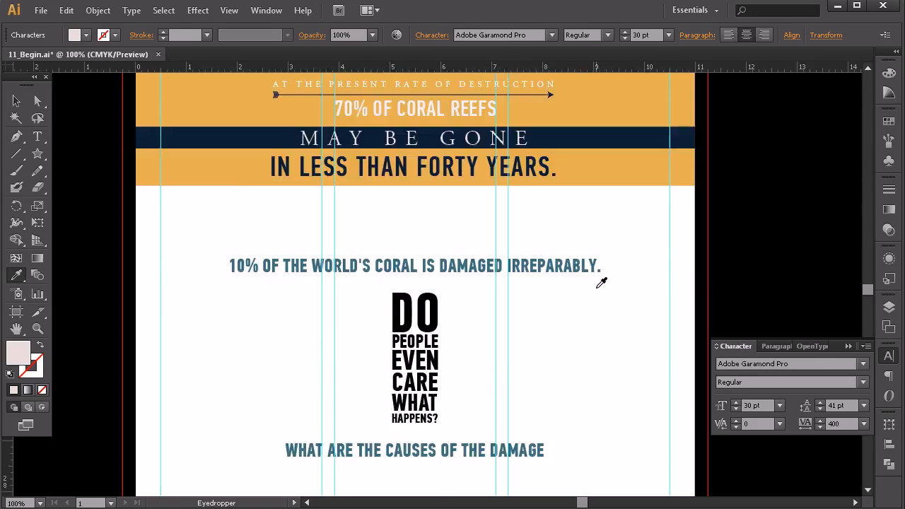
pyautogui.scroll(-8, 596, 291)
pyautogui.scroll(-2, 601, 284)
# Step: Left-align the whole conservation text block and fill it with the dark navy swatch
pyautogui.press('v')
pyautogui.click(492, 381)
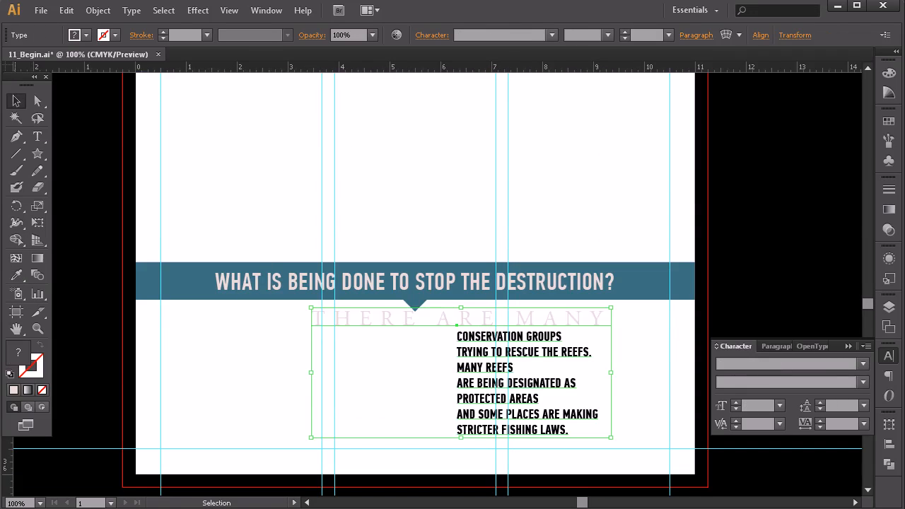
pyautogui.click(887, 378)
pyautogui.click(725, 367)
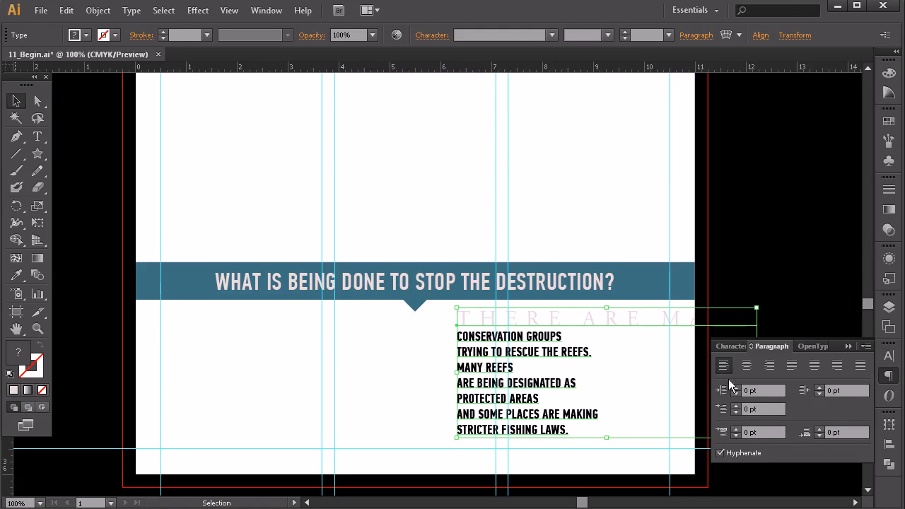
pyautogui.scroll(-1, 636, 400)
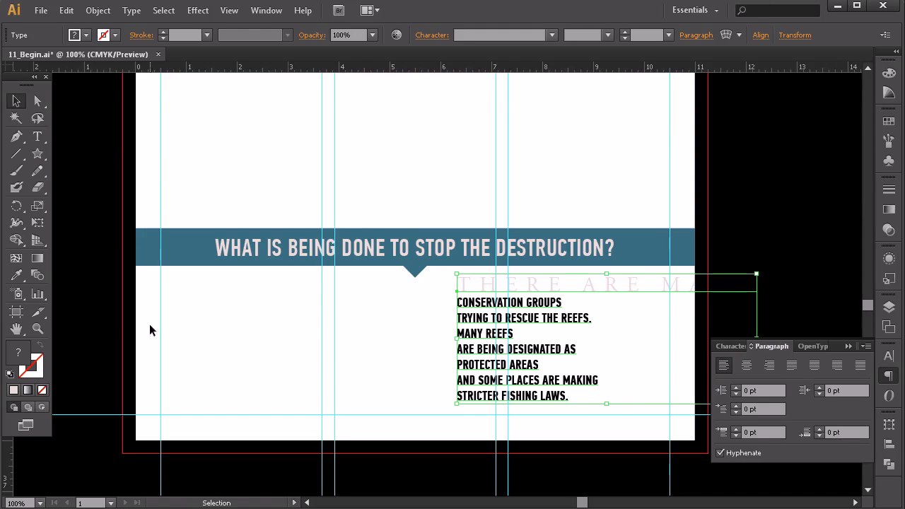
pyautogui.click(889, 122)
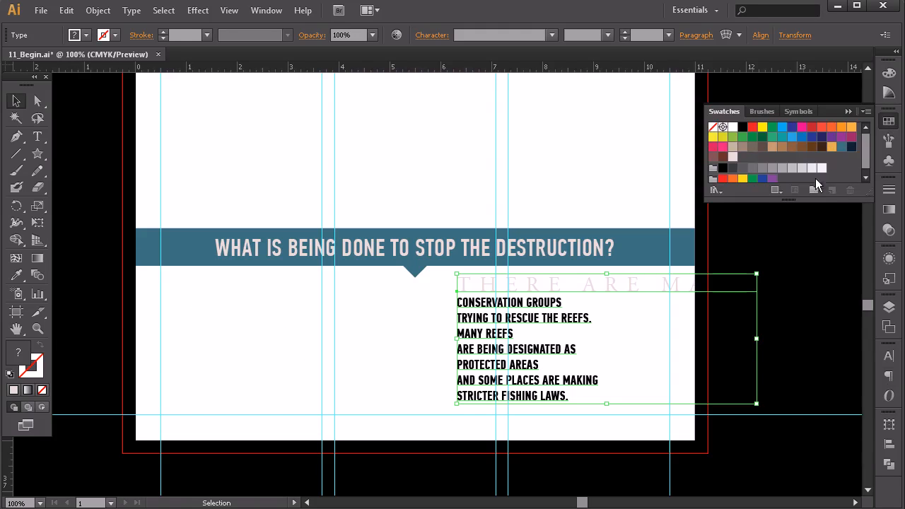
pyautogui.click(851, 147)
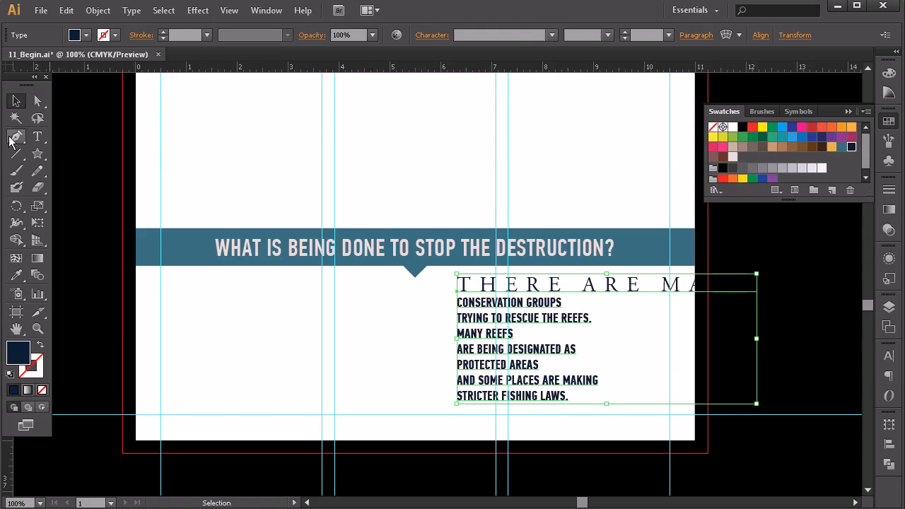
# Step: Reduce the THERE ARE MANY line to a font size of 22 pt
pyautogui.click(37, 136)
pyautogui.click(536, 284)
pyautogui.hotkey('ctrl', 'a')
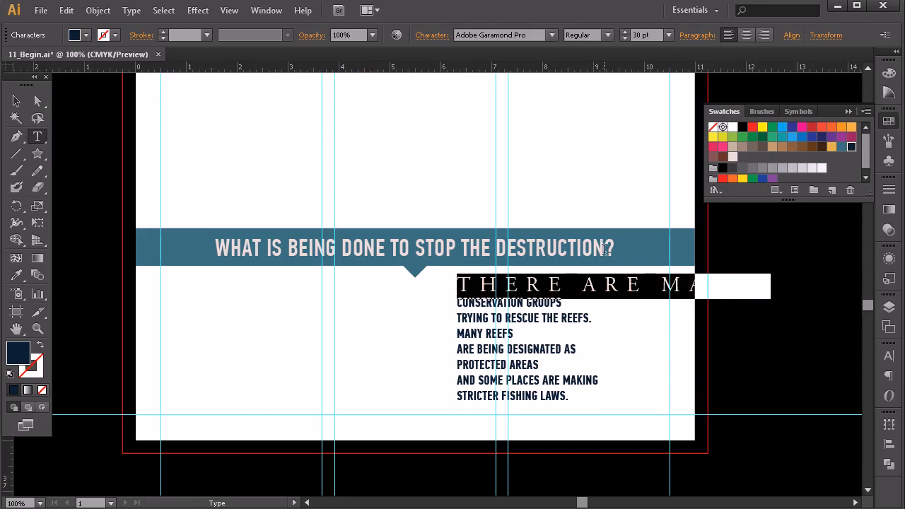
pyautogui.click(628, 38)
pyautogui.click(628, 37)
pyautogui.click(628, 37)
pyautogui.click(628, 37)
pyautogui.click(628, 37)
pyautogui.click(627, 37)
pyautogui.click(628, 37)
pyautogui.click(626, 37)
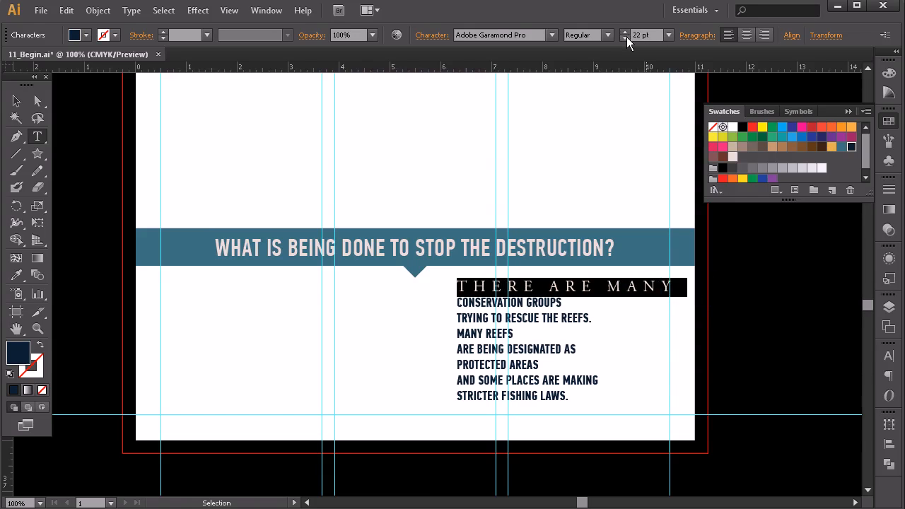
# Step: Change the CONSERVATION GROUPS line to the Light weight and set its size to 43 pt
pyautogui.tripleClick(535, 303)
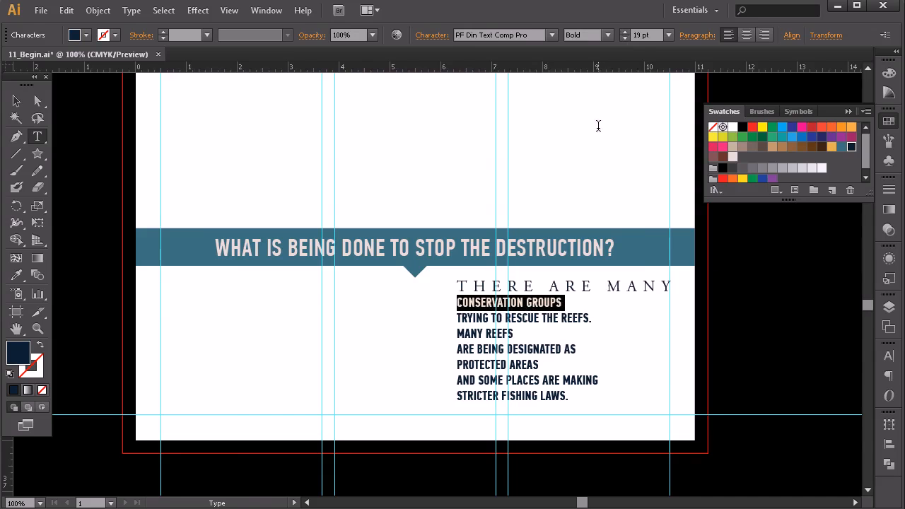
pyautogui.click(608, 36)
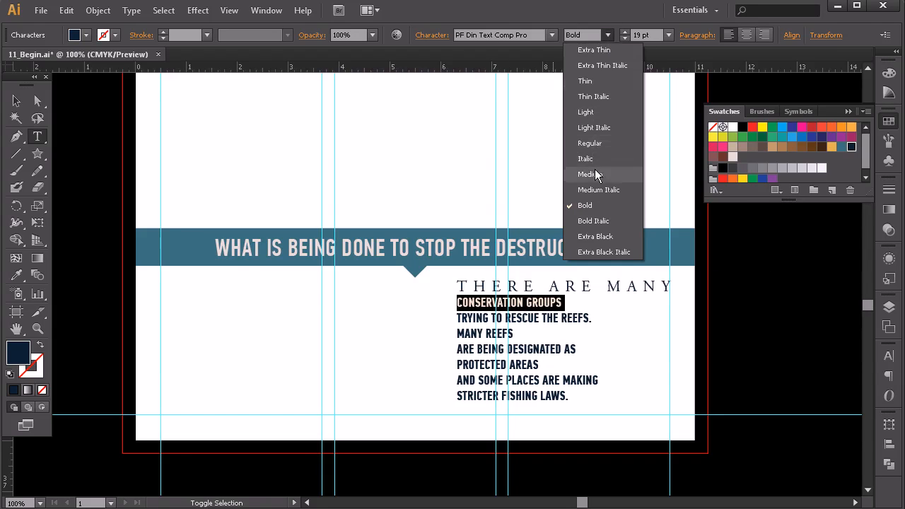
pyautogui.click(595, 114)
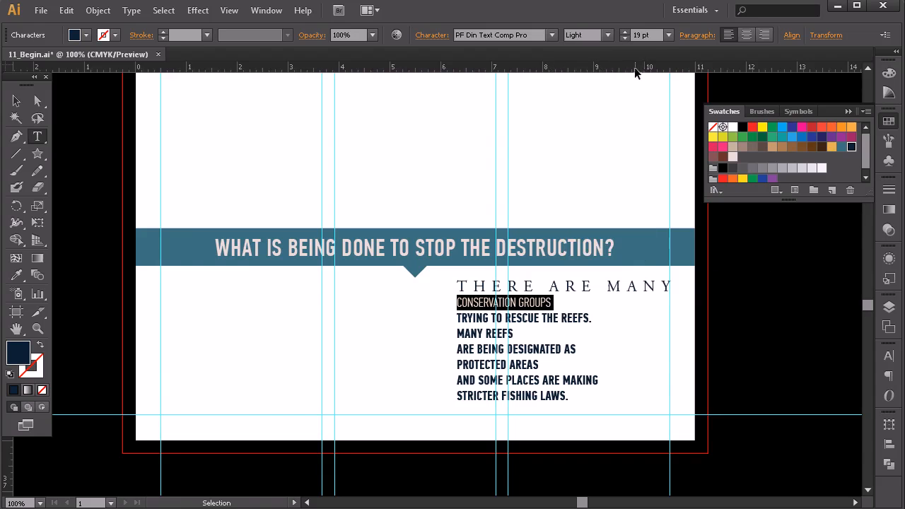
pyautogui.keyDown('shift'); pyautogui.click(623, 33); pyautogui.keyUp('shift')
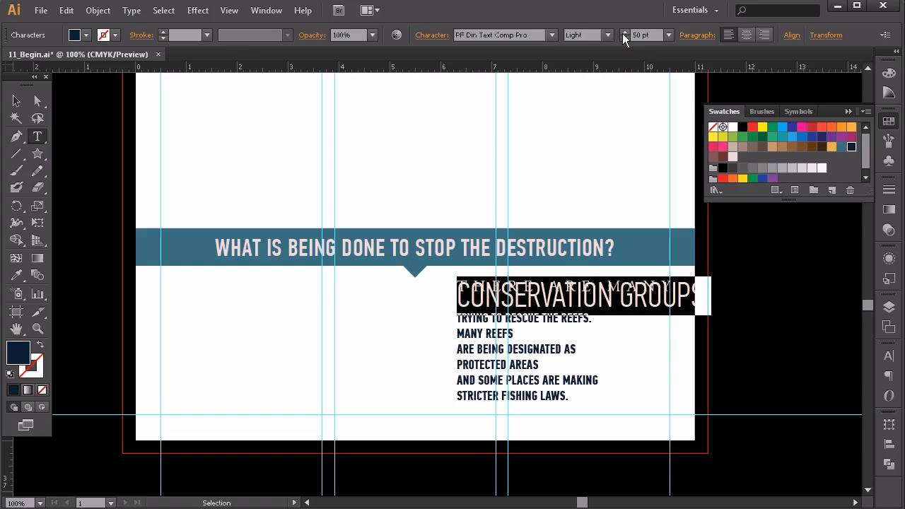
pyautogui.click(625, 39)
pyautogui.click(624, 39)
pyautogui.click(624, 39)
pyautogui.click(624, 38)
pyautogui.click(624, 39)
pyautogui.click(623, 38)
pyautogui.click(623, 38)
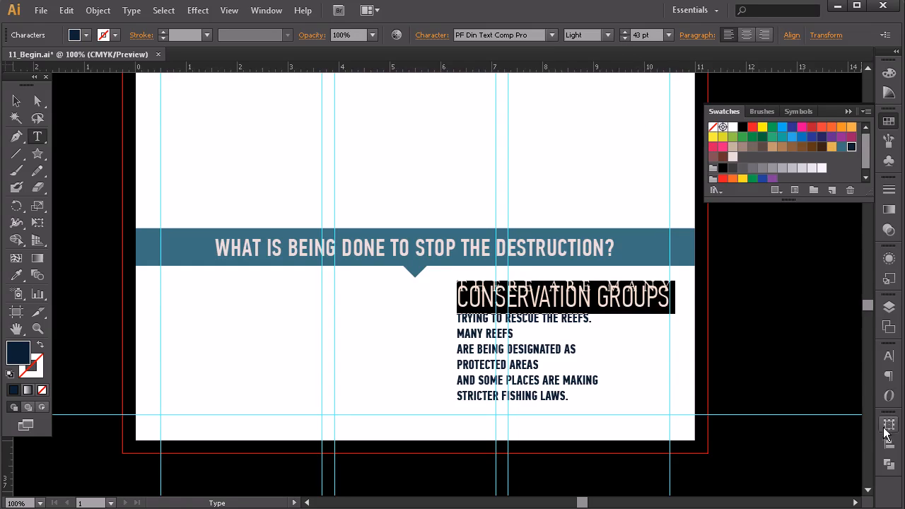
# Step: Turn off All Caps for the conservation groups line and enlarge it to 51 pt
pyautogui.click(888, 355)
pyautogui.click(866, 345)
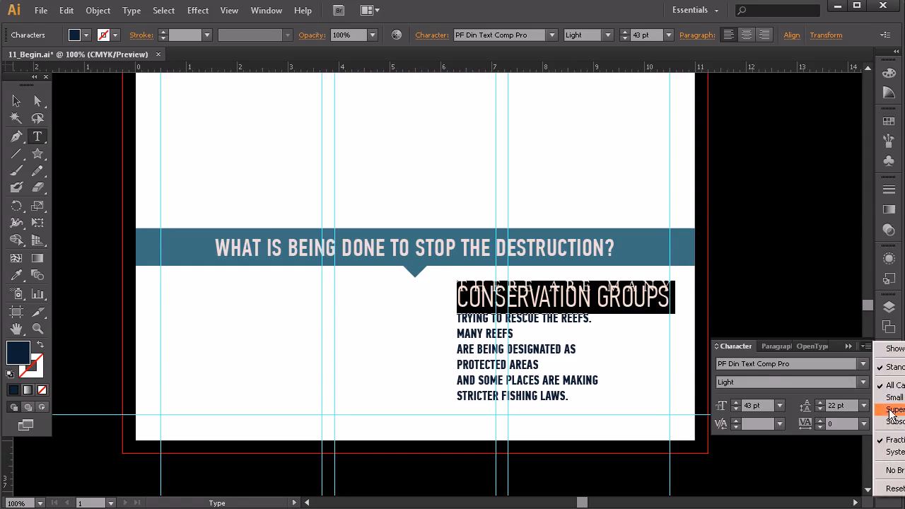
pyautogui.click(885, 394)
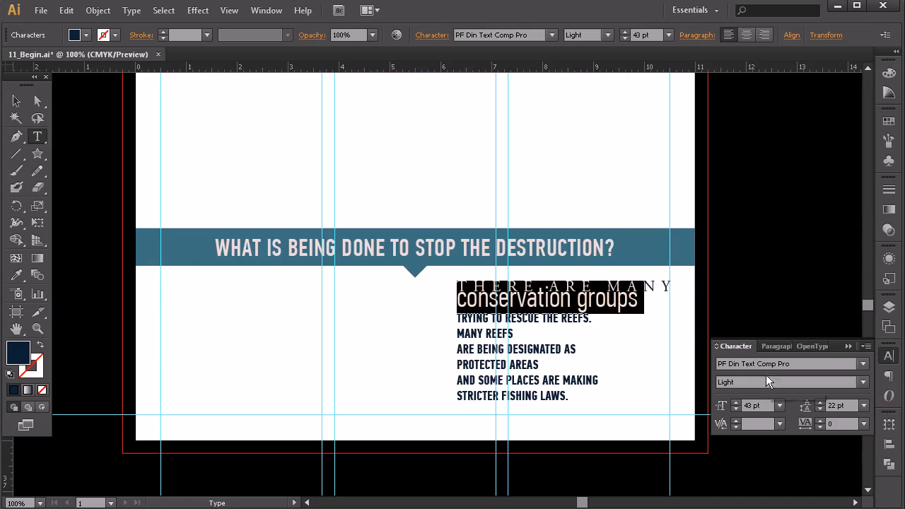
pyautogui.click(736, 403)
pyautogui.click(736, 403)
pyautogui.click(736, 403)
pyautogui.click(736, 403)
pyautogui.click(736, 403)
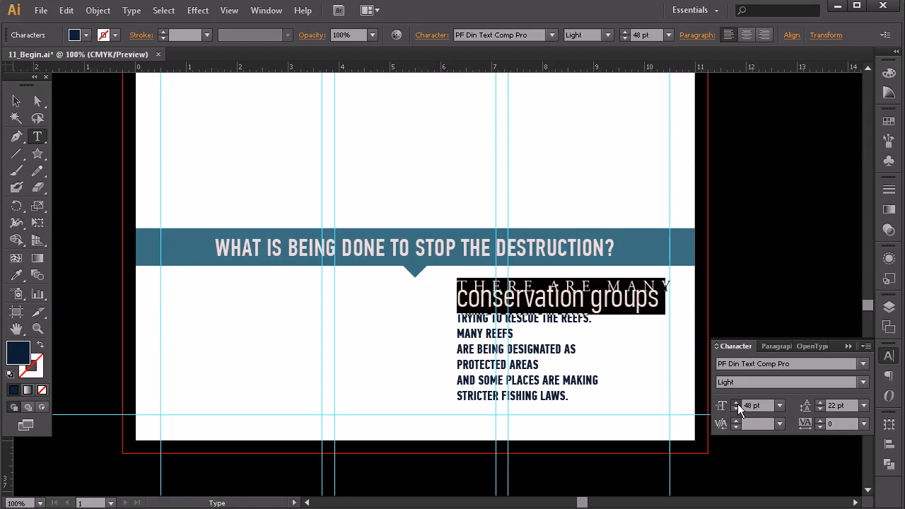
pyautogui.click(736, 403)
pyautogui.click(736, 403)
pyautogui.click(736, 403)
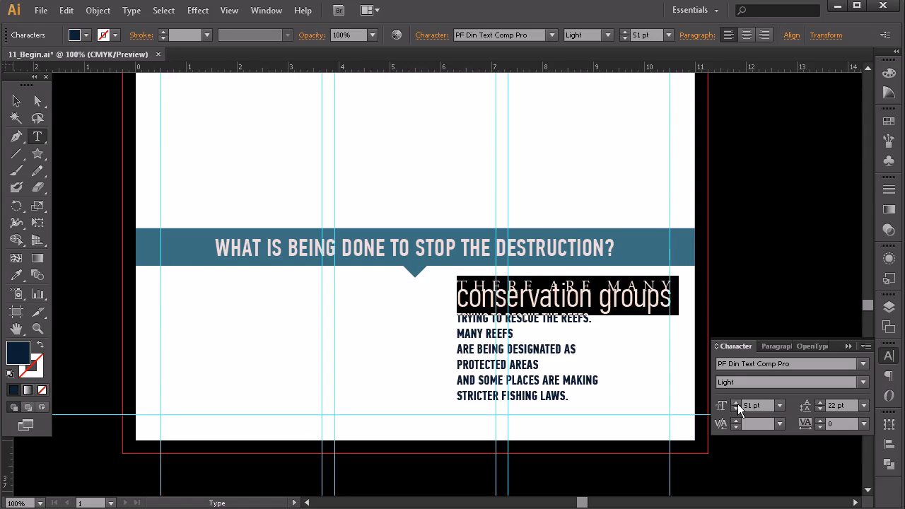
# Step: Tighten the conservation groups line's tracking to -40 and enlarge it to 58 pt
pyautogui.click(820, 426)
pyautogui.click(820, 426)
pyautogui.click(820, 426)
pyautogui.click(820, 426)
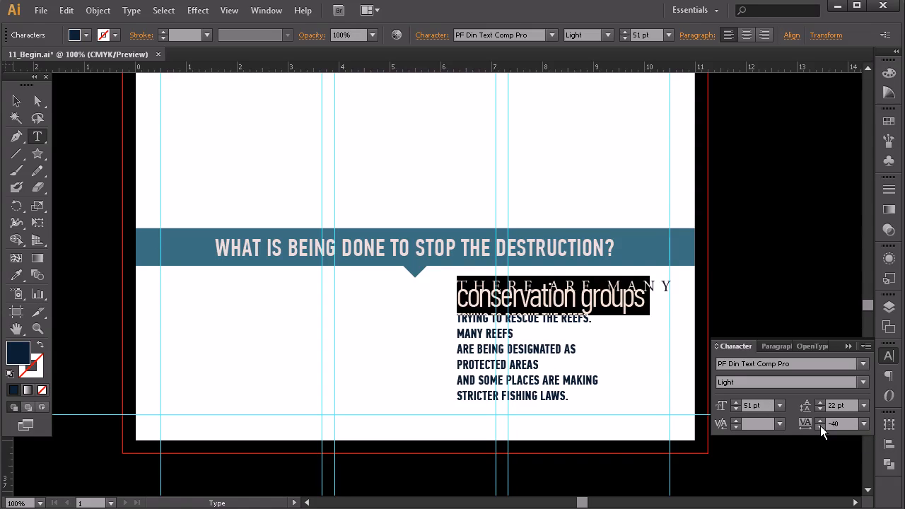
pyautogui.click(736, 404)
pyautogui.click(736, 404)
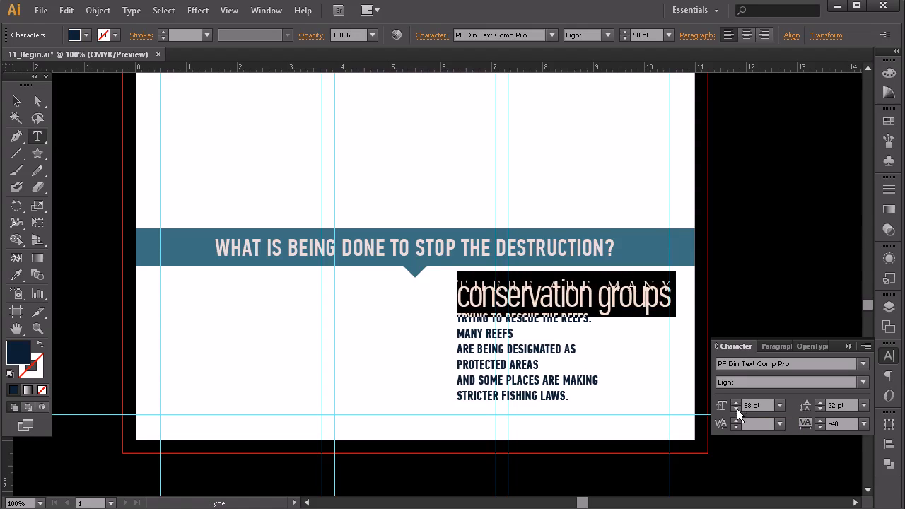
# Step: Set the leading of the conservation groups line to 44 pt
pyautogui.click(818, 401)
pyautogui.click(819, 401)
pyautogui.click(820, 400)
pyautogui.click(819, 401)
pyautogui.click(819, 401)
pyautogui.click(819, 401)
pyautogui.click(819, 401)
pyautogui.click(819, 401)
pyautogui.click(820, 400)
pyautogui.click(820, 401)
pyautogui.click(820, 401)
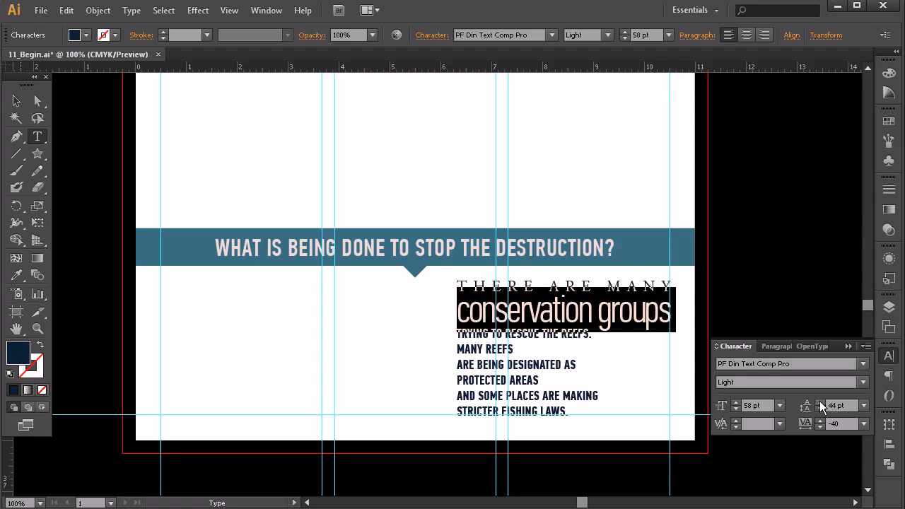
# Step: Copy the THERE ARE MANY styling onto the TRYING TO RESCUE THE REEFS line with the Eyedropper
pyautogui.doubleClick(539, 335)
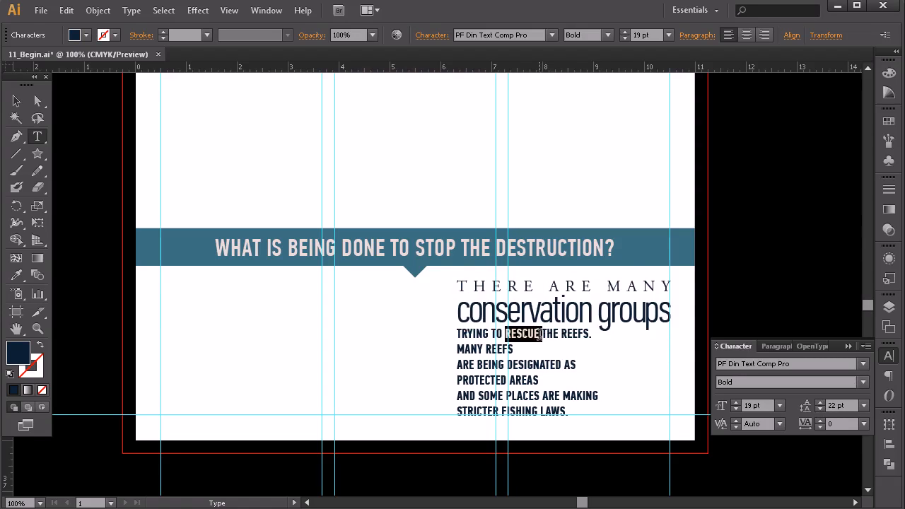
pyautogui.tripleClick(541, 334)
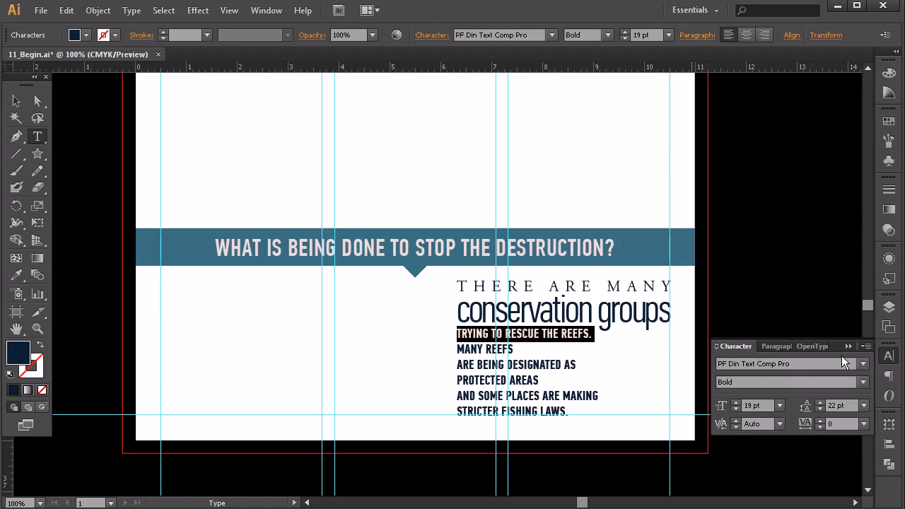
pyautogui.click(16, 275)
pyautogui.click(531, 314)
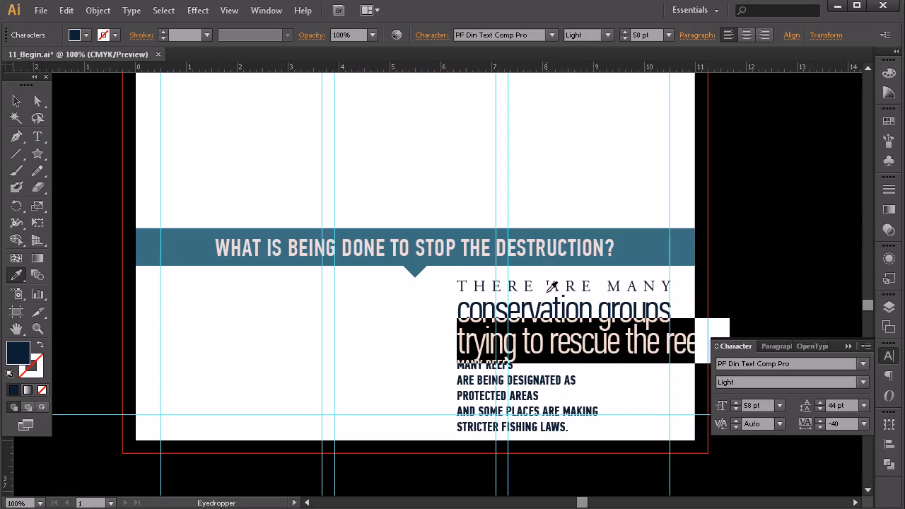
pyautogui.click(561, 284)
pyautogui.click(16, 101)
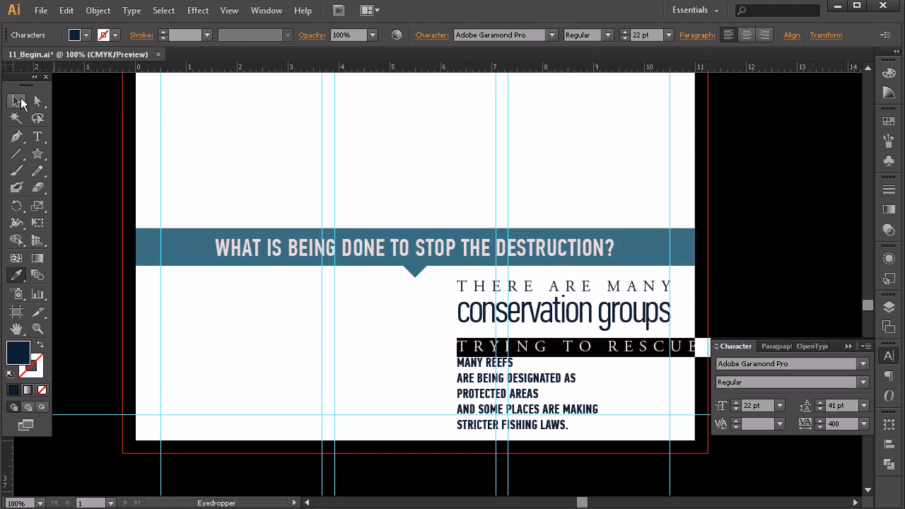
pyautogui.click(576, 404)
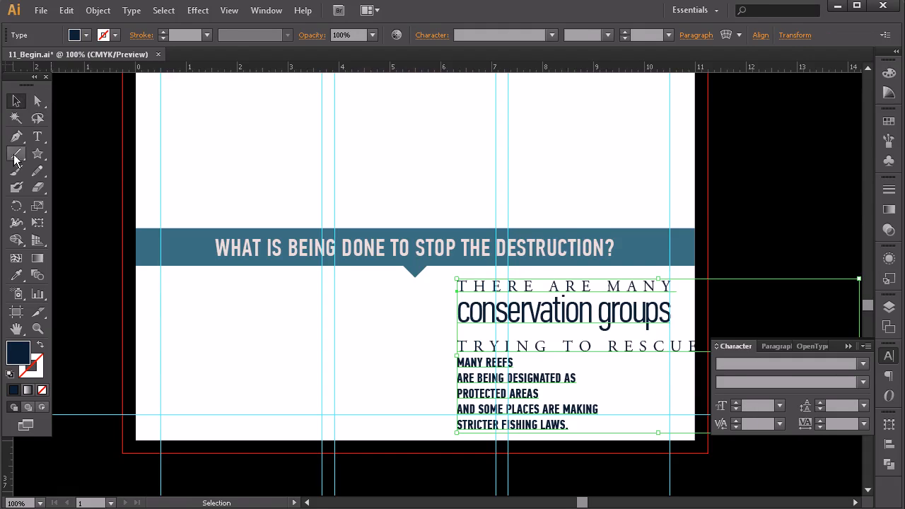
# Step: Reduce the TRYING TO RESCUE THE REEFS line to a font size of 12 pt
pyautogui.click(38, 136)
pyautogui.tripleClick(549, 347)
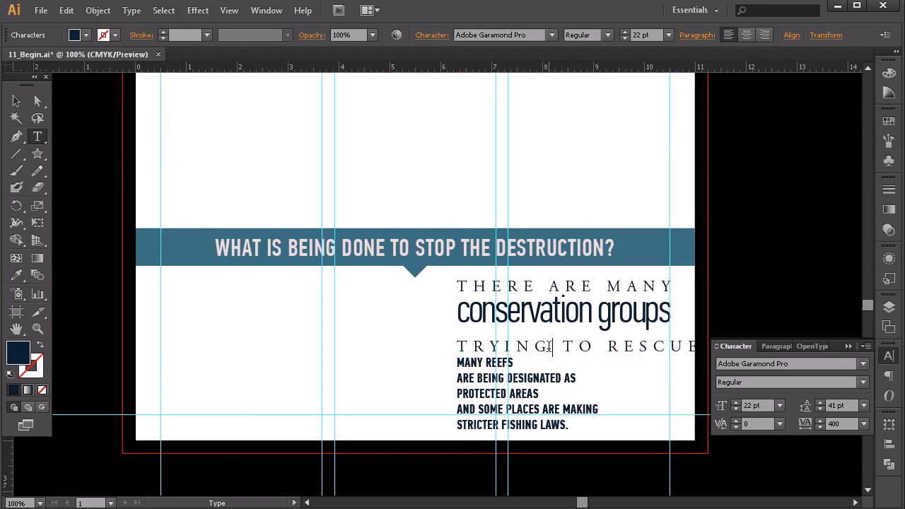
pyautogui.click(736, 410)
pyautogui.keyDown('shift'); pyautogui.click(735, 402); pyautogui.keyUp('shift')
pyautogui.click(735, 403)
pyautogui.click(735, 402)
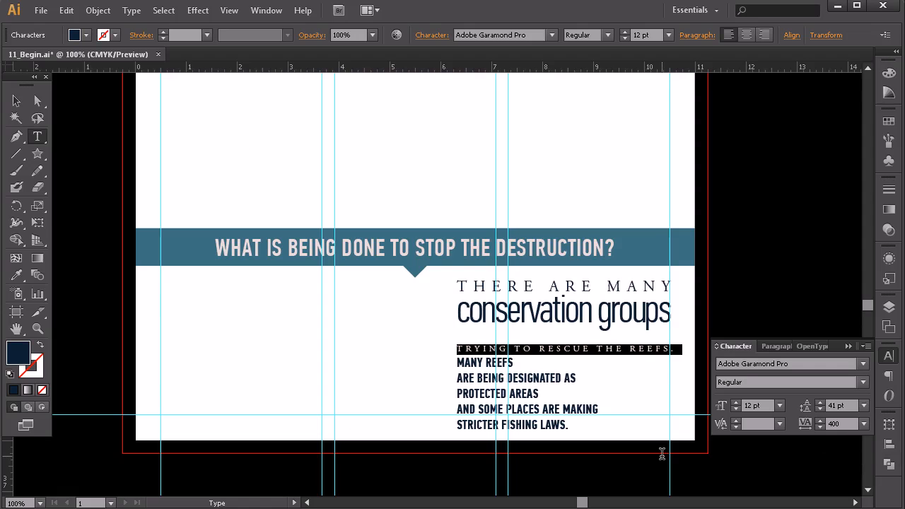
# Step: Set the leading of the TRYING TO RESCUE THE REEFS line to 27 pt
pyautogui.click(820, 408)
pyautogui.keyDown('shift'); pyautogui.click(820, 408); pyautogui.keyUp('shift')
pyautogui.keyDown('shift'); pyautogui.click(821, 409); pyautogui.keyUp('shift')
pyautogui.click(821, 402)
pyautogui.click(821, 402)
pyautogui.click(821, 402)
pyautogui.click(821, 402)
pyautogui.click(821, 402)
pyautogui.click(822, 401)
pyautogui.click(821, 402)
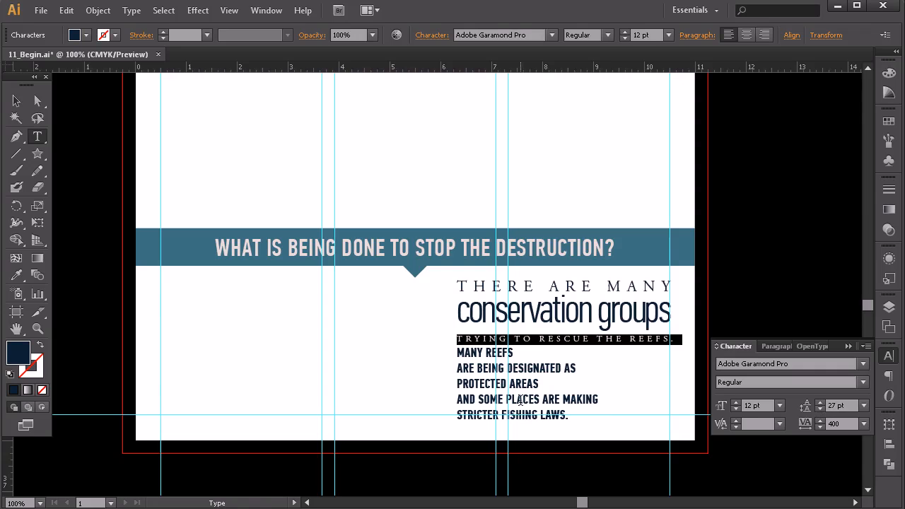
# Step: Copy the conservation groups styling onto the MANY REEFS line with the Eyedropper
pyautogui.click(472, 357)
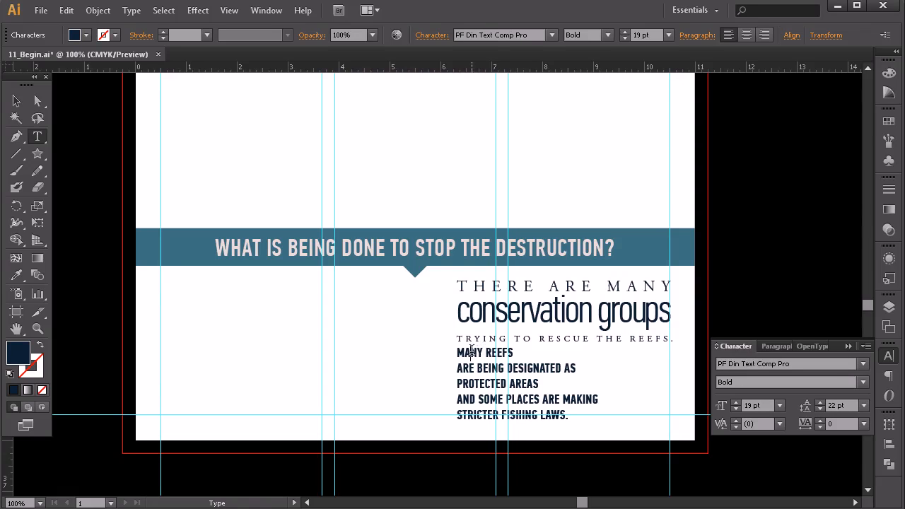
pyautogui.tripleClick(472, 351)
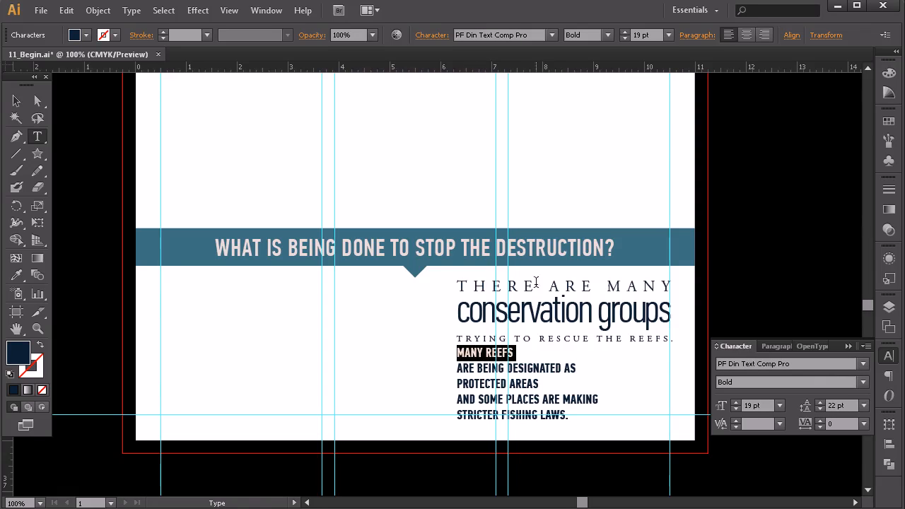
pyautogui.click(16, 275)
pyautogui.click(486, 285)
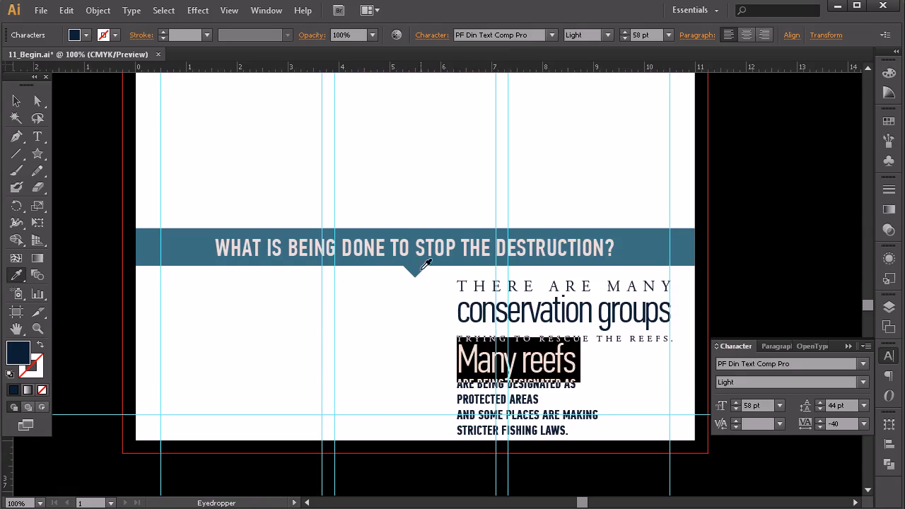
# Step: Copy the THERE ARE MANY styling onto the MANY REEFS line with the Eyedropper and set its font size to 31.5 pt
pyautogui.click(485, 280)
pyautogui.click(37, 135)
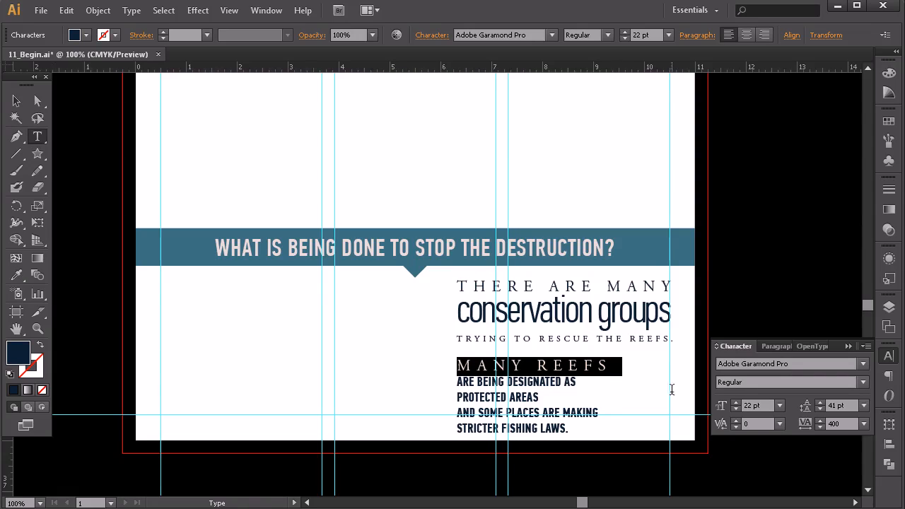
pyautogui.click(735, 401)
pyautogui.click(736, 402)
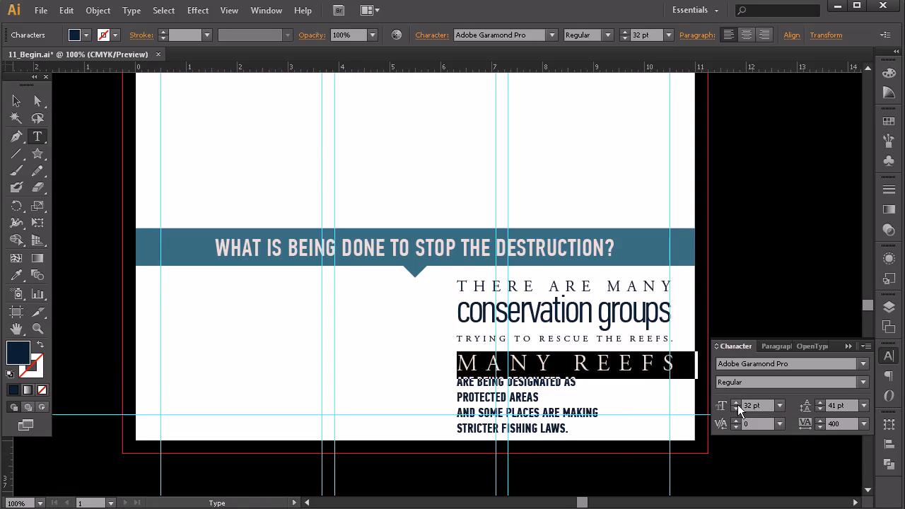
pyautogui.click(737, 408)
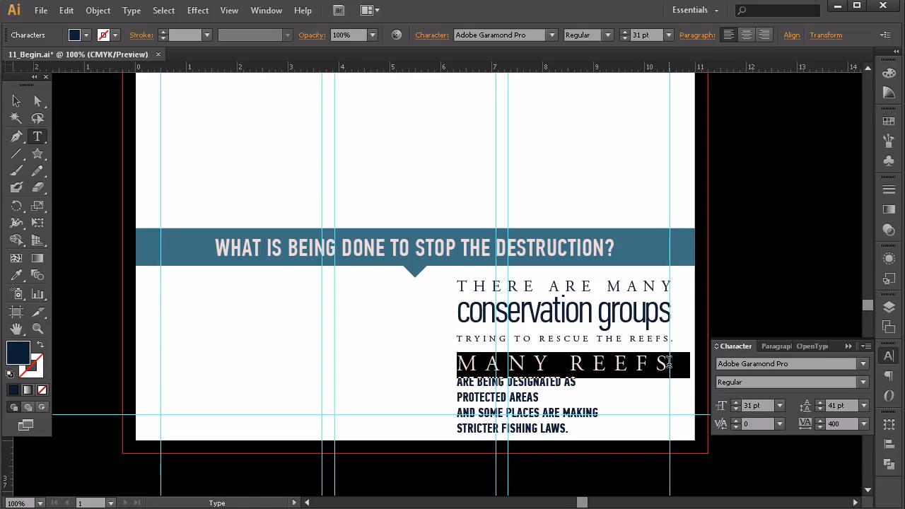
pyautogui.click(748, 405)
pyautogui.write('.5')
pyautogui.press('Return')
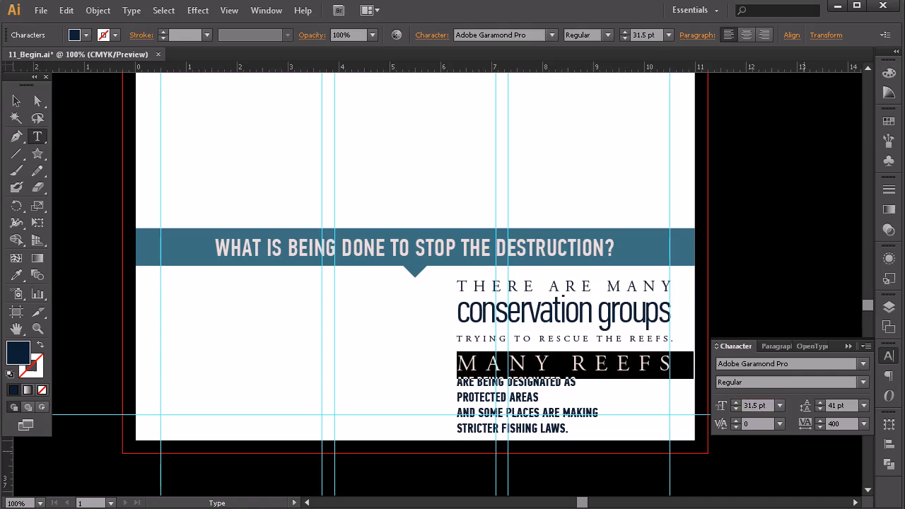
# Step: Copy the TRYING TO RESCUE THE REEFS styling onto the ARE BEING DESIGNATED AS line with the Eyedropper
pyautogui.click(549, 386)
pyautogui.tripleClick(529, 386)
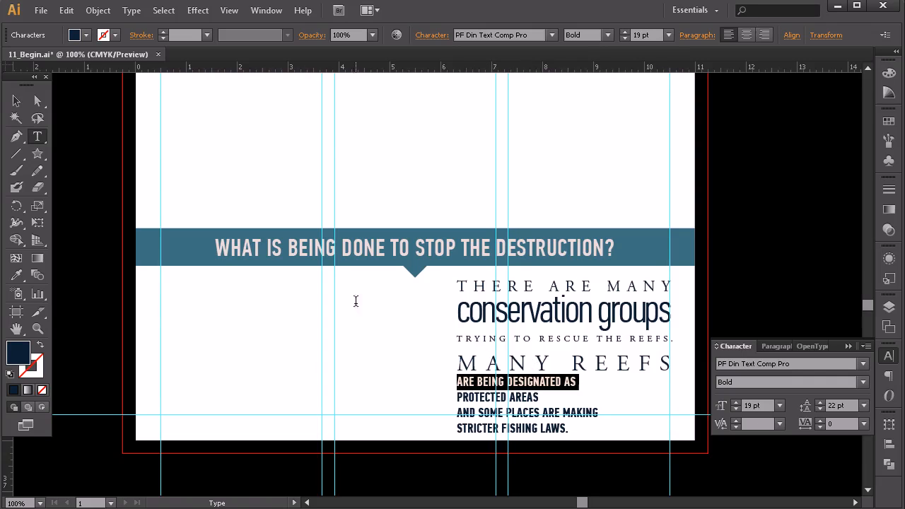
pyautogui.click(17, 275)
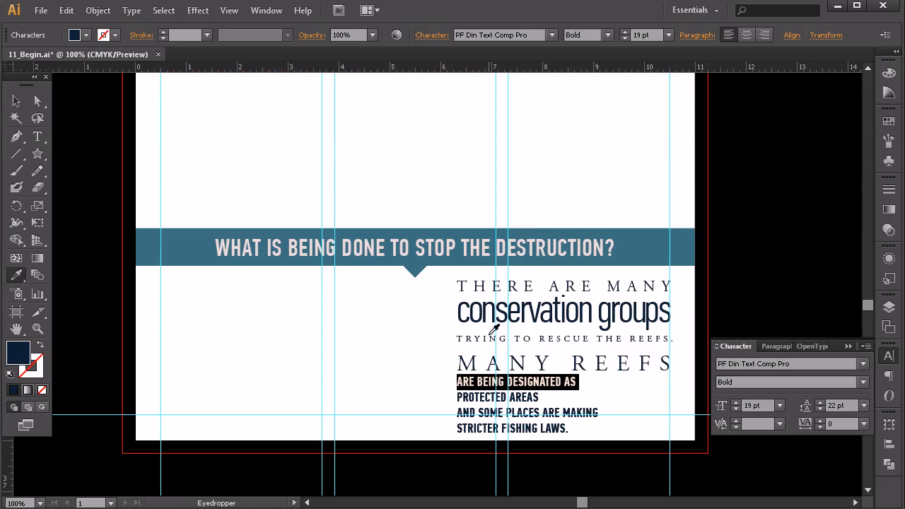
pyautogui.click(477, 337)
pyautogui.click(13, 102)
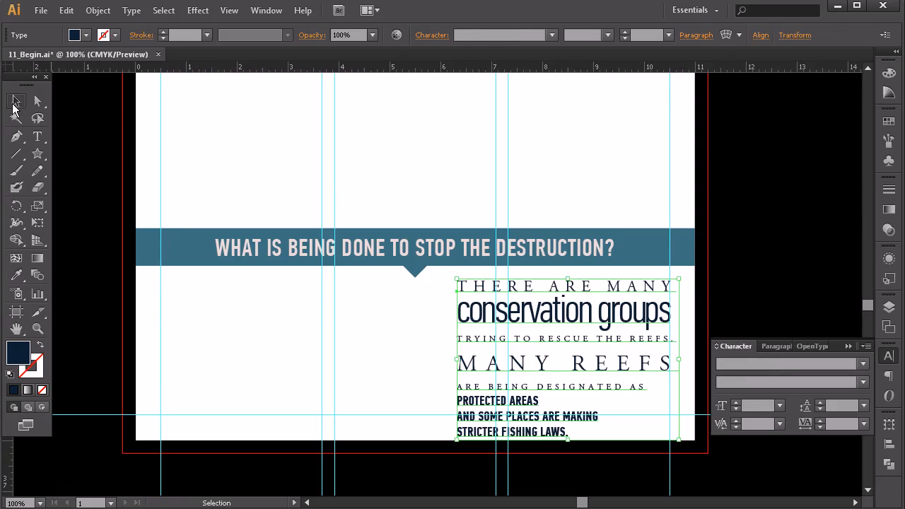
# Step: Set the font size of the ARE BEING DESIGNATED AS line to 13.75 pt
pyautogui.click(37, 136)
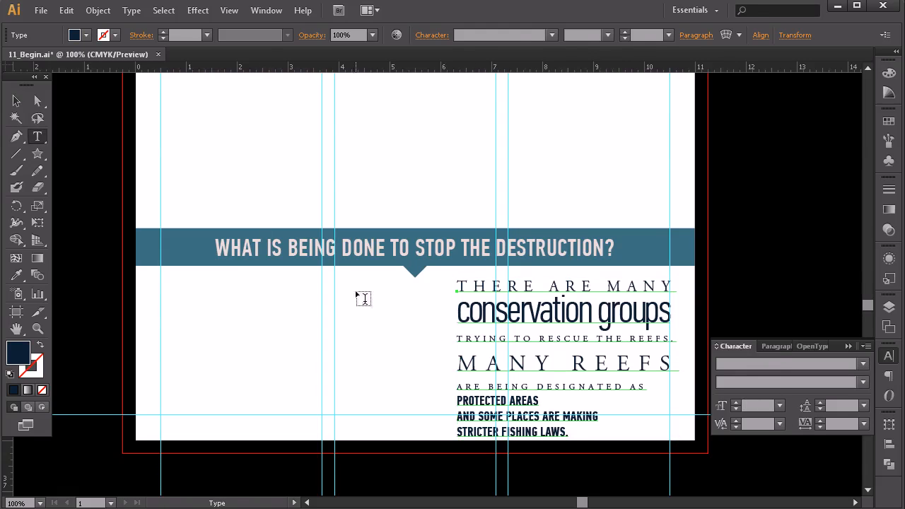
pyautogui.tripleClick(605, 385)
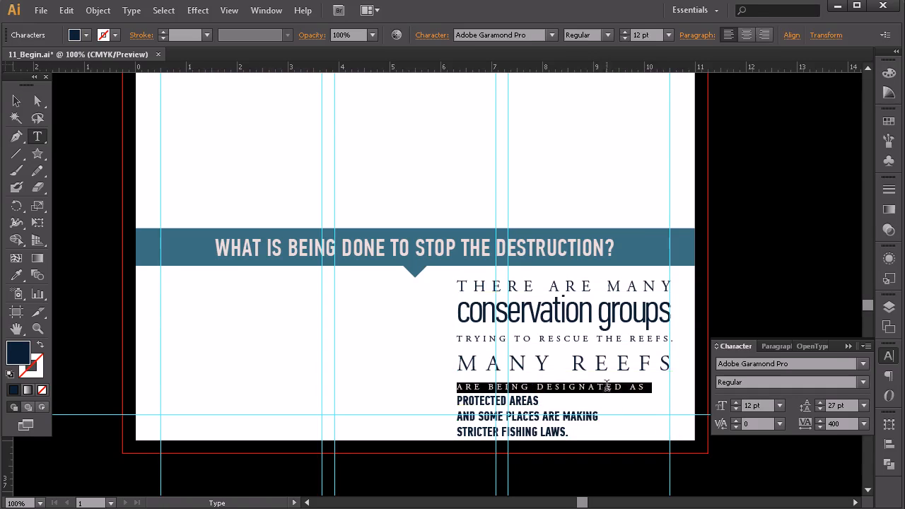
pyautogui.click(736, 402)
pyautogui.click(735, 408)
pyautogui.click(756, 410)
pyautogui.write('.5')
pyautogui.press('Return')
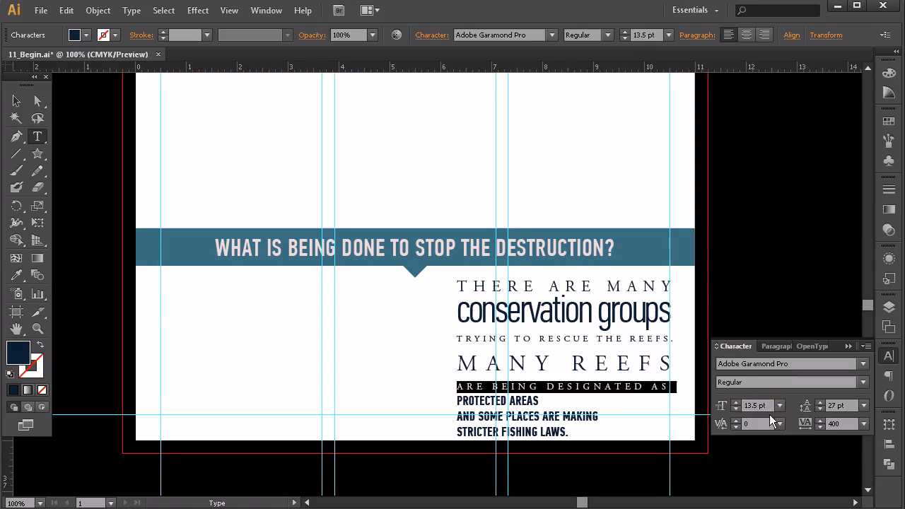
pyautogui.click(755, 405)
pyautogui.write('7')
pyautogui.press('Return')
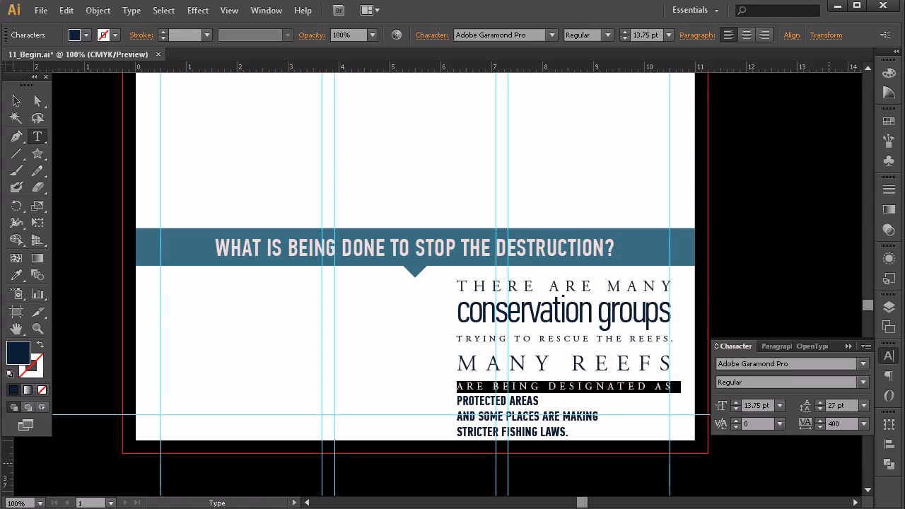
# Step: Set the PROTECTED AREAS line to the Regular style at 55 pt with a tracking of -2
pyautogui.tripleClick(501, 401)
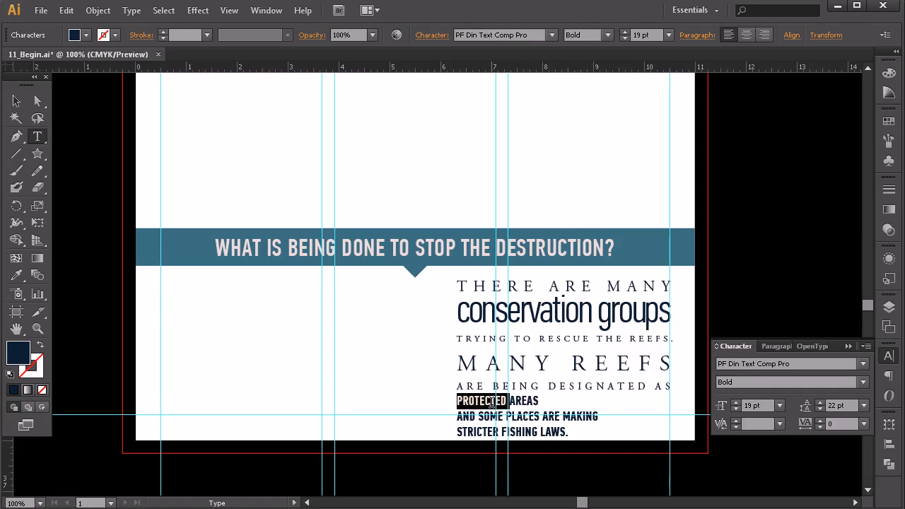
pyautogui.keyDown('shift'); pyautogui.click(734, 402); pyautogui.keyUp('shift')
pyautogui.keyDown('shift'); pyautogui.click(734, 402); pyautogui.keyUp('shift')
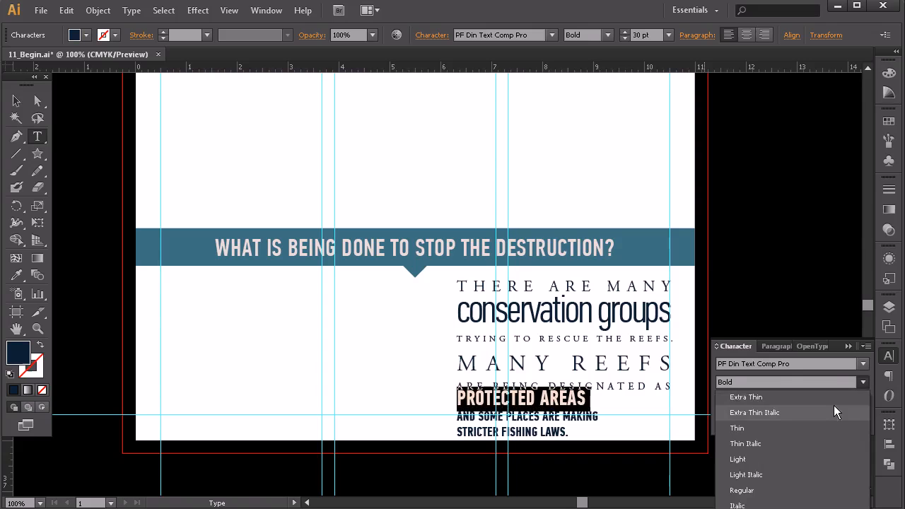
pyautogui.click(749, 490)
pyautogui.click(737, 402)
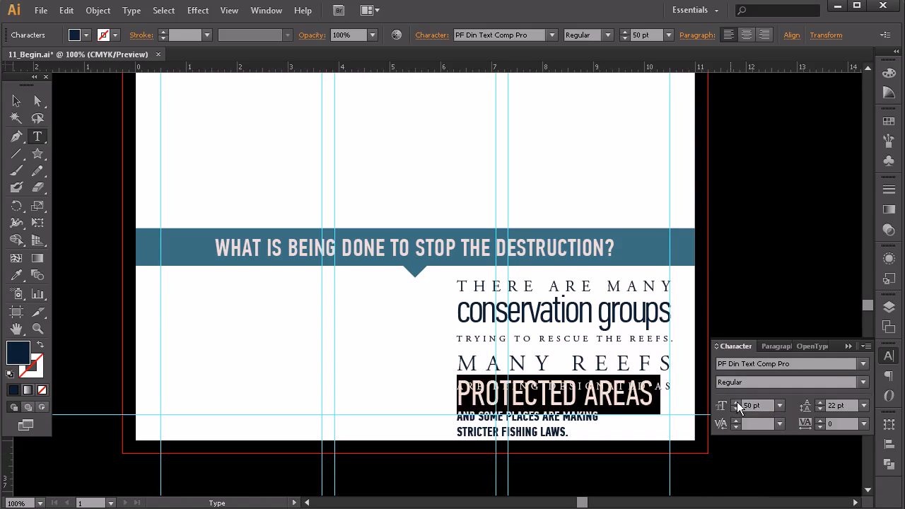
pyautogui.click(737, 401)
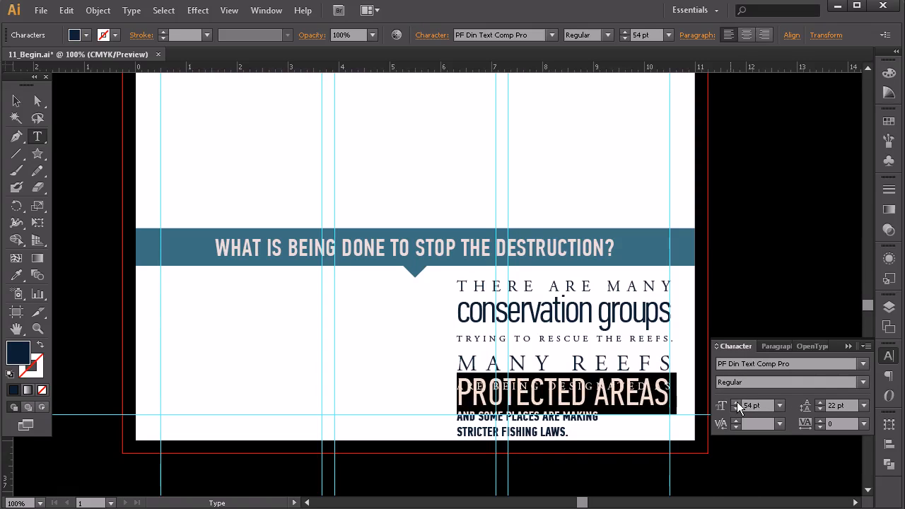
pyautogui.click(737, 401)
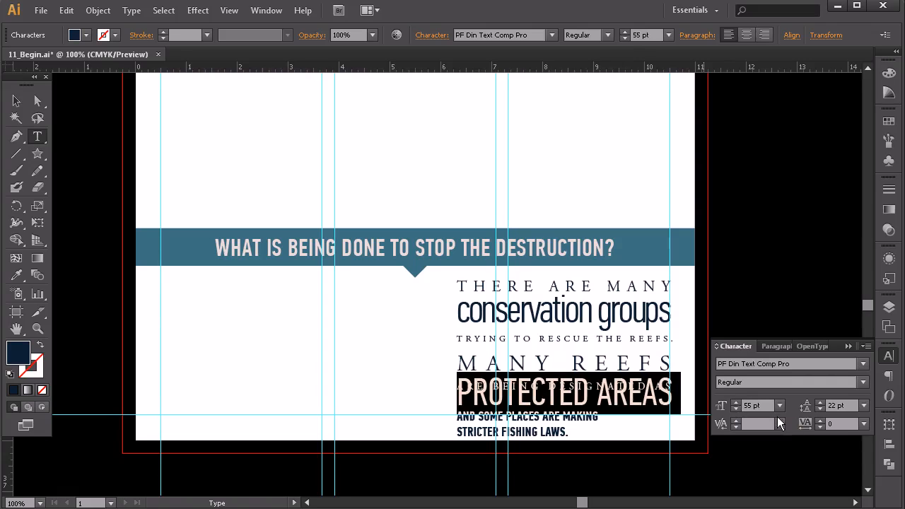
pyautogui.click(820, 427)
pyautogui.click(819, 427)
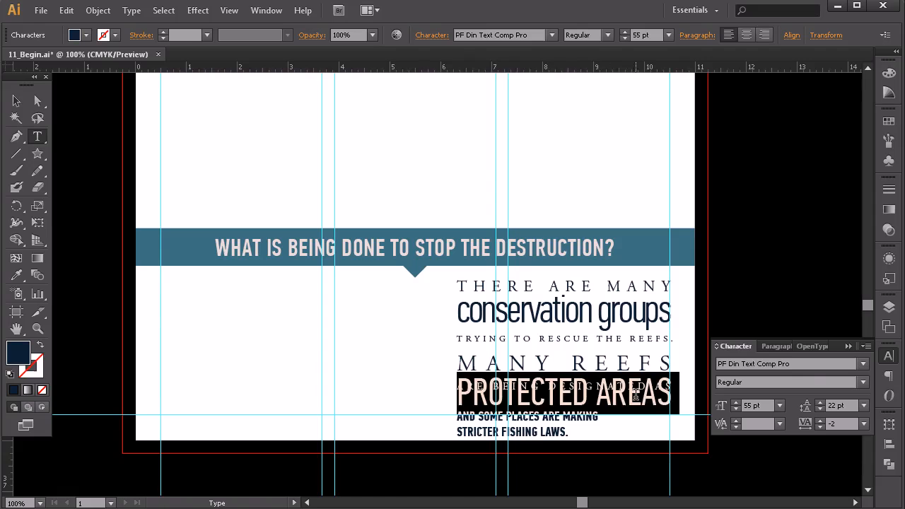
# Step: Change the PROTECTED AREAS line to the Thin style at 57 pt with a leading of 50 pt
pyautogui.click(862, 381)
pyautogui.click(797, 460)
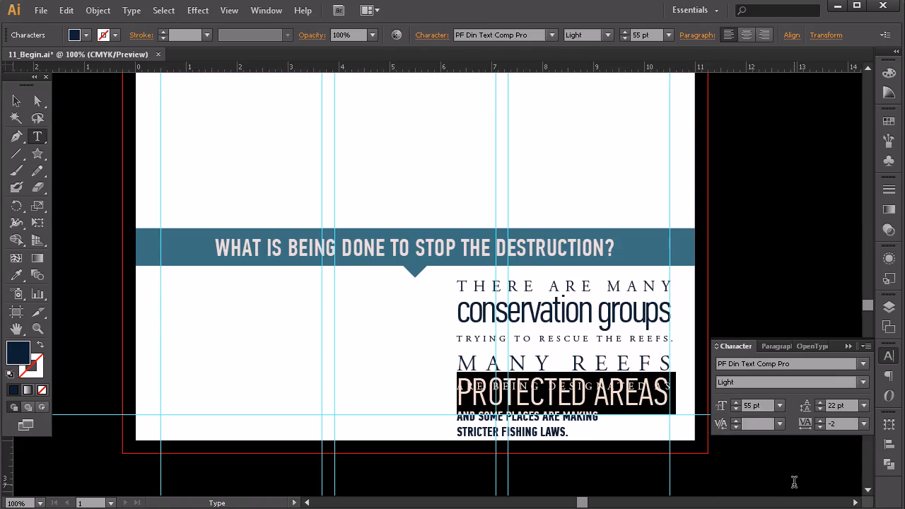
pyautogui.click(861, 382)
pyautogui.click(767, 427)
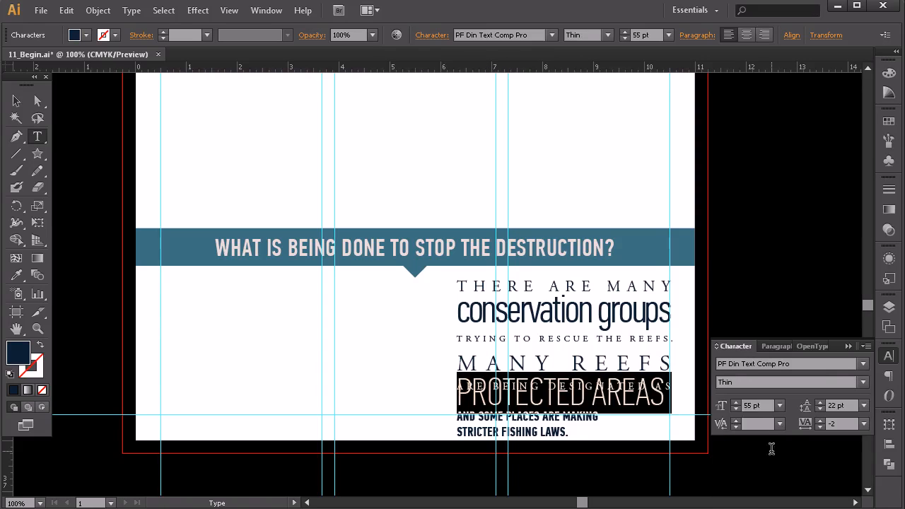
pyautogui.click(735, 403)
pyautogui.click(735, 402)
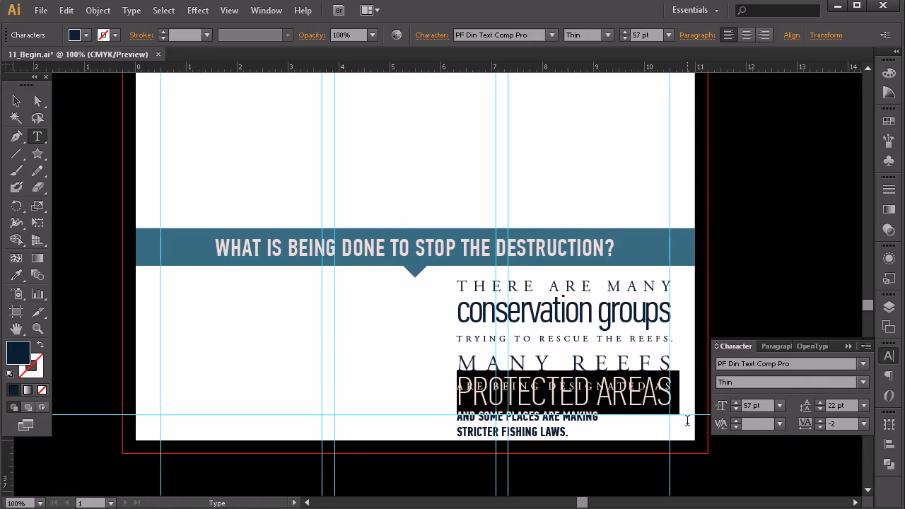
pyautogui.click(818, 402)
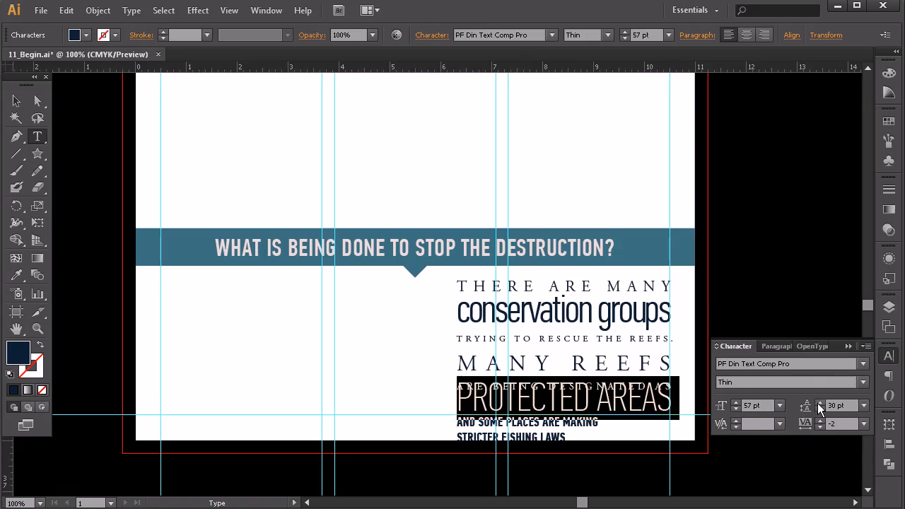
pyautogui.click(818, 402)
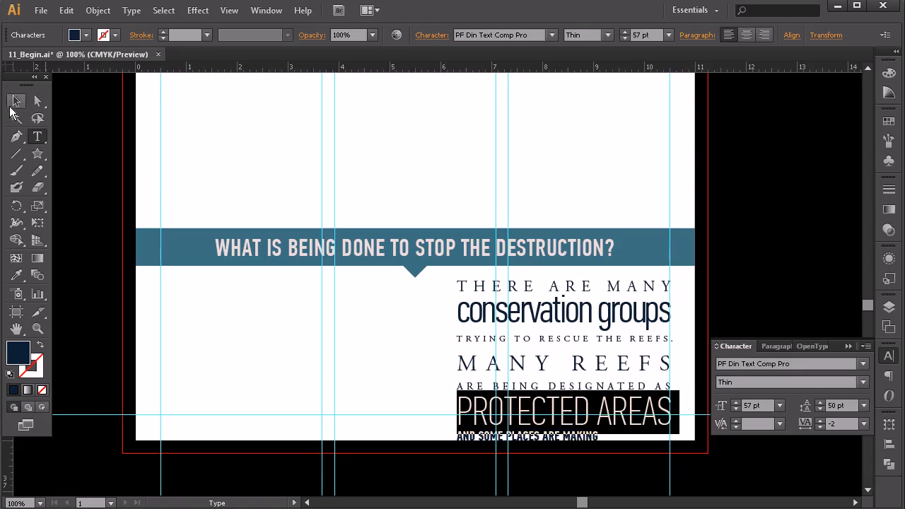
# Step: Slightly tighten the leading of the conservation groups line
pyautogui.doubleClick(569, 318)
pyautogui.moveTo(600, 307); pyautogui.dragTo(676, 342)
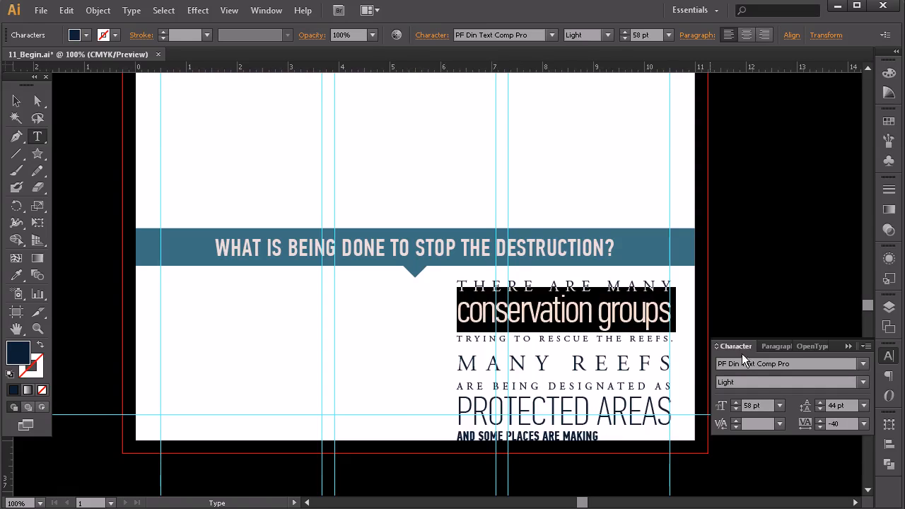
pyautogui.click(820, 403)
pyautogui.click(820, 404)
pyautogui.click(820, 402)
pyautogui.click(820, 402)
pyautogui.click(820, 411)
pyautogui.click(820, 411)
pyautogui.click(820, 411)
pyautogui.click(820, 412)
pyautogui.click(820, 411)
pyautogui.click(820, 412)
# Step: Set the leading of the TRYING TO RESCUE THE REEFS line to 26 pt
pyautogui.doubleClick(540, 336)
pyautogui.tripleClick(541, 336)
pyautogui.click(820, 410)
# Step: Reduce the leading of the MANY REEFS line so it sits closer to the line above
pyautogui.tripleClick(620, 354)
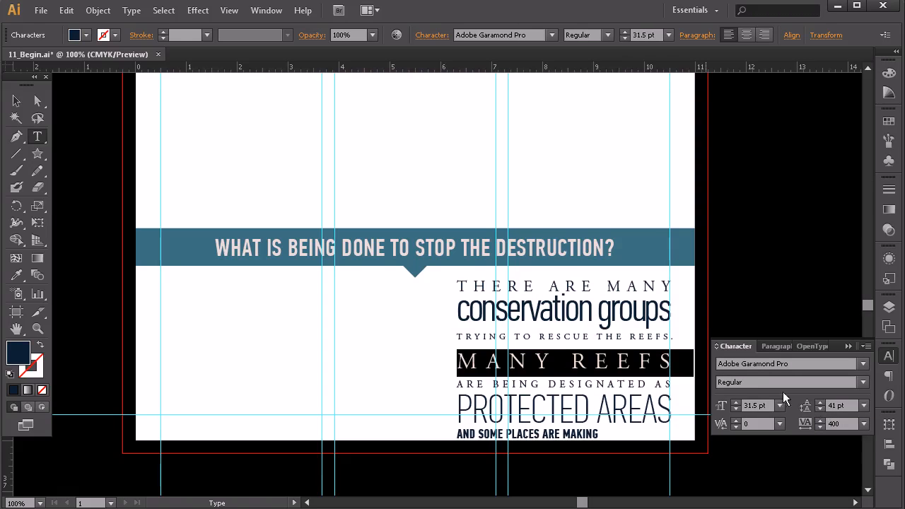
pyautogui.click(820, 410)
pyautogui.click(820, 410)
pyautogui.click(820, 410)
pyautogui.click(820, 410)
pyautogui.click(820, 410)
pyautogui.click(820, 410)
pyautogui.click(820, 410)
pyautogui.click(820, 410)
# Step: Set the leading of the ARE BEING DESIGNATED AS line to 20 pt
pyautogui.tripleClick(523, 378)
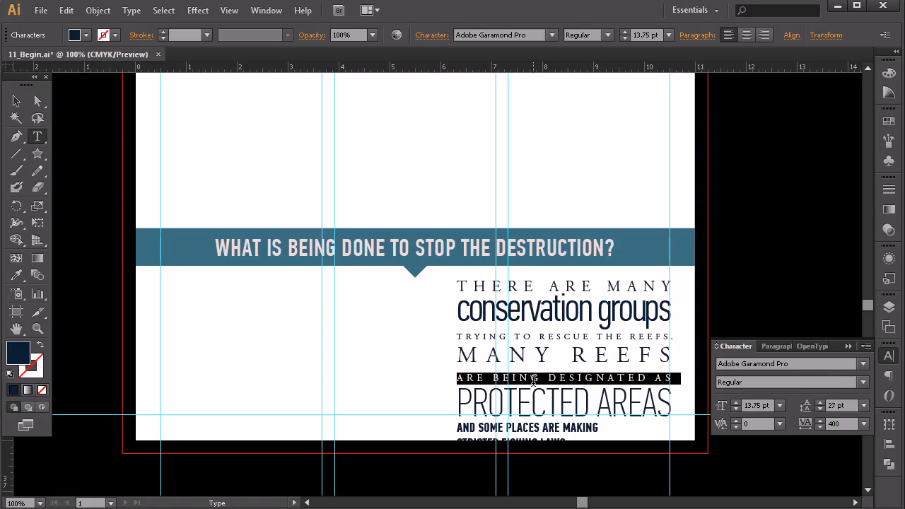
pyautogui.click(820, 409)
pyautogui.click(821, 409)
pyautogui.click(820, 409)
pyautogui.click(820, 408)
pyautogui.click(820, 408)
pyautogui.click(820, 408)
pyautogui.click(820, 409)
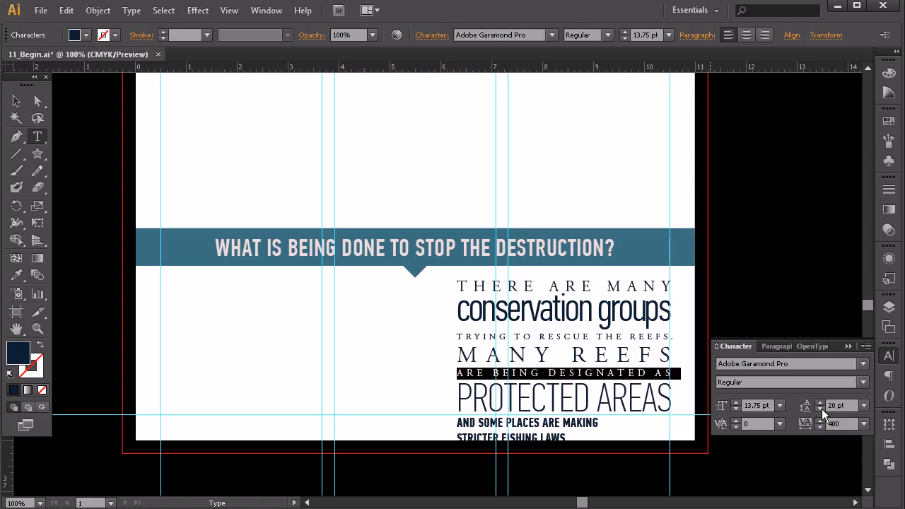
# Step: Copy the TRYING TO RESCUE THE REEFS styling onto the AND SOME PLACES ARE MAKING line and set its tracking to 391
pyautogui.tripleClick(591, 386)
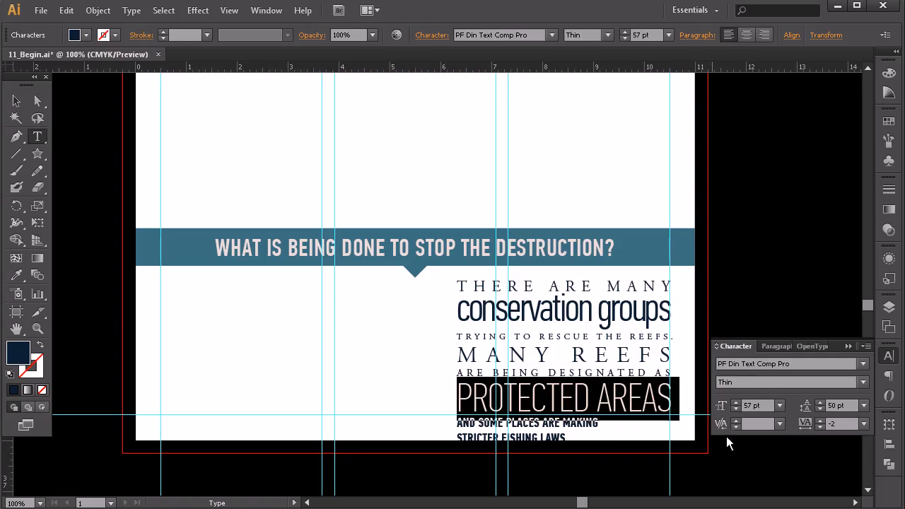
pyautogui.tripleClick(582, 422)
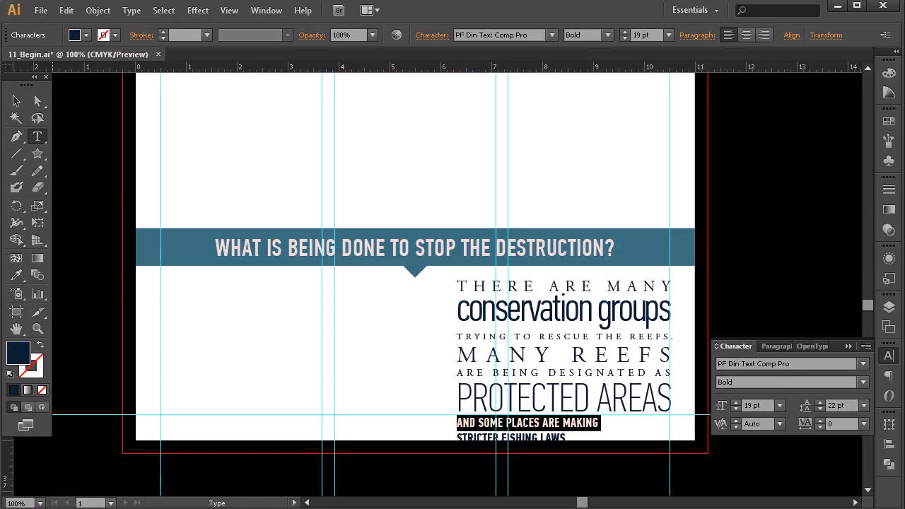
pyautogui.click(10, 275)
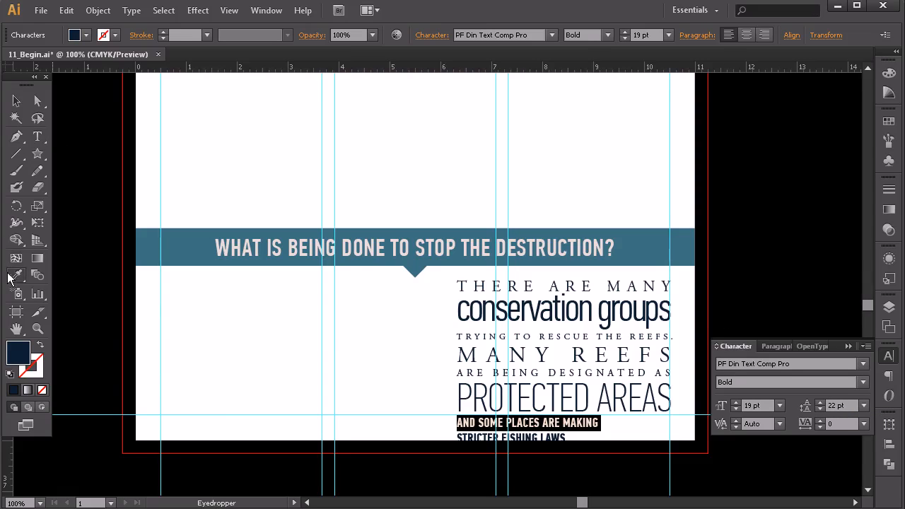
pyautogui.click(491, 335)
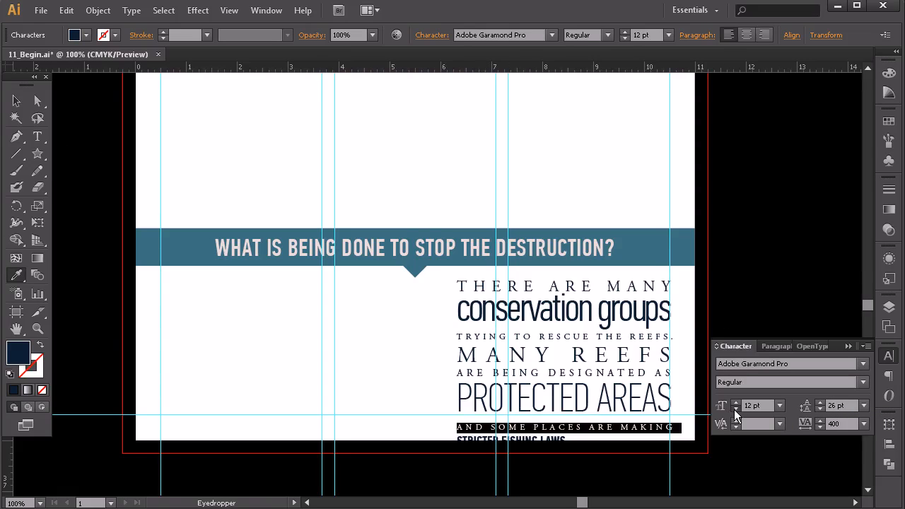
pyautogui.click(818, 427)
pyautogui.click(818, 427)
pyautogui.click(818, 426)
pyautogui.click(818, 427)
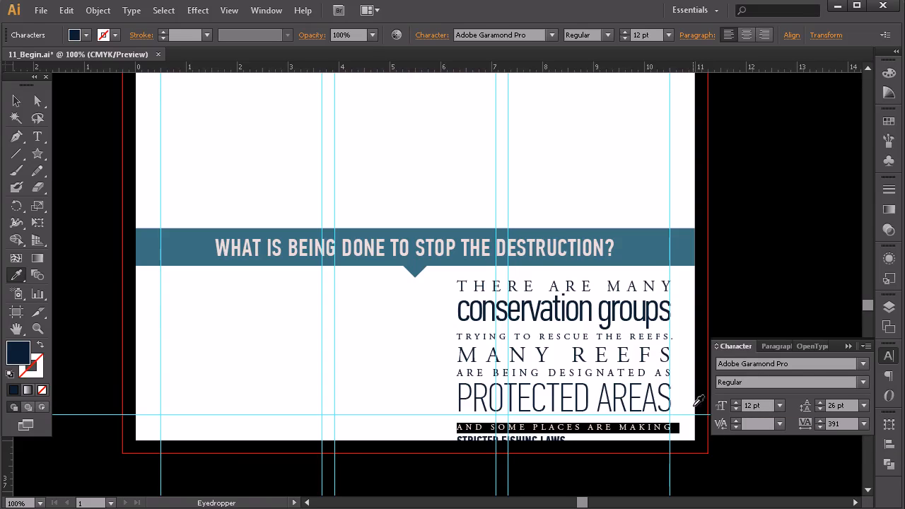
# Step: Nudge the WHAT IS BEING DONE TO STOP THE DESTRUCTION? banner group upward, away from the conservation text block
pyautogui.click(16, 102)
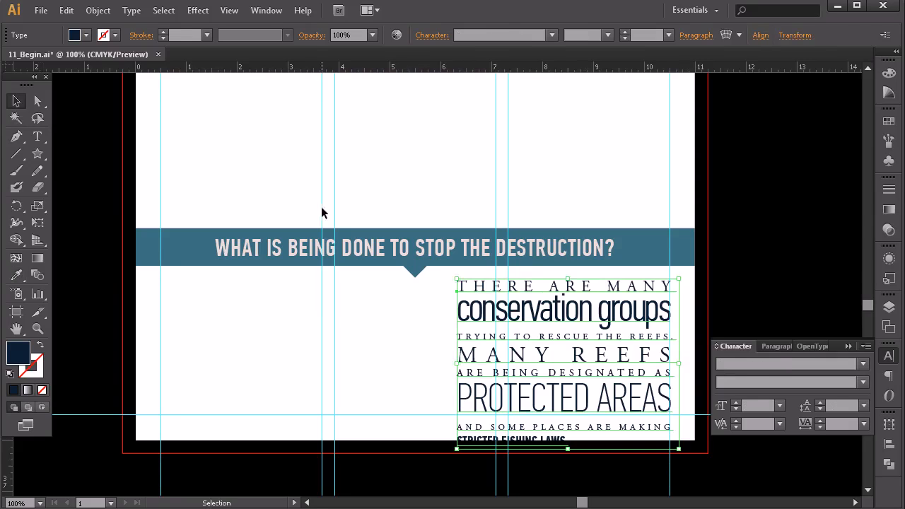
pyautogui.click(393, 251)
pyautogui.hotkey('shift', 'Up')
pyautogui.hotkey('shift', 'Up')
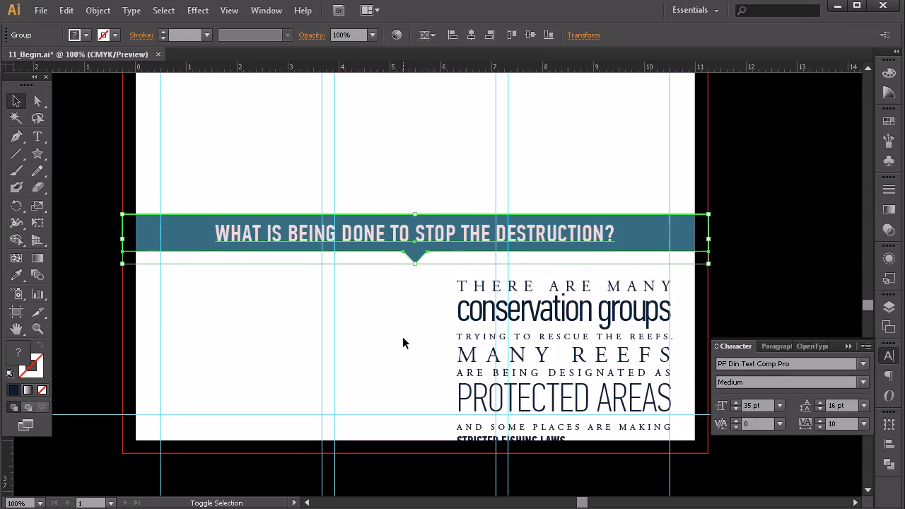
pyautogui.click(465, 353)
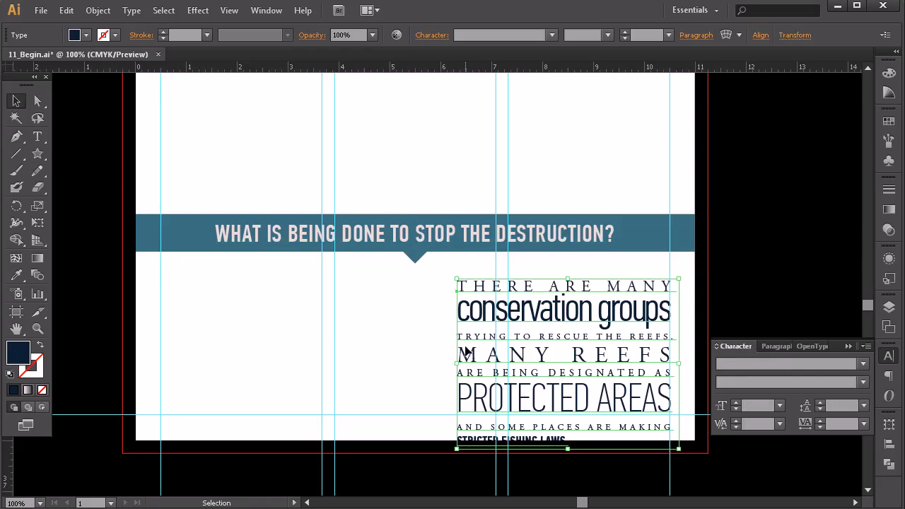
pyautogui.click(407, 242)
pyautogui.hotkey('shift', 'Up')
pyautogui.hotkey('shift', 'Up')
pyautogui.hotkey('shift', 'Up')
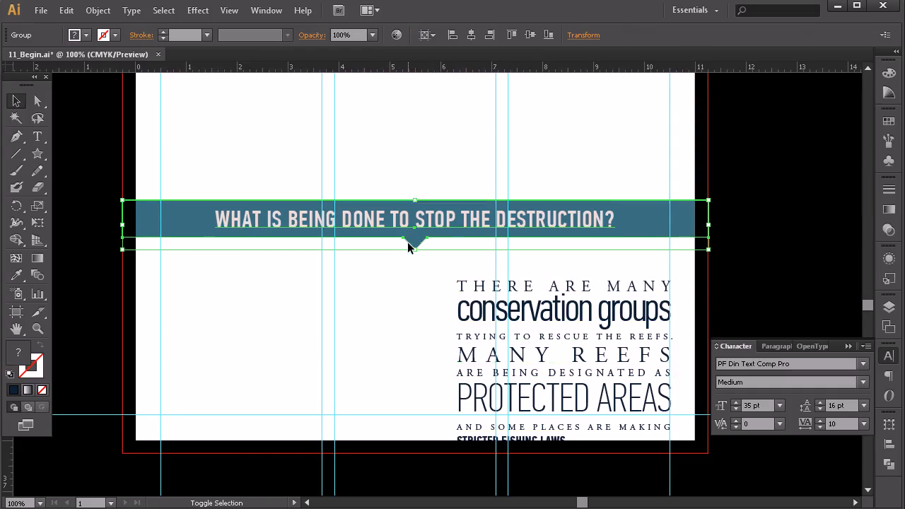
# Step: Nudge the conservation text block upward until its last line sits above the horizontal bottom margin guide
pyautogui.click(471, 283)
pyautogui.hotkey('shift', 'Up')
pyautogui.hotkey('shift', 'Up')
pyautogui.hotkey('shift', 'Up')
pyautogui.hotkey('shift', 'Up')
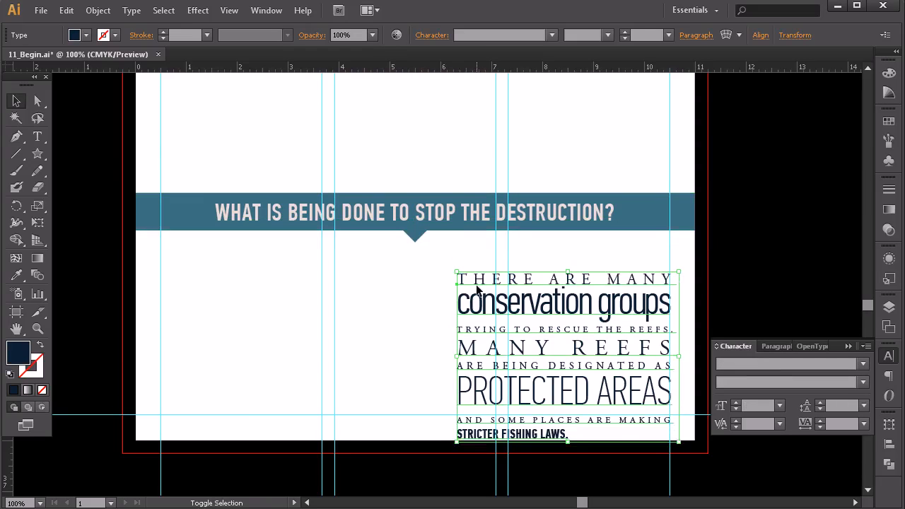
pyautogui.press('Up')
pyautogui.press('Up')
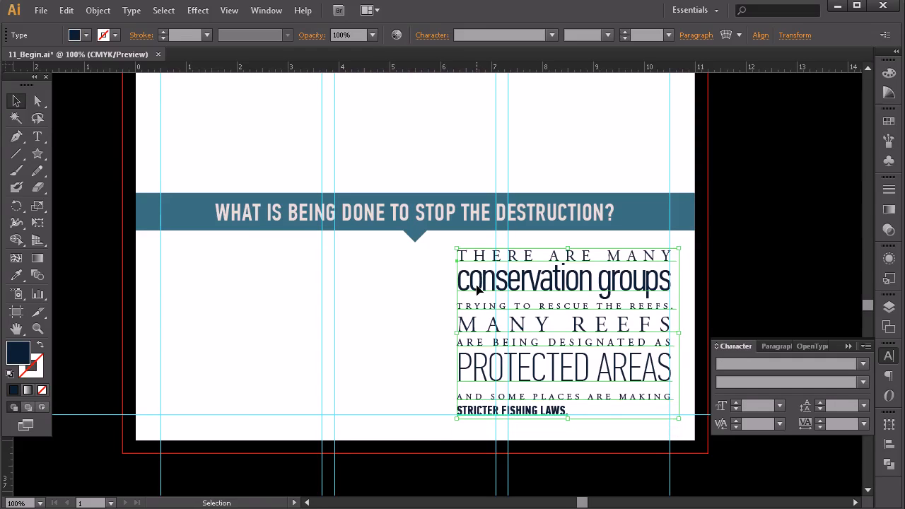
pyautogui.press('Up')
pyautogui.press('Up')
pyautogui.press('Up')
pyautogui.press('Up')
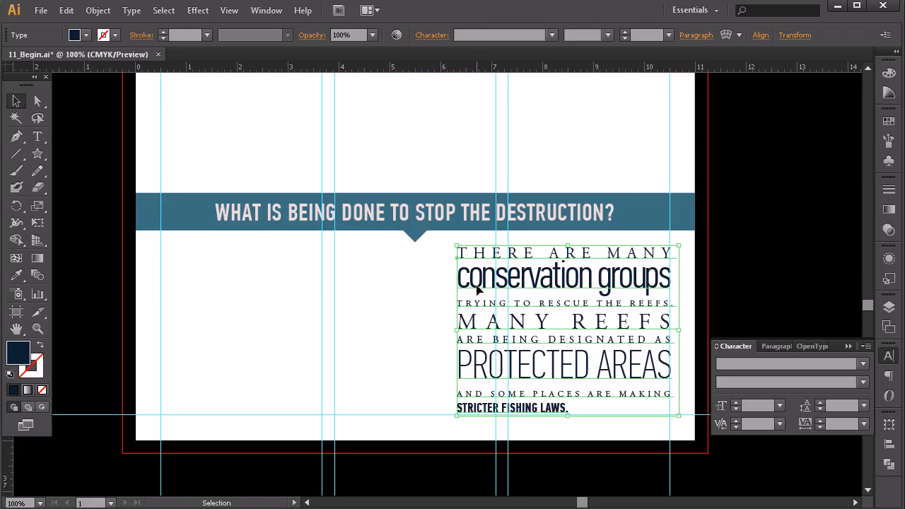
# Step: Nudge the WHAT IS BEING DONE banner group up one large increment and the conservation text block up slightly beneath it
pyautogui.moveTo(448, 162); pyautogui.dragTo(387, 254)
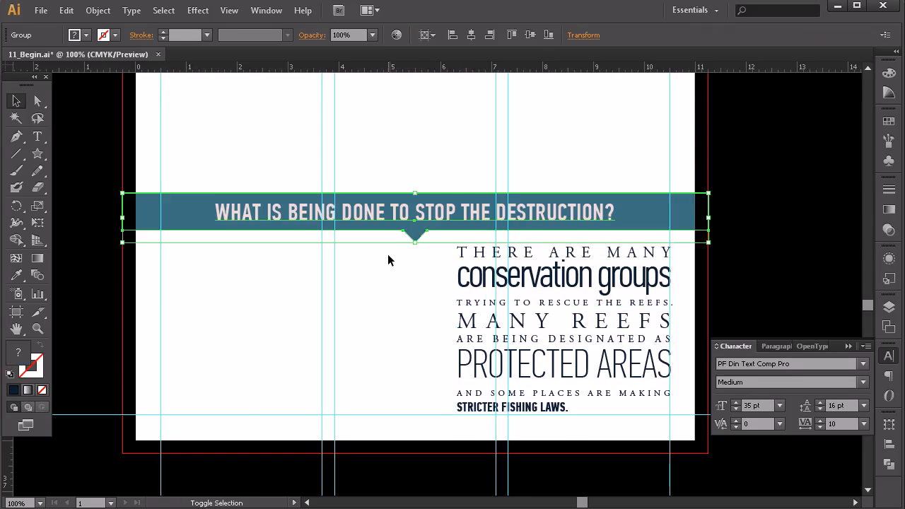
pyautogui.hotkey('shift', 'Up')
pyautogui.click(471, 299)
pyautogui.press('Up')
pyautogui.press('Up')
pyautogui.press('Up')
pyautogui.press('Up')
# Step: Set the STRICTER FISHING LAWS. line to the Regular weight at 41 pt so it spans the text column
pyautogui.click(38, 135)
pyautogui.tripleClick(523, 403)
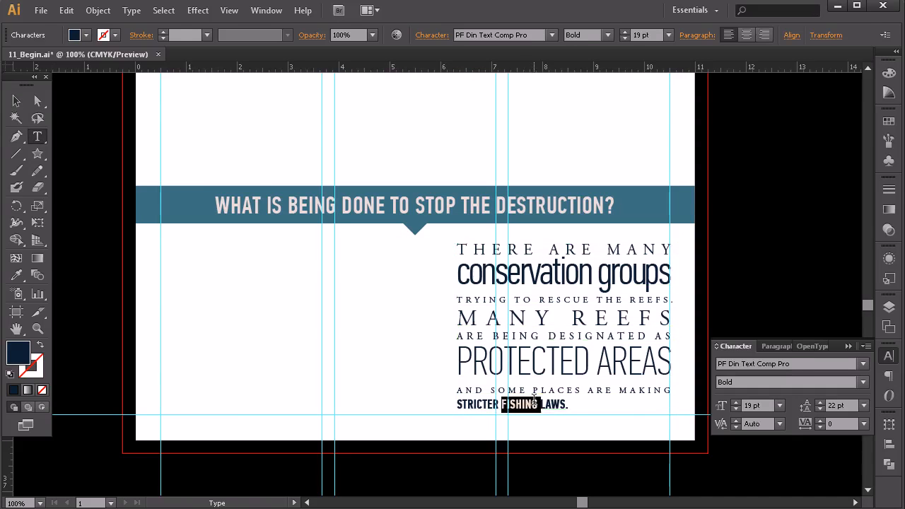
pyautogui.click(735, 403)
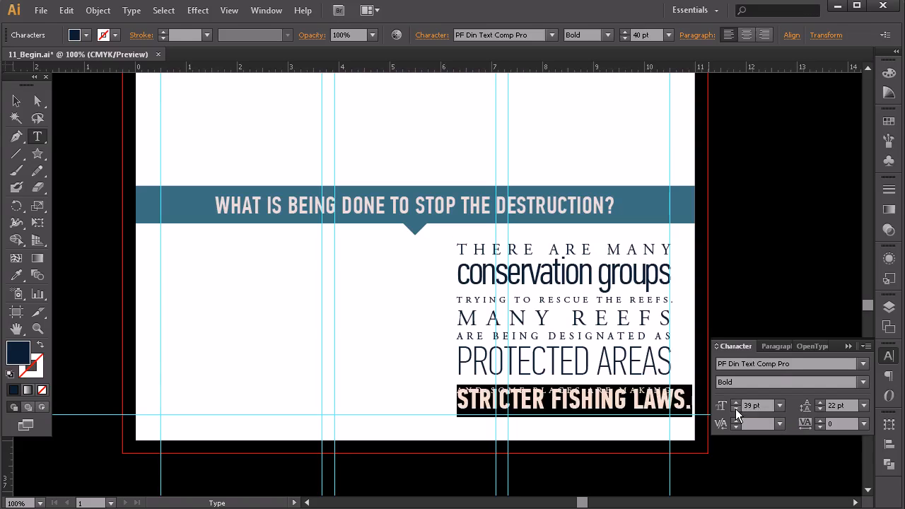
pyautogui.click(736, 409)
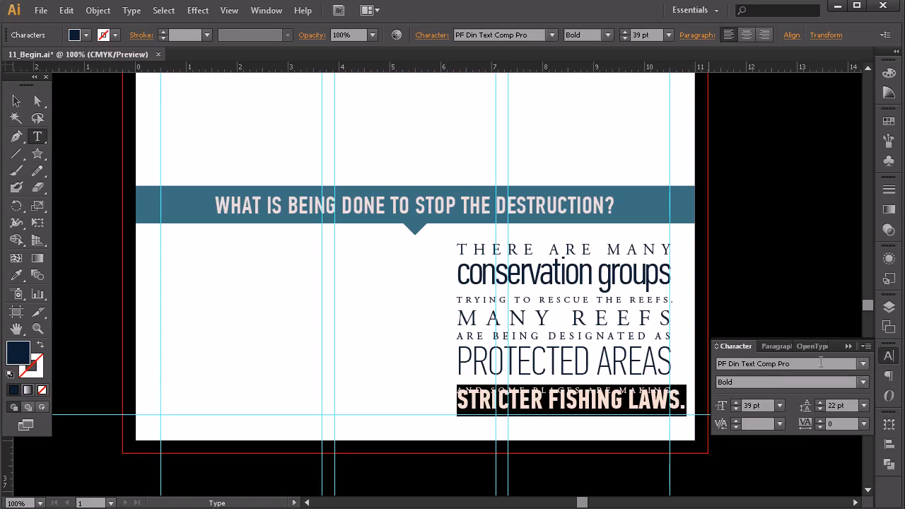
pyautogui.click(861, 383)
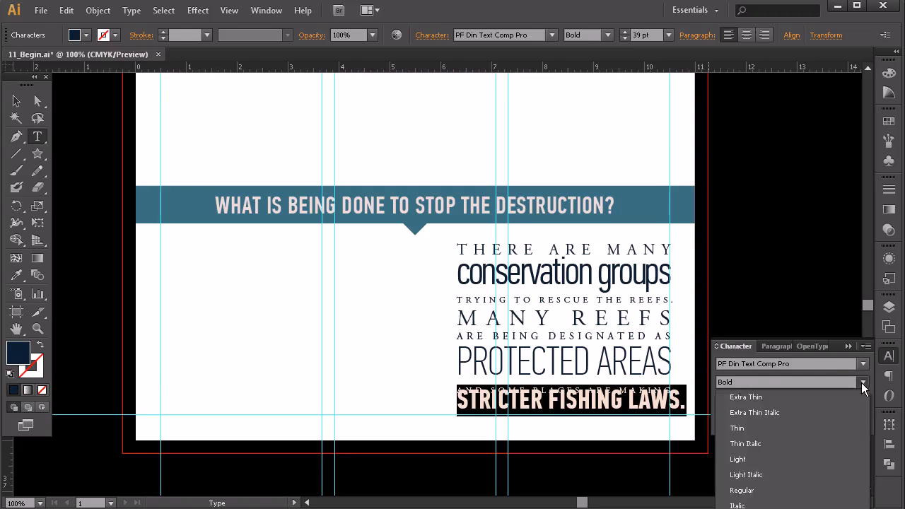
pyautogui.click(754, 493)
pyautogui.click(735, 403)
pyautogui.click(735, 402)
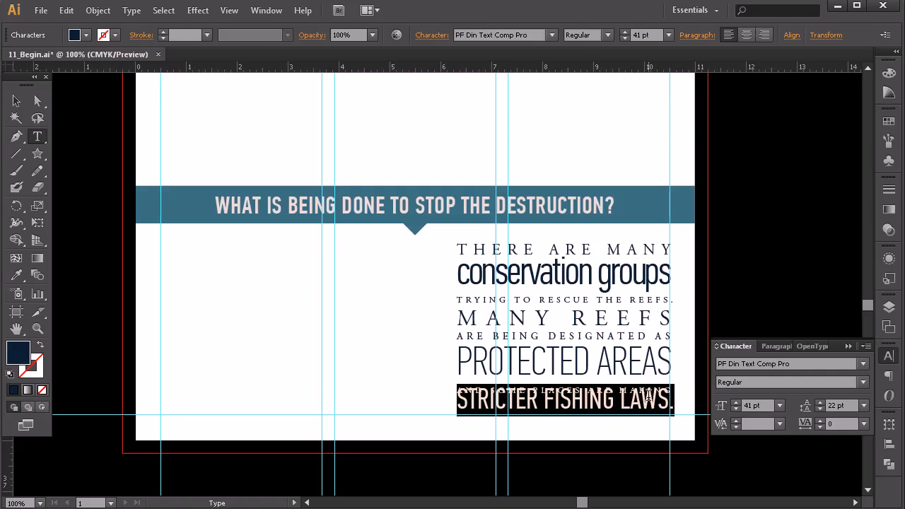
# Step: Increase the leading of the STRICTER FISHING LAWS. line to 38 pt
pyautogui.click(820, 402)
pyautogui.click(820, 402)
pyautogui.click(820, 403)
pyautogui.click(820, 402)
pyautogui.click(820, 402)
pyautogui.click(820, 403)
pyautogui.click(821, 402)
pyautogui.click(820, 402)
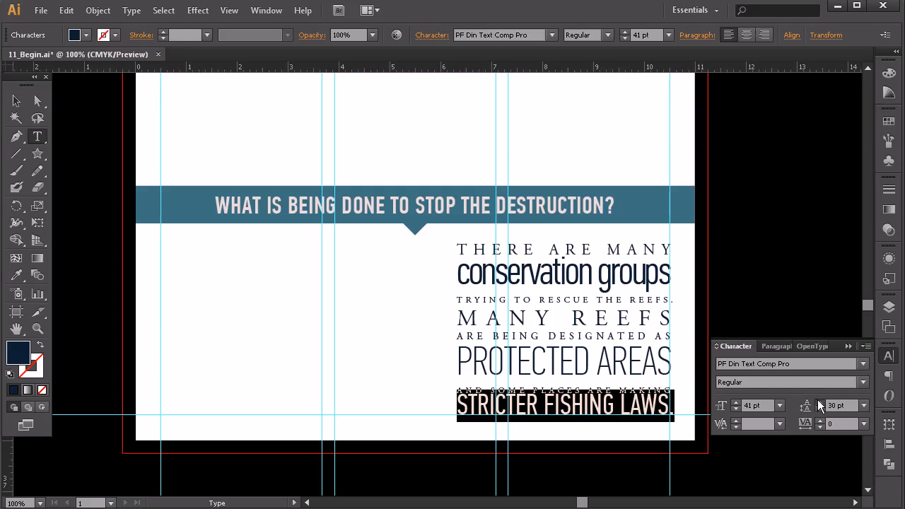
pyautogui.keyDown('shift'); pyautogui.click(819, 401); pyautogui.keyUp('shift')
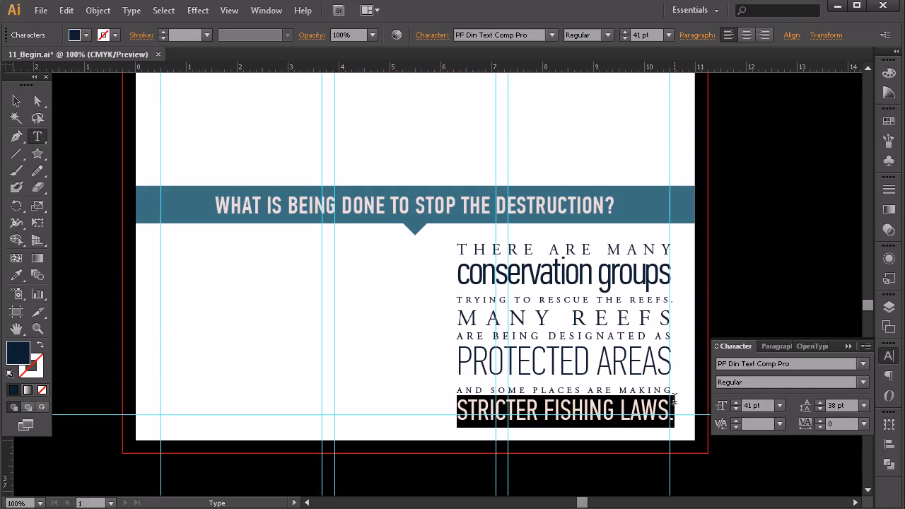
# Step: Reduce the leading of the AND SOME PLACES ARE MAKING line to 18 pt and deselect the text
pyautogui.tripleClick(643, 390)
pyautogui.click(821, 409)
pyautogui.click(821, 409)
pyautogui.click(821, 409)
pyautogui.click(822, 409)
pyautogui.click(822, 409)
pyautogui.click(821, 408)
pyautogui.click(819, 408)
pyautogui.click(819, 408)
pyautogui.click(16, 100)
pyautogui.click(277, 333)
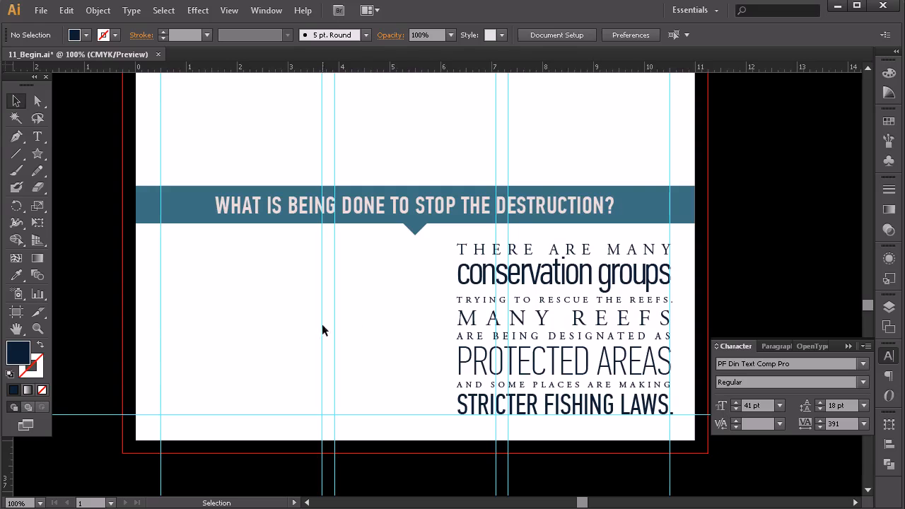
# Step: Nudge the WHAT IS BEING DONE TO STOP THE DESTRUCTION? banner group two large increments further up
pyautogui.click(556, 287)
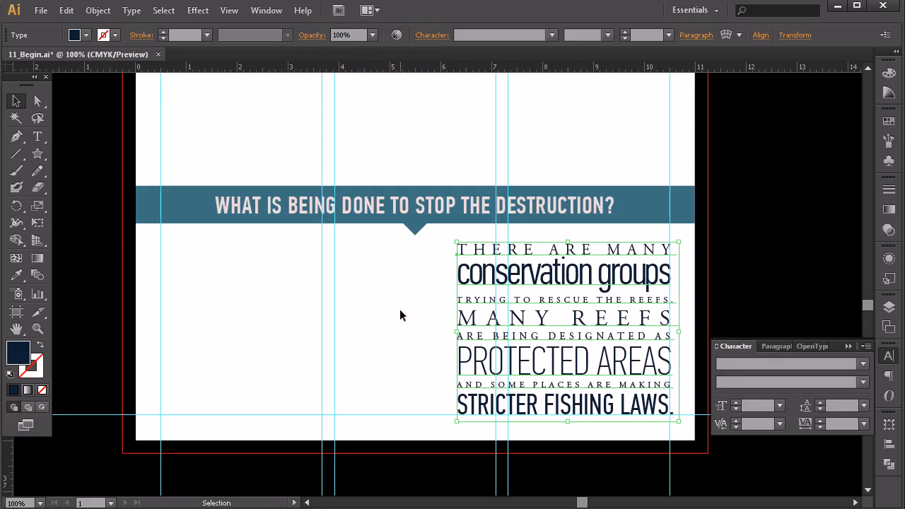
pyautogui.click(429, 153)
pyautogui.click(418, 212)
pyautogui.hotkey('shift', 'Up')
pyautogui.hotkey('shift', 'Up')
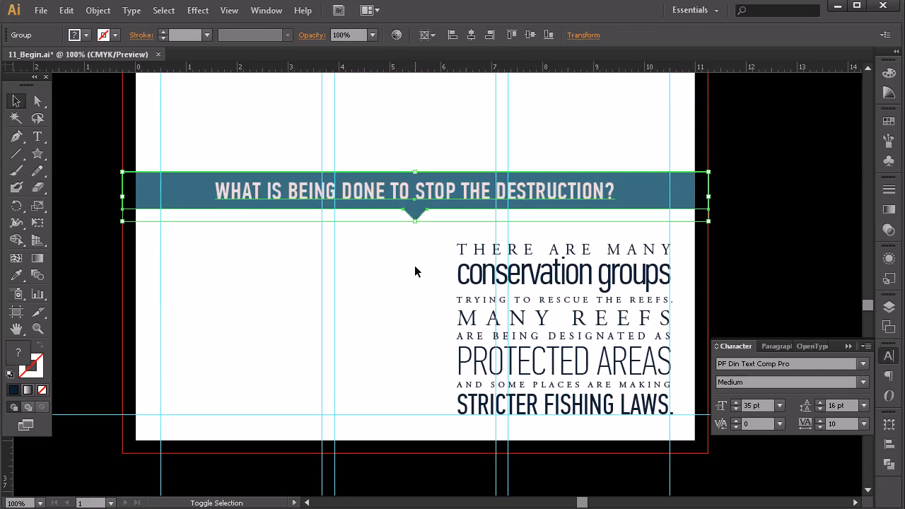
# Step: Nudge the conservation text block up toward the banner, leaving space above the bottom margin guide
pyautogui.click(471, 288)
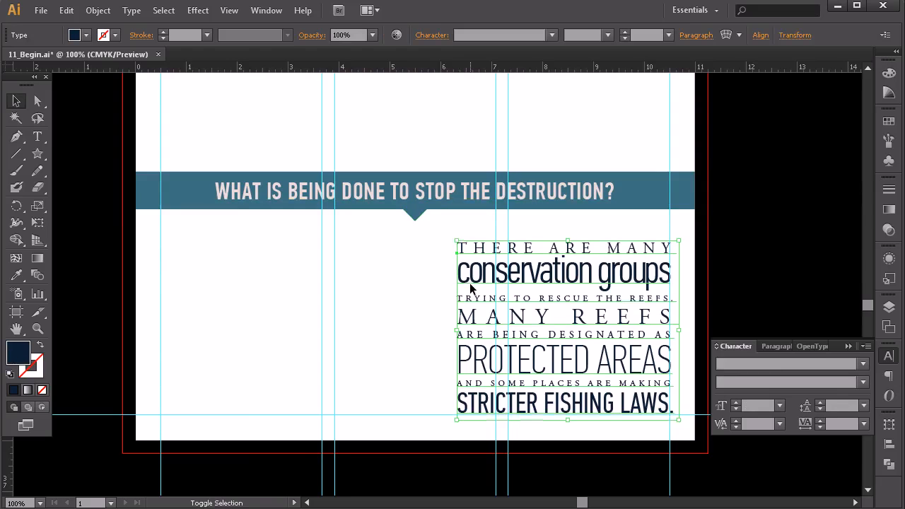
pyautogui.hotkey('shift', 'Up')
pyautogui.hotkey('shift', 'Up')
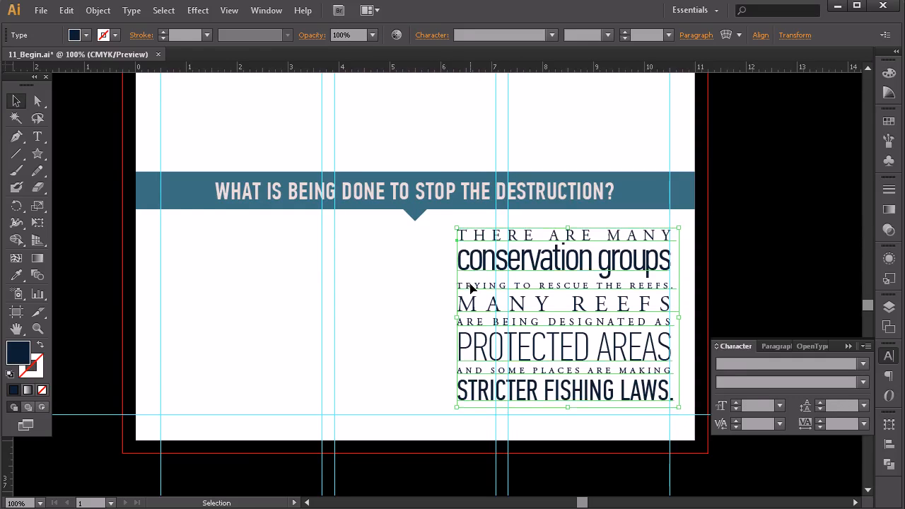
pyautogui.click(625, 494)
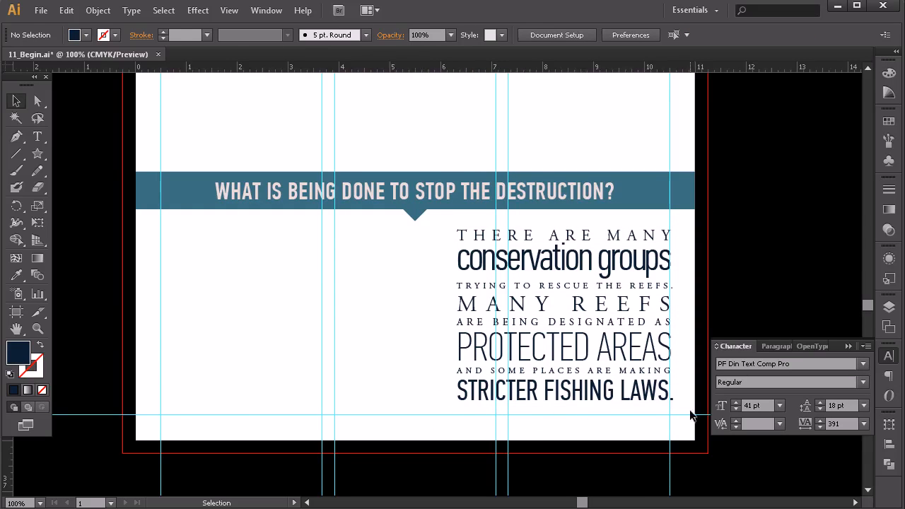
# Step: Color the STRICTER FISHING LAWS. line with the golden-orange swatch
pyautogui.moveTo(539, 335); pyautogui.dragTo(502, 346)
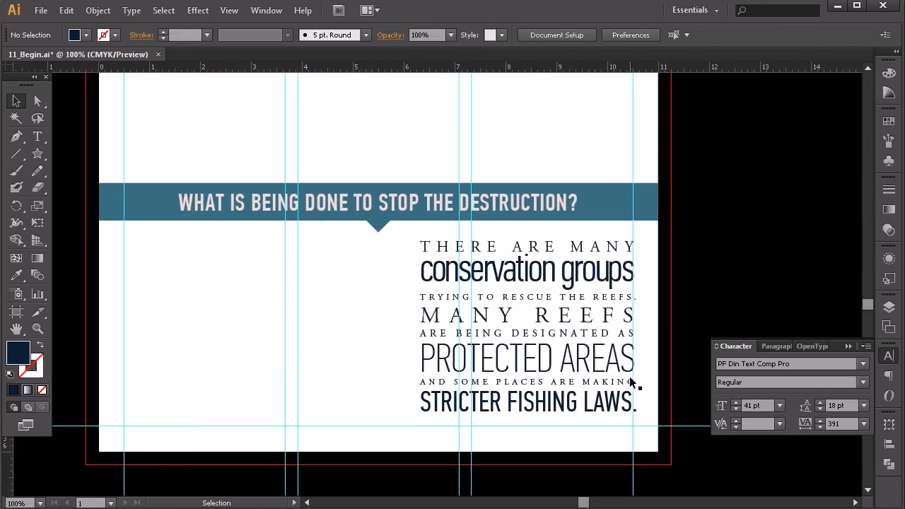
pyautogui.click(38, 136)
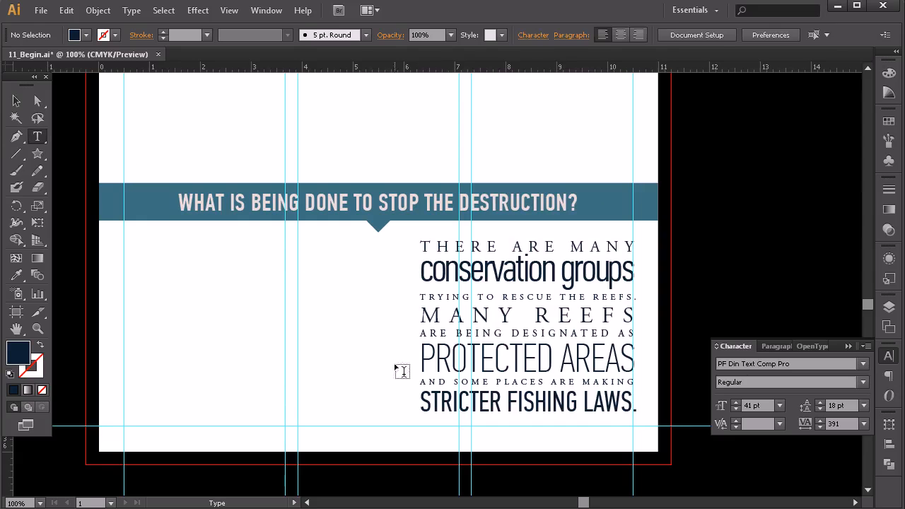
pyautogui.tripleClick(527, 403)
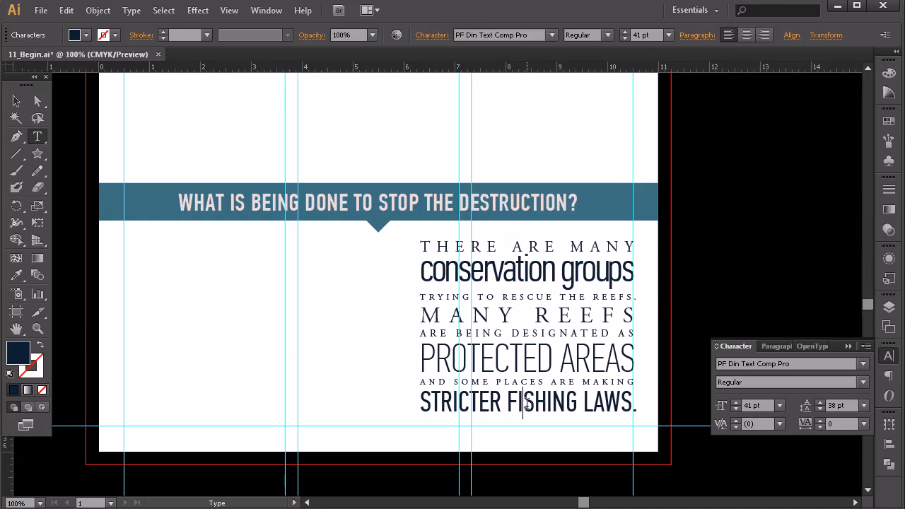
pyautogui.click(889, 121)
pyautogui.click(831, 147)
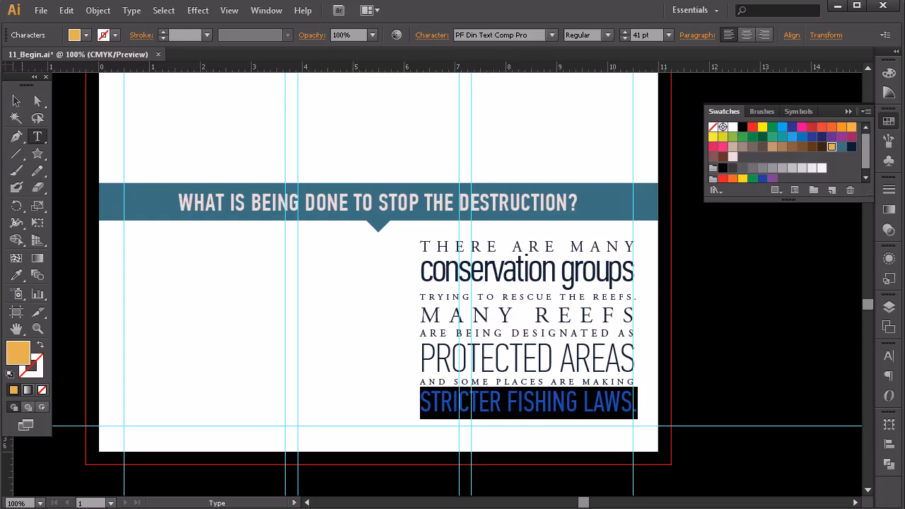
# Step: Draw a horizontal divider across the text column between the TRYING TO RESCUE and MANY REEFS lines, with no fill and a dark navy stroke
pyautogui.click(16, 136)
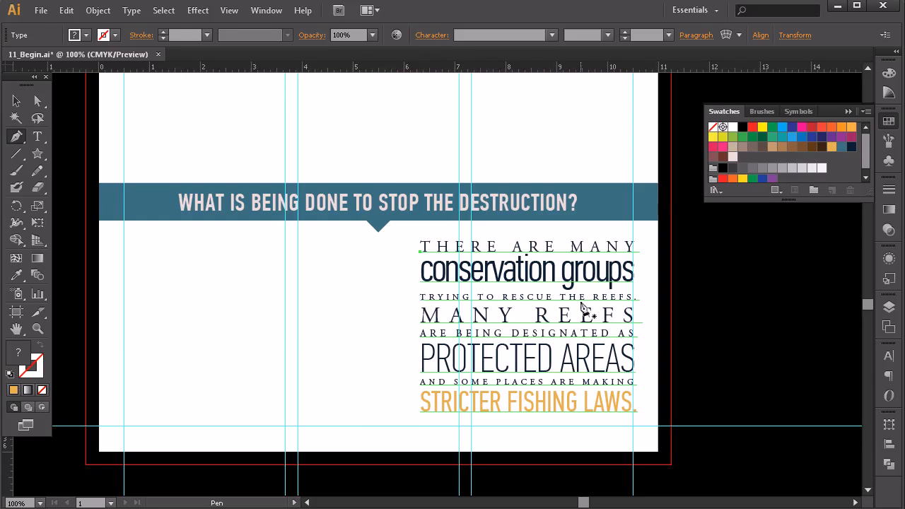
pyautogui.click(421, 303)
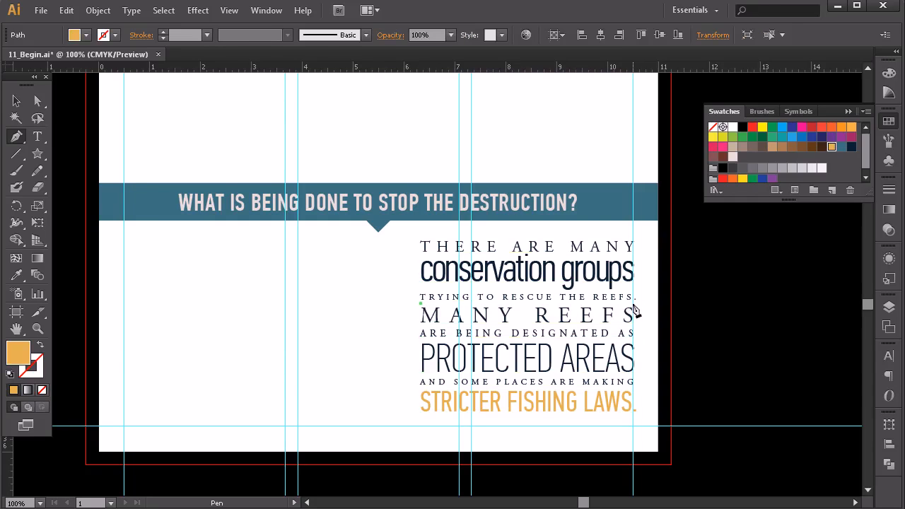
pyautogui.click(634, 304)
pyautogui.click(16, 102)
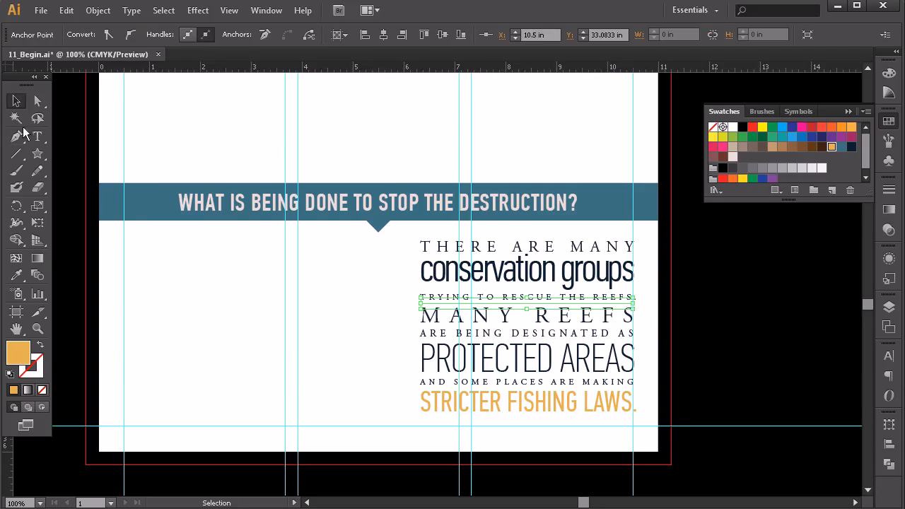
pyautogui.click(39, 344)
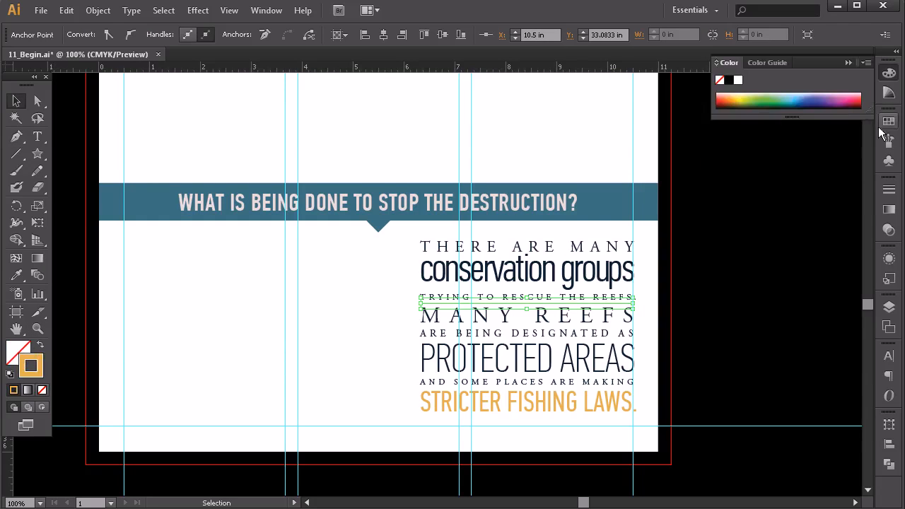
pyautogui.click(886, 123)
pyautogui.click(852, 146)
# Step: Increase the leading of the MANY REEFS line to 36 pt to make room for the divider
pyautogui.click(38, 137)
pyautogui.moveTo(422, 316); pyautogui.dragTo(677, 306)
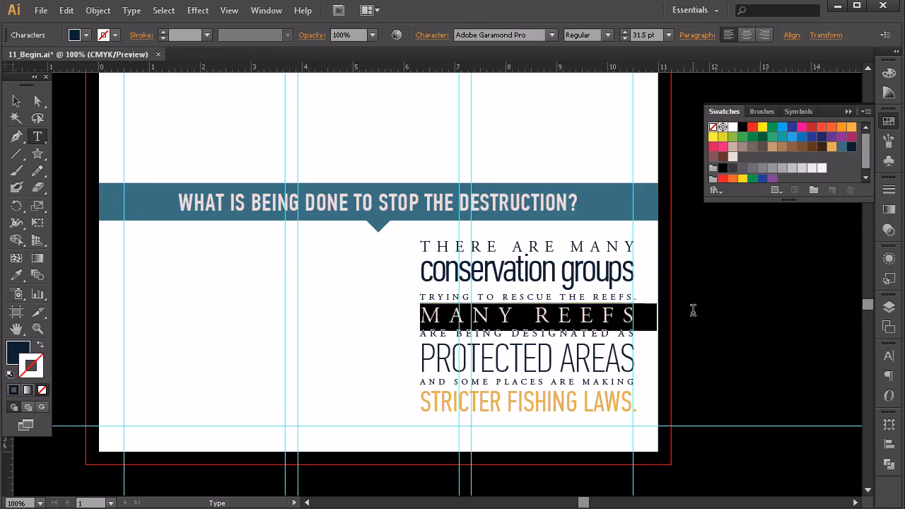
pyautogui.click(889, 356)
pyautogui.click(820, 404)
pyautogui.click(820, 403)
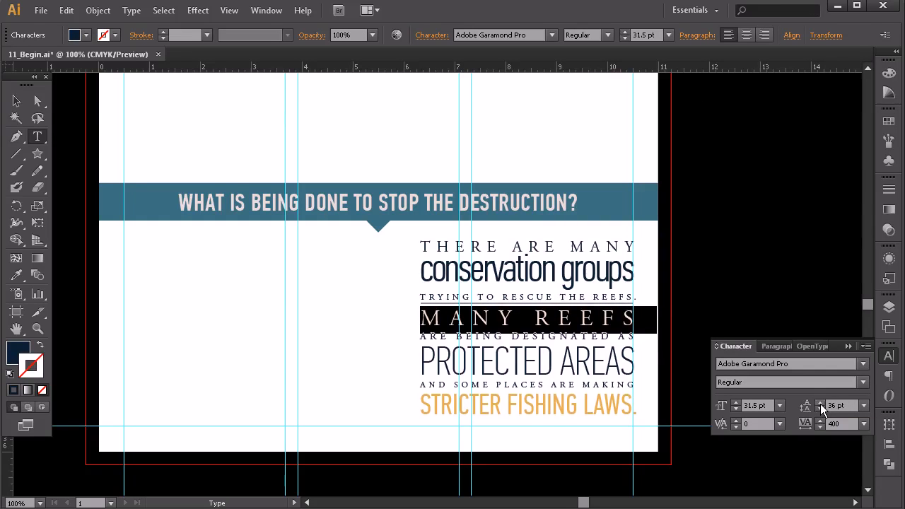
# Step: Nudge the divider line down slightly to center it between the TRYING TO RESCUE and MANY REEFS lines
pyautogui.click(16, 100)
pyautogui.click(569, 309)
pyautogui.press('Down')
pyautogui.press('Down')
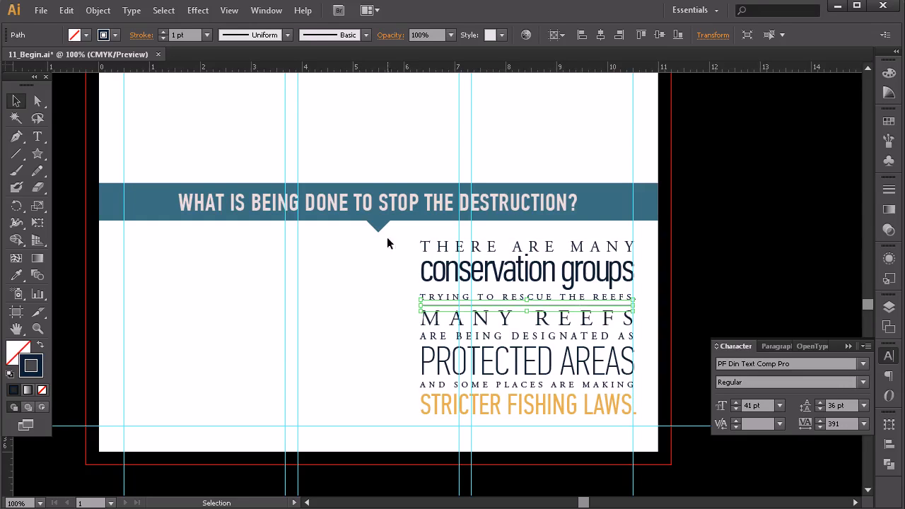
pyautogui.click(396, 358)
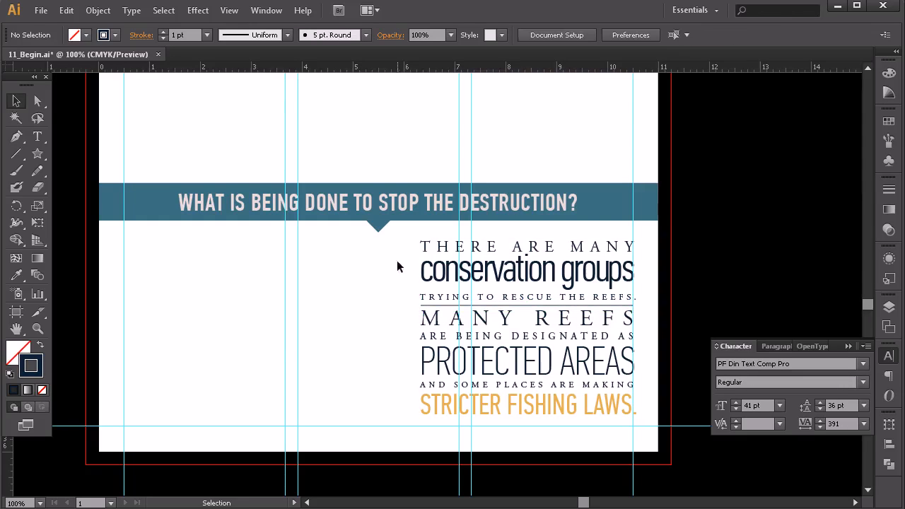
# Step: Group the conservation text block with its divider line and deselect the group
pyautogui.moveTo(424, 241); pyautogui.dragTo(447, 423)
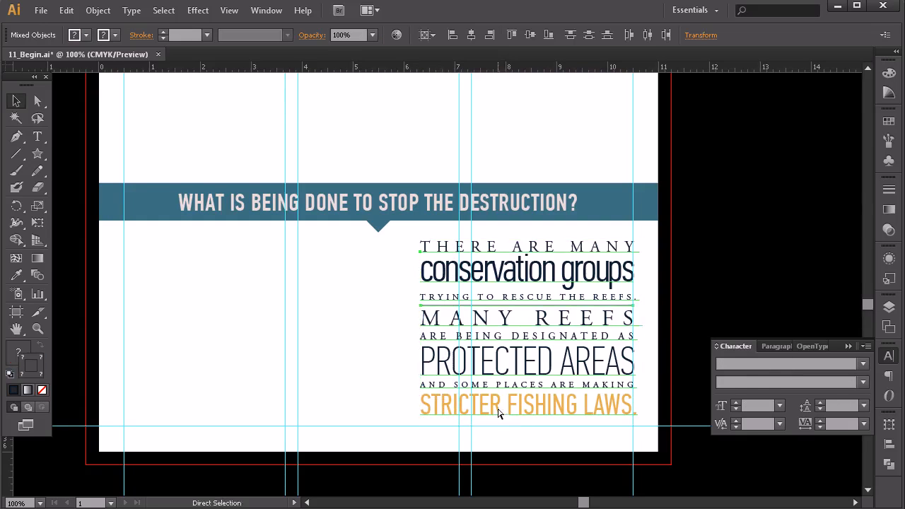
pyautogui.hotkey('ctrl', 'g')
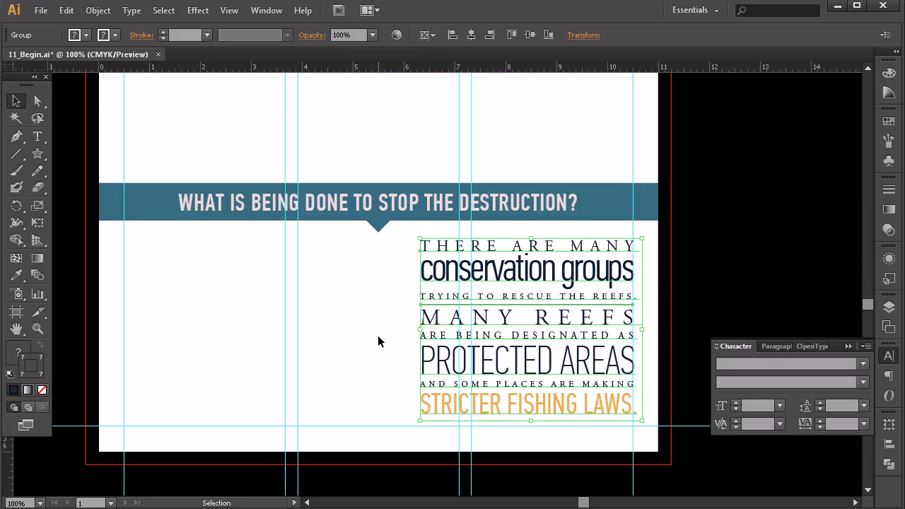
pyautogui.click(381, 336)
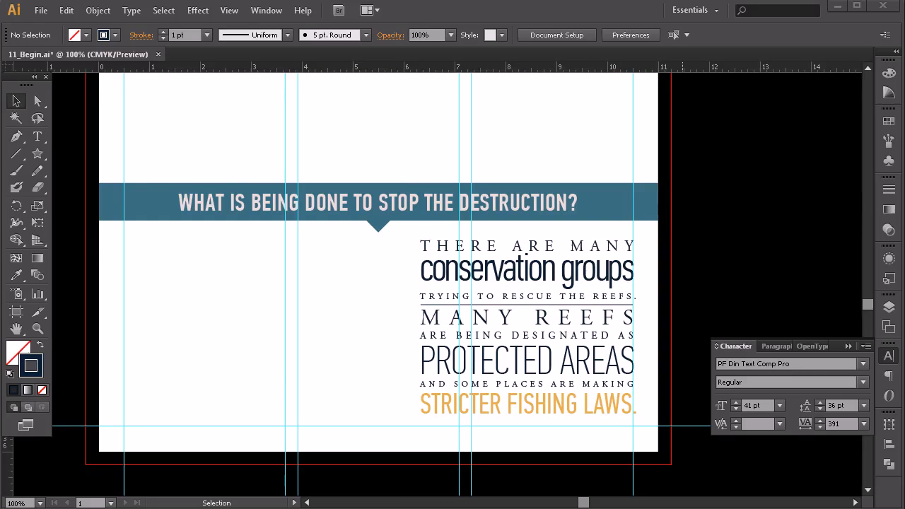
# Step: Show the coral damage headlines on the artboard and switch to Coral Reefs an Overview.doc in Microsoft Word for the source text
pyautogui.click(396, 152)
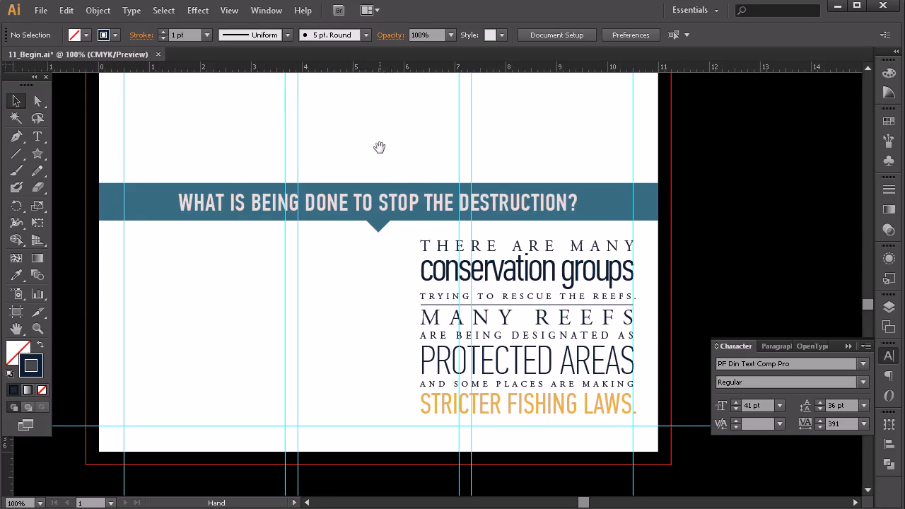
pyautogui.moveTo(380, 146); pyautogui.dragTo(545, 362)
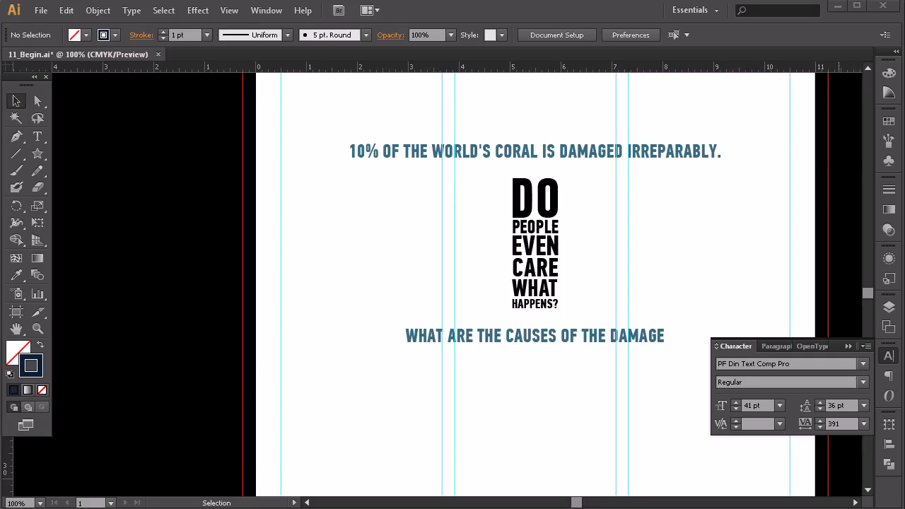
pyautogui.moveTo(904, 201); pyautogui.dragTo(506, 75)
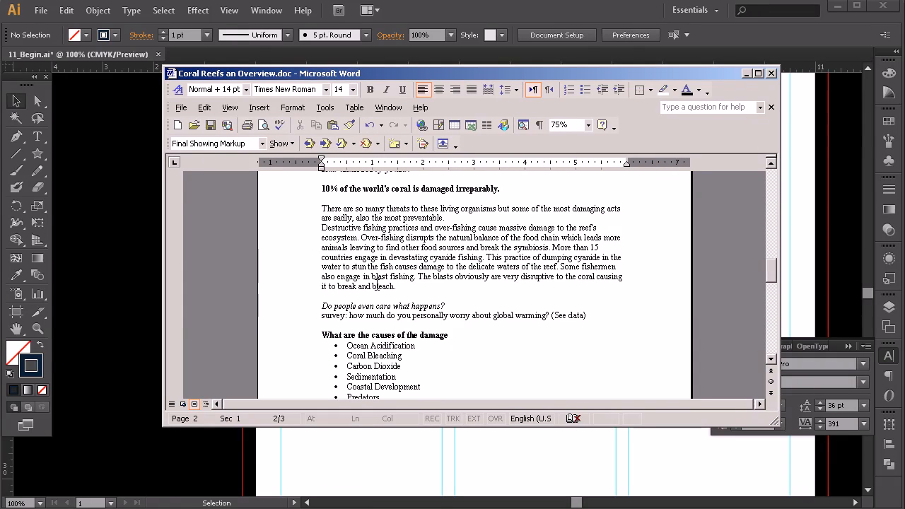
# Step: Copy the two paragraphs about threats and destructive fishing practices from the Word document and return to the Illustrator infographic
pyautogui.moveTo(324, 205); pyautogui.dragTo(403, 291)
pyautogui.moveTo(424, 73); pyautogui.dragTo(904, 99)
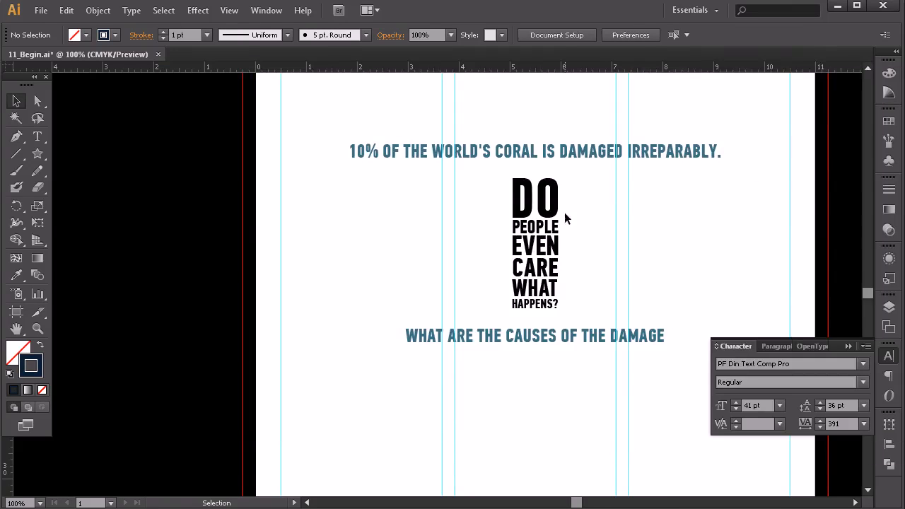
# Step: Duplicate the Great Barrier Reef body paragraph and place the copy below the "10% of the world's coral" headline, aligned to the first column guide
pyautogui.scroll(10, 566, 208)
pyautogui.scroll(10, 573, 208)
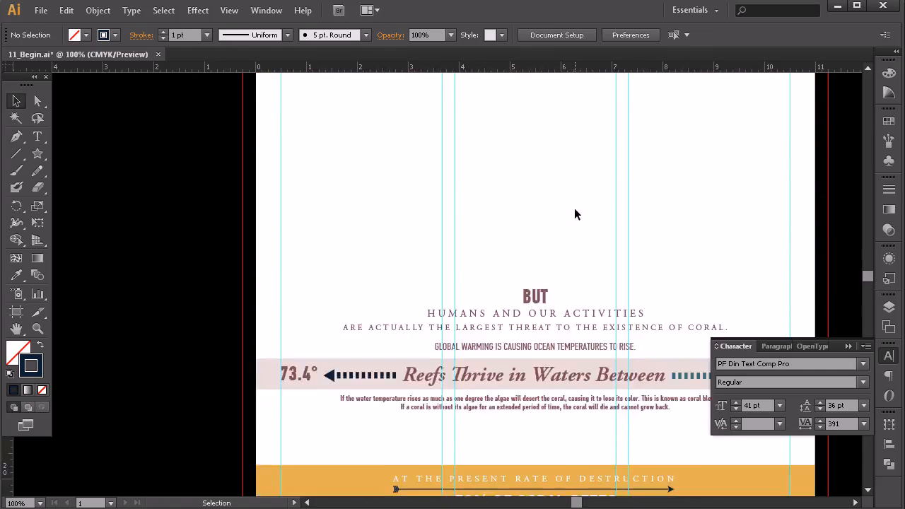
pyautogui.click(514, 232)
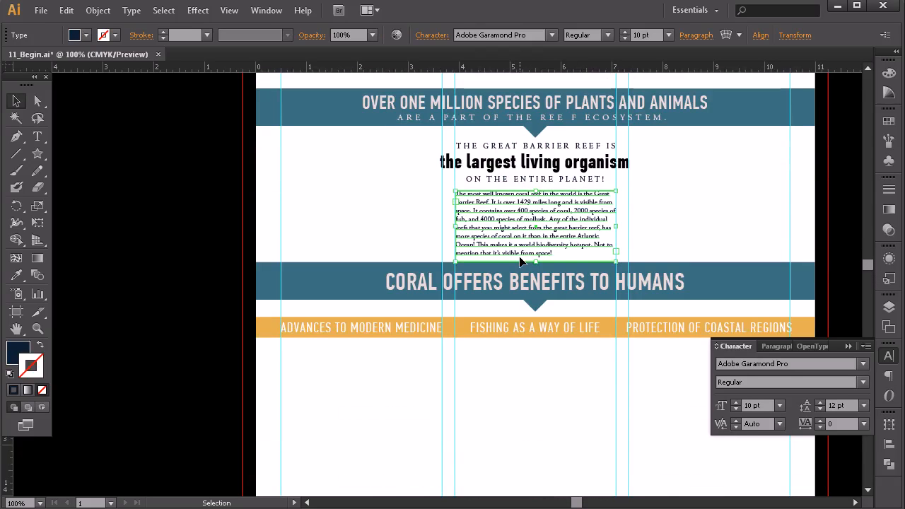
pyautogui.moveTo(509, 214); pyautogui.dragTo(537, 161)
pyautogui.moveTo(535, 200); pyautogui.dragTo(375, 347)
pyautogui.moveTo(375, 152); pyautogui.dragTo(353, 337)
pyautogui.moveTo(457, 359); pyautogui.dragTo(455, 168)
pyautogui.moveTo(393, 121); pyautogui.dragTo(386, 331)
pyautogui.moveTo(444, 416); pyautogui.dragTo(470, 308)
pyautogui.moveTo(414, 226); pyautogui.dragTo(486, 295)
pyautogui.moveTo(397, 290); pyautogui.dragTo(332, 299)
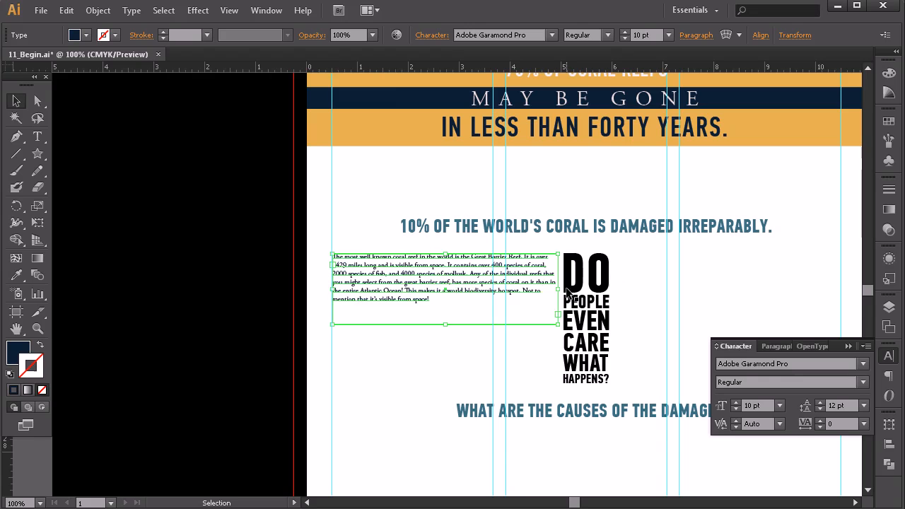
# Step: Resize the duplicated text frame to the first column's width, lengthen it, and replace its text with the copied threats and fishing paragraphs
pyautogui.moveTo(558, 291); pyautogui.dragTo(493, 296)
pyautogui.moveTo(412, 327); pyautogui.dragTo(412, 383)
pyautogui.click(37, 135)
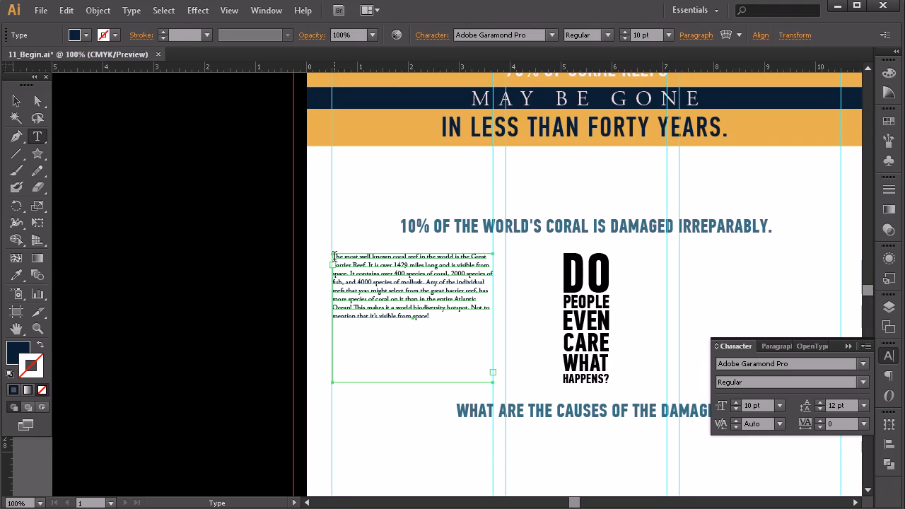
pyautogui.moveTo(334, 256); pyautogui.dragTo(410, 319)
pyautogui.write("There are so many threats to these living organisms but some of the most damaging acts are sadly, also the most preventable. Destructive fishing practices and over-fishing cause massive damage to the reef's ecosystem. Over-fishing disrupts the natural balance of the food chain which leads more animals leaving to find other food sources and break the symbiosis. More than 15 countries engage in devastating cyanide fishing. This practice of dumping cyanide in the water to stun the fish causes damage to the delicate waters of the reef. Some fishermen also engage in blast fishing. The blasts obviously are very disruptive to the coral causing it to break and bleach.")
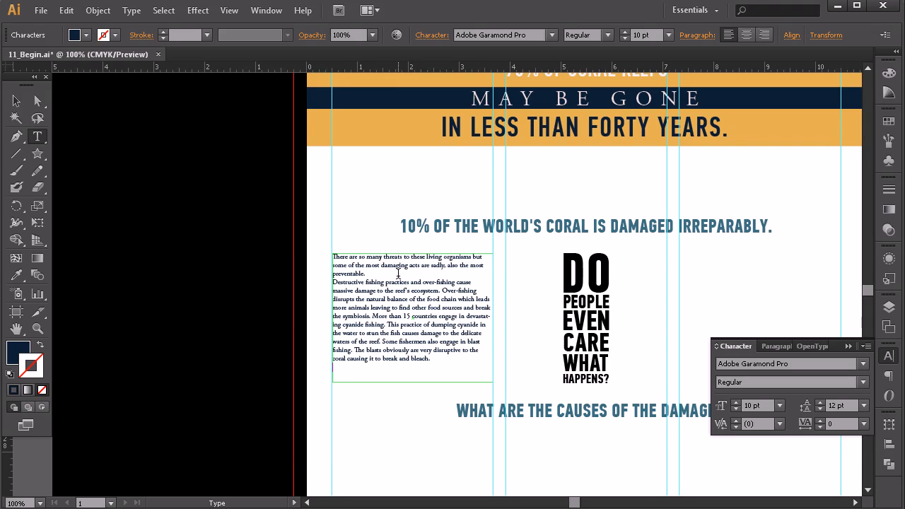
pyautogui.click(16, 100)
pyautogui.click(512, 313)
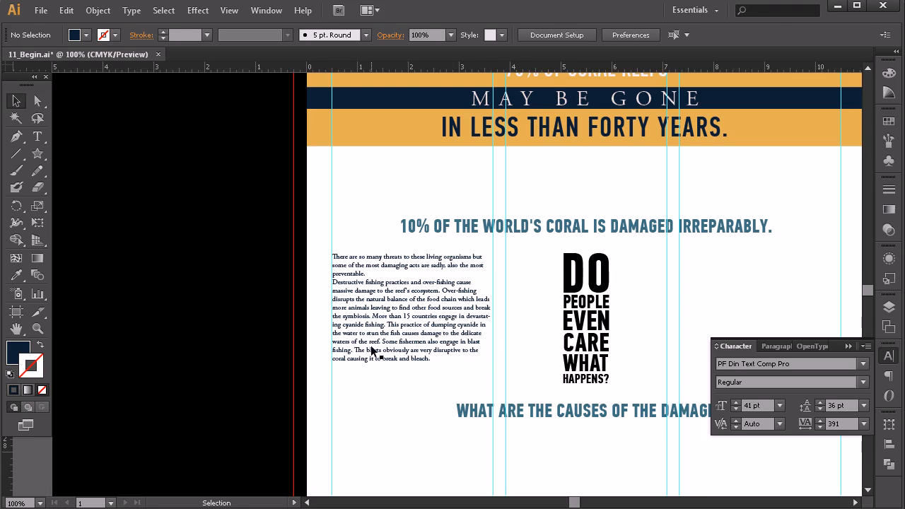
# Step: Nudge the "10% of the world's coral is damaged irreparably" headline down slightly and deselect it
pyautogui.click(521, 227)
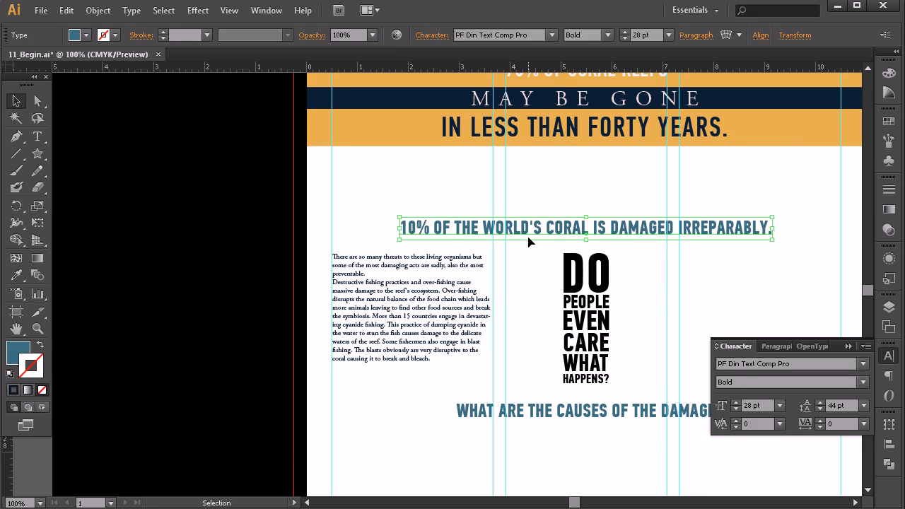
pyautogui.click(511, 292)
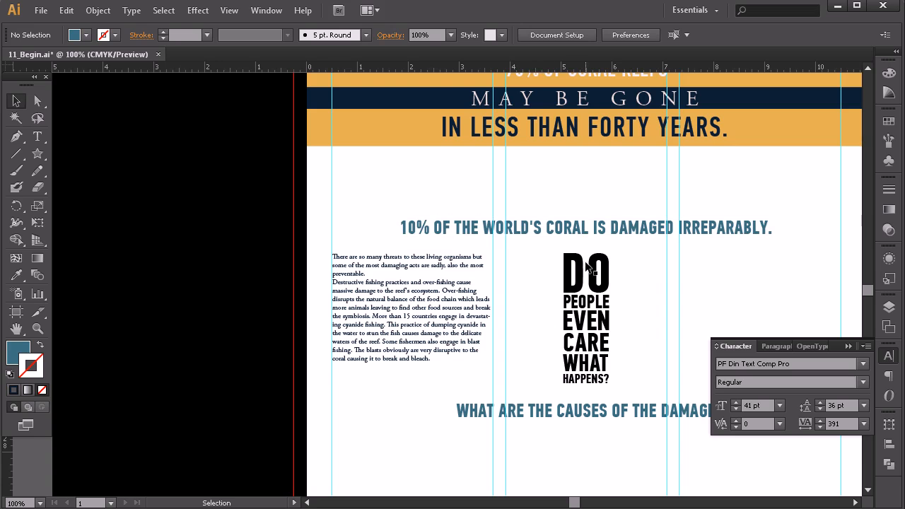
# Step: Nudge the grouped conservation text block up slightly below the "What is being done to stop the destruction?" banner and deselect it
pyautogui.press('space')
pyautogui.moveTo(582, 386); pyautogui.dragTo(413, 236)
pyautogui.moveTo(534, 364); pyautogui.dragTo(446, 174)
pyautogui.moveTo(494, 386); pyautogui.dragTo(480, 262)
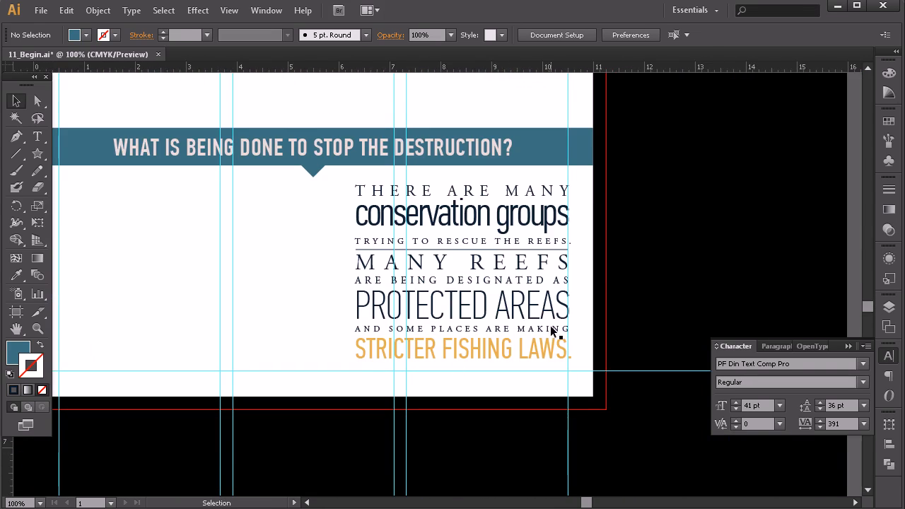
pyautogui.press('space')
pyautogui.moveTo(414, 161); pyautogui.dragTo(434, 226)
pyautogui.click(523, 324)
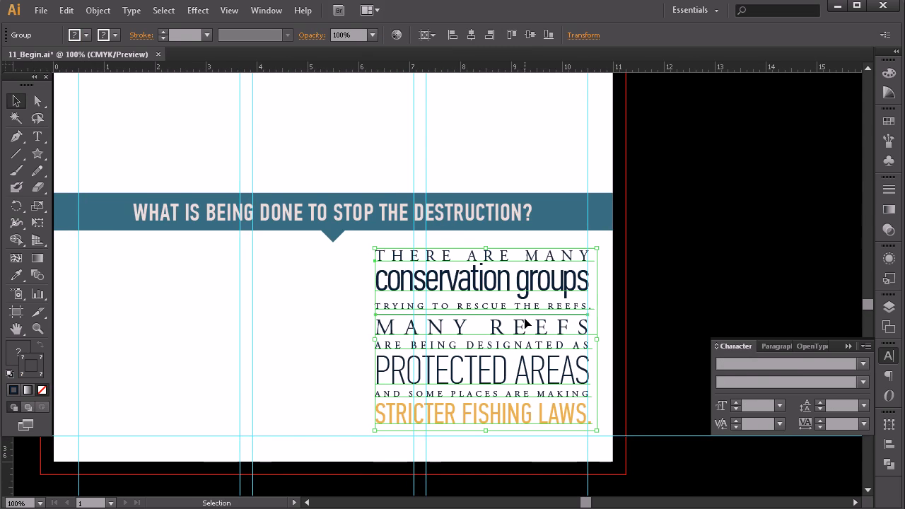
pyautogui.press('Up')
pyautogui.click(256, 316)
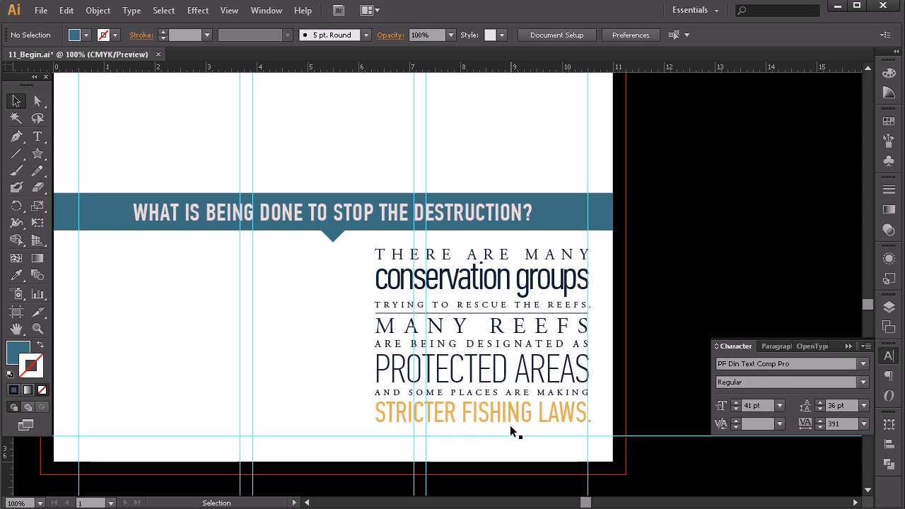
# Step: Zoom out to 33.33% and review the spacing of the infographic's sections from the conservation block up to the title
pyautogui.press('z')
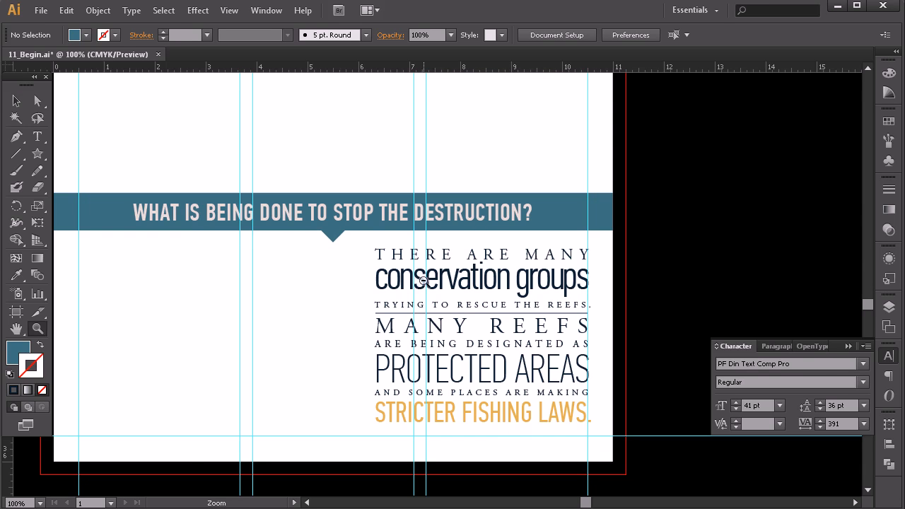
pyautogui.keyDown('alt'); pyautogui.click(430, 285); pyautogui.keyUp('alt')
pyautogui.keyDown('alt'); pyautogui.click(430, 285); pyautogui.keyUp('alt')
pyautogui.keyDown('alt'); pyautogui.click(434, 255); pyautogui.keyUp('alt')
pyautogui.moveTo(439, 255); pyautogui.dragTo(468, 313)
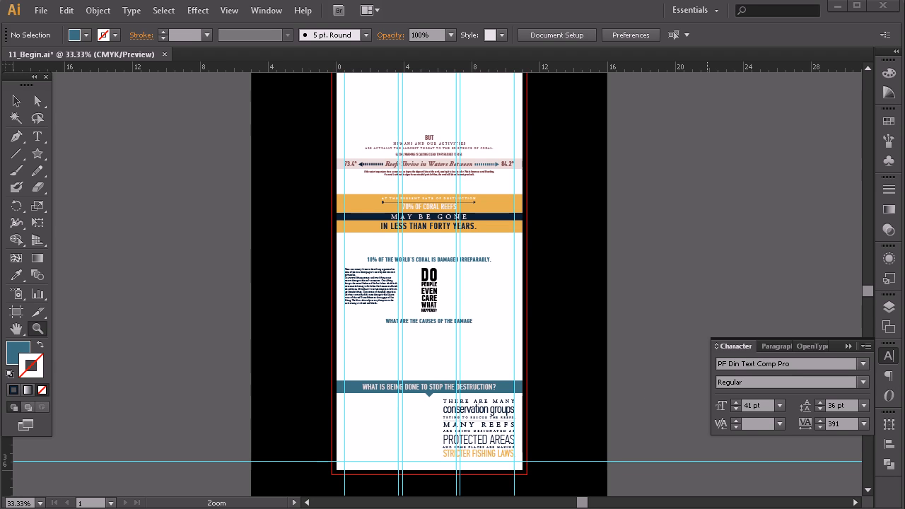
pyautogui.click(17, 101)
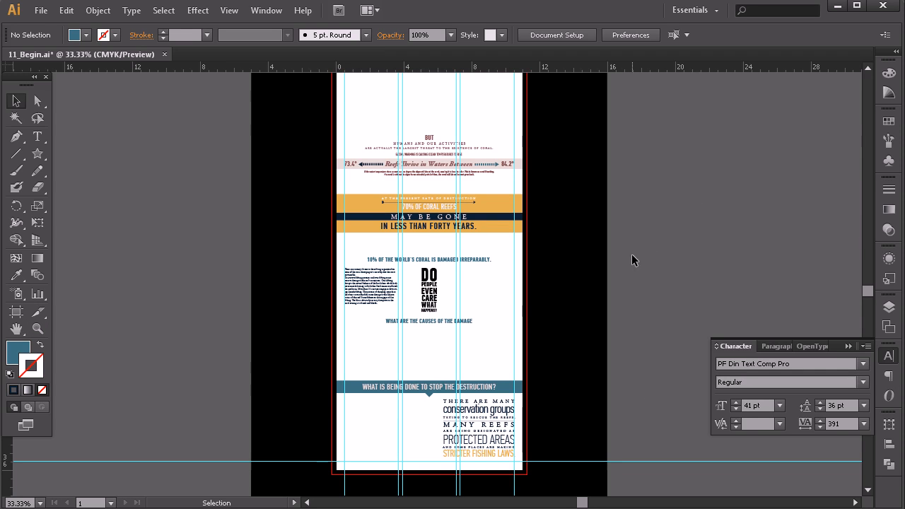
pyautogui.press('space')
pyautogui.moveTo(493, 198); pyautogui.dragTo(488, 335)
pyautogui.press('space')
pyautogui.moveTo(469, 414); pyautogui.dragTo(483, 303)
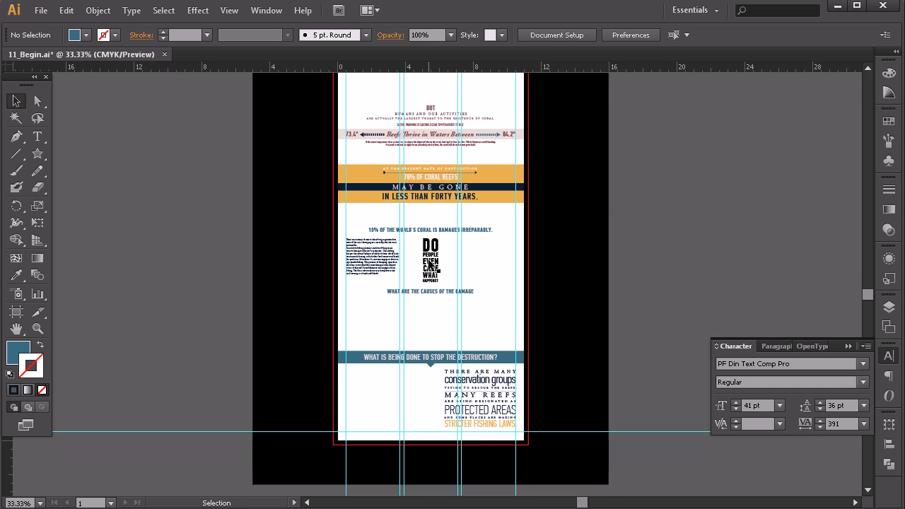
pyautogui.scroll(5, 500, 234)
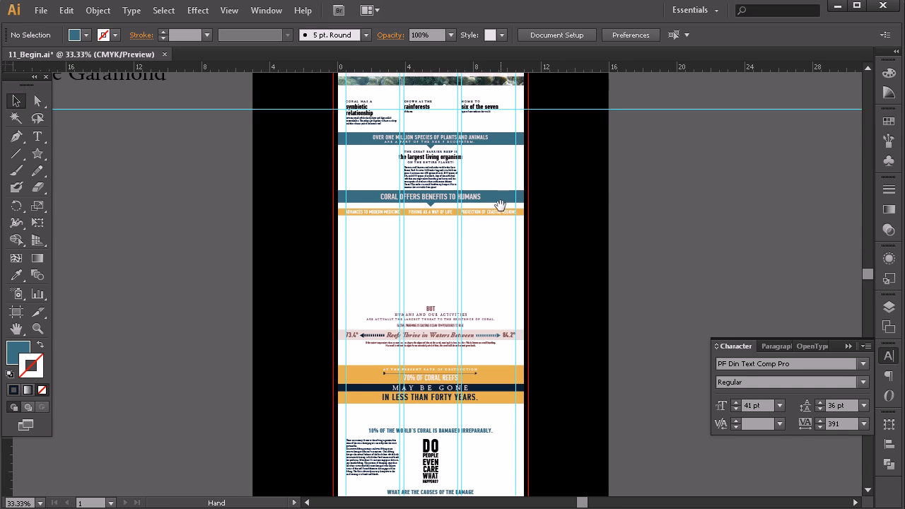
pyautogui.moveTo(500, 205); pyautogui.dragTo(501, 281)
pyautogui.moveTo(475, 383); pyautogui.dragTo(483, 334)
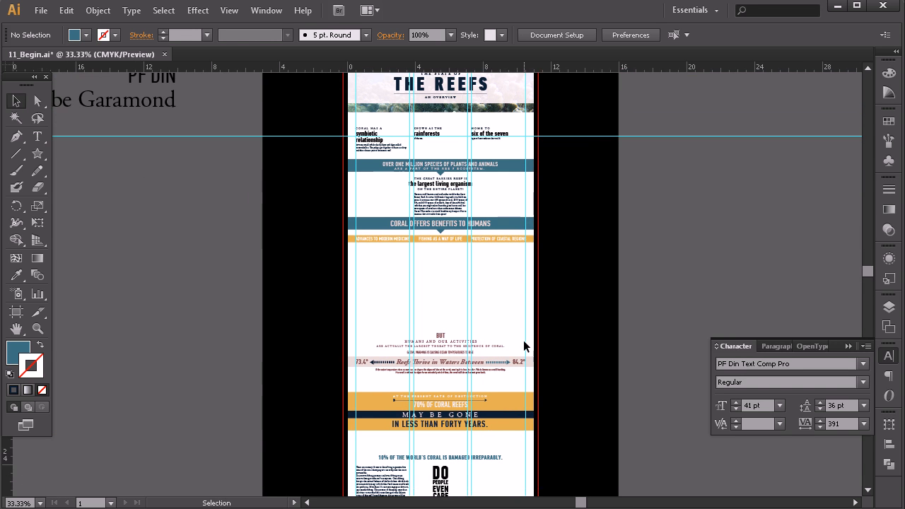